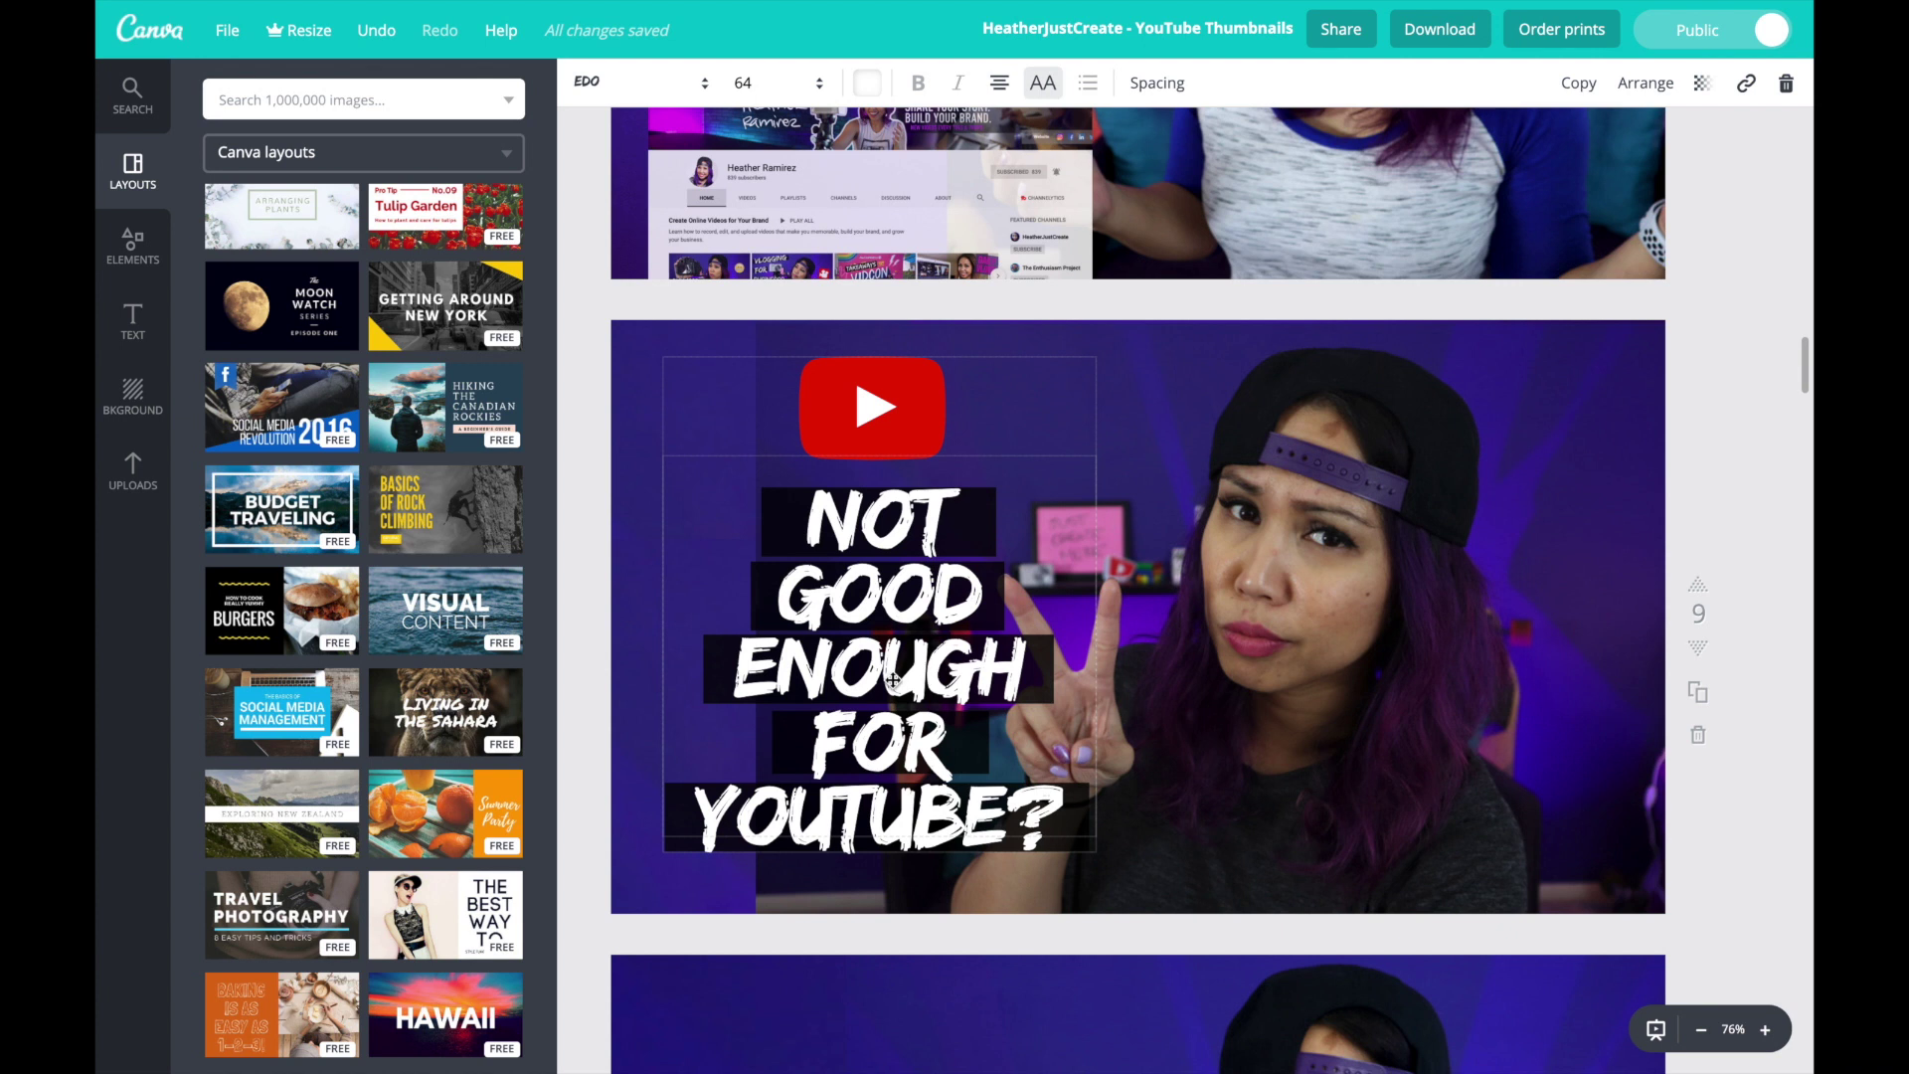
# Select the existing photo of the woman on page 9's thumbnail
pyautogui.click(1419, 613)
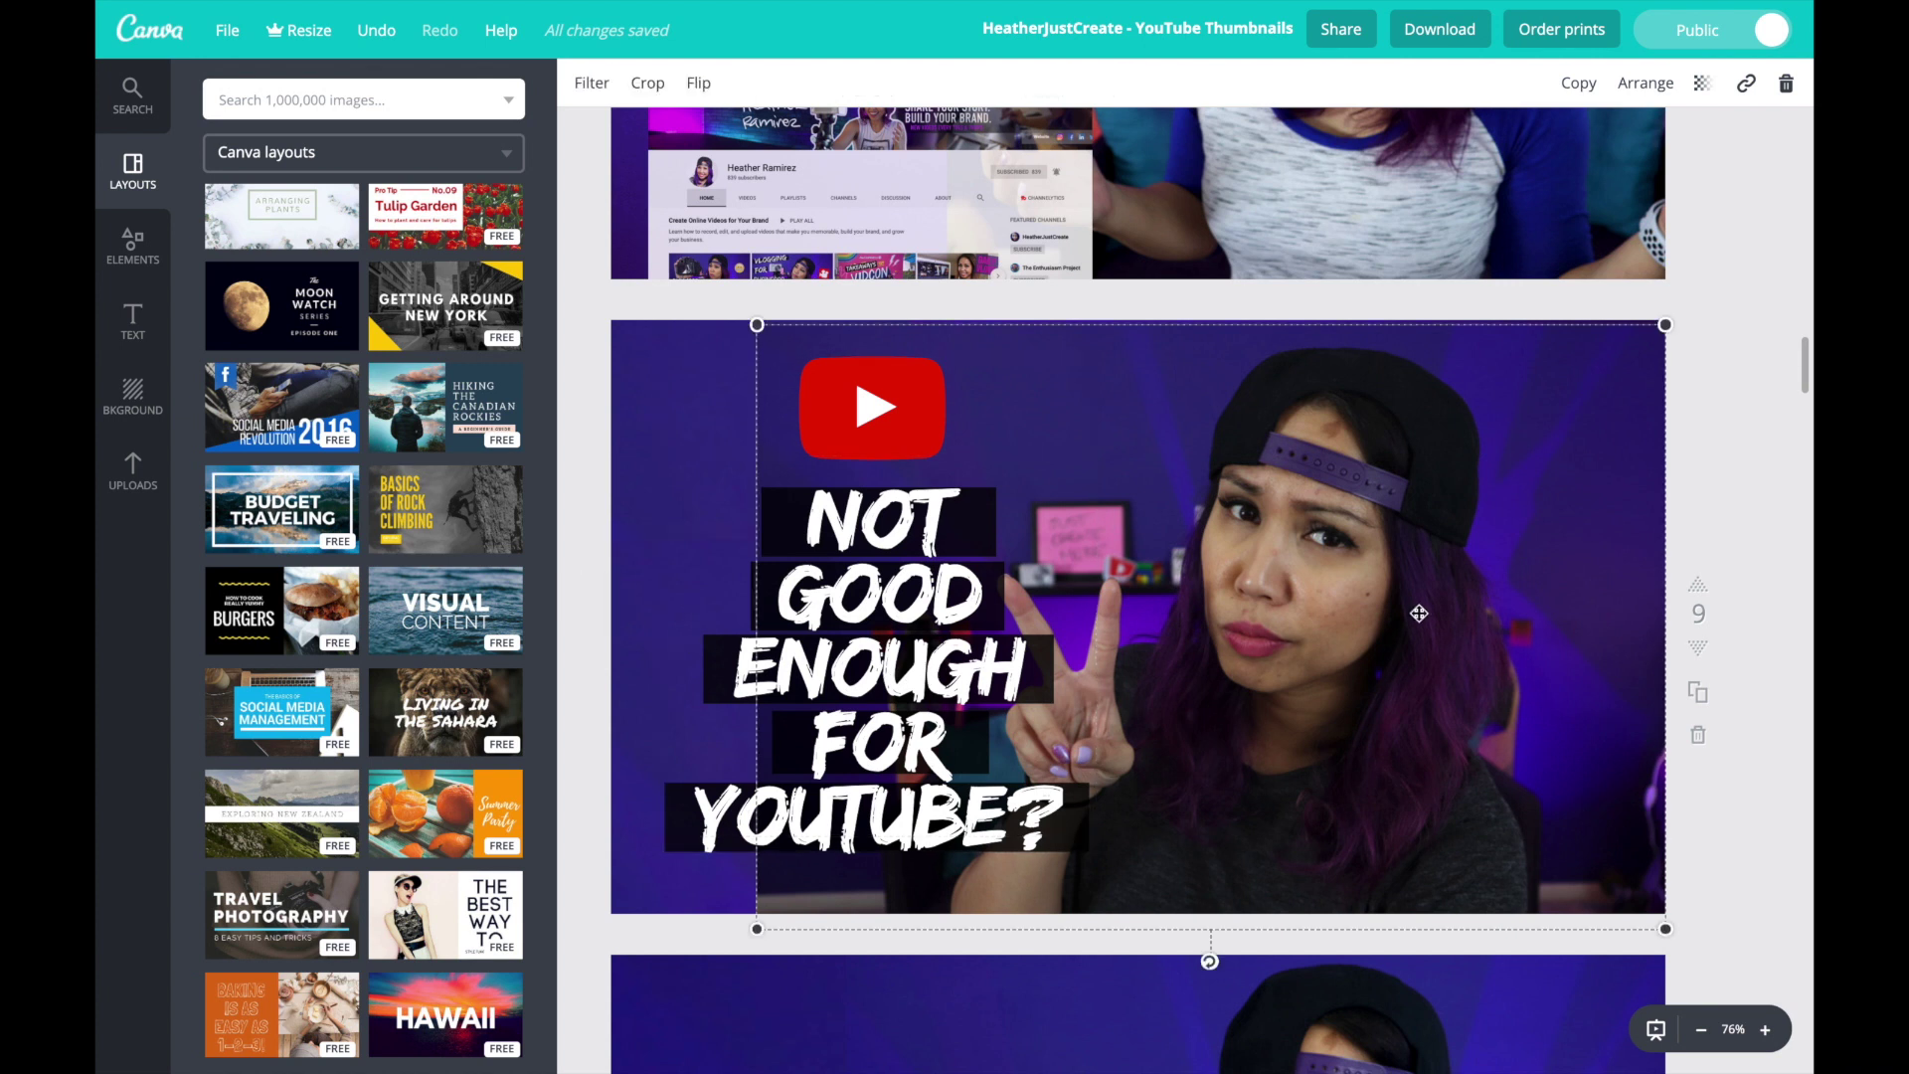
# Replace the woman's photo with the uploaded thumbs-up photo, enlarged to cover the thumbnail
pyautogui.press('Delete')
pyautogui.click(122, 502)
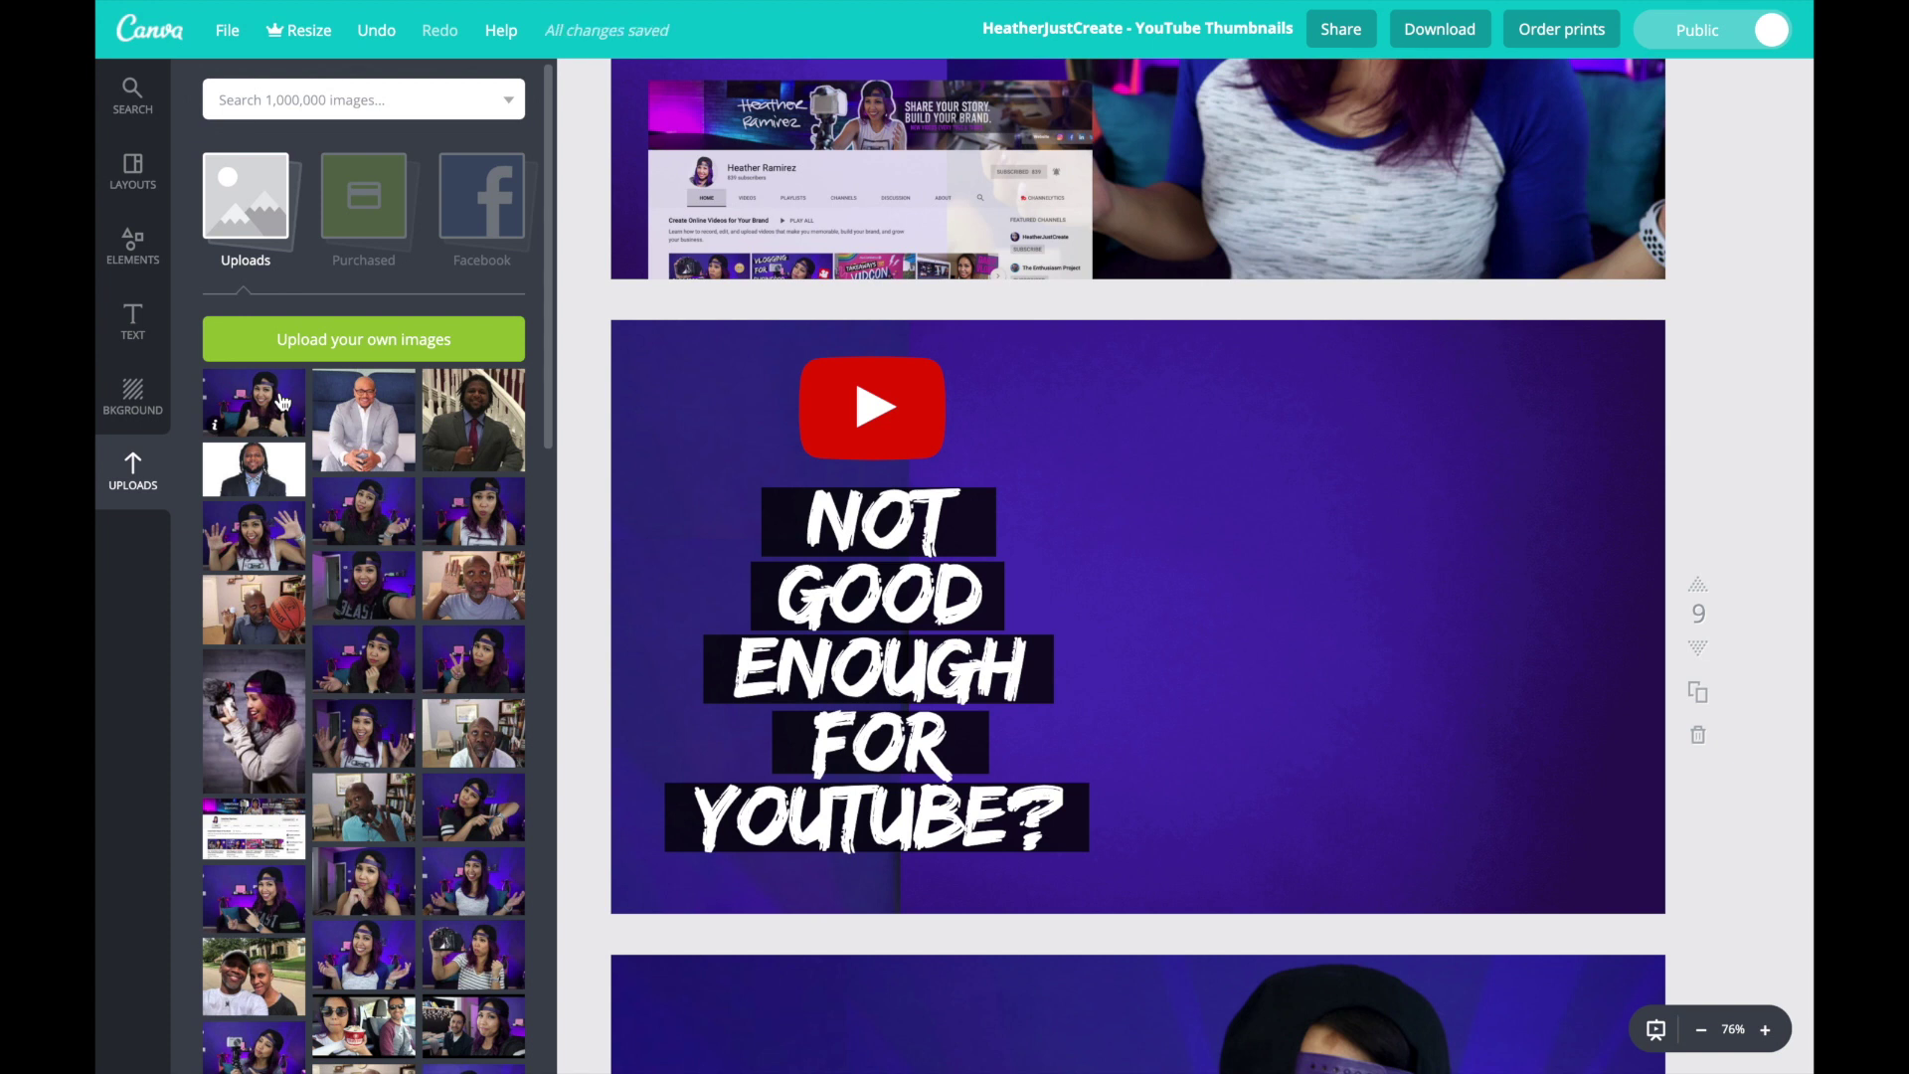
pyautogui.moveTo(281, 413); pyautogui.dragTo(1260, 660)
pyautogui.moveTo(1009, 749); pyautogui.dragTo(825, 1012)
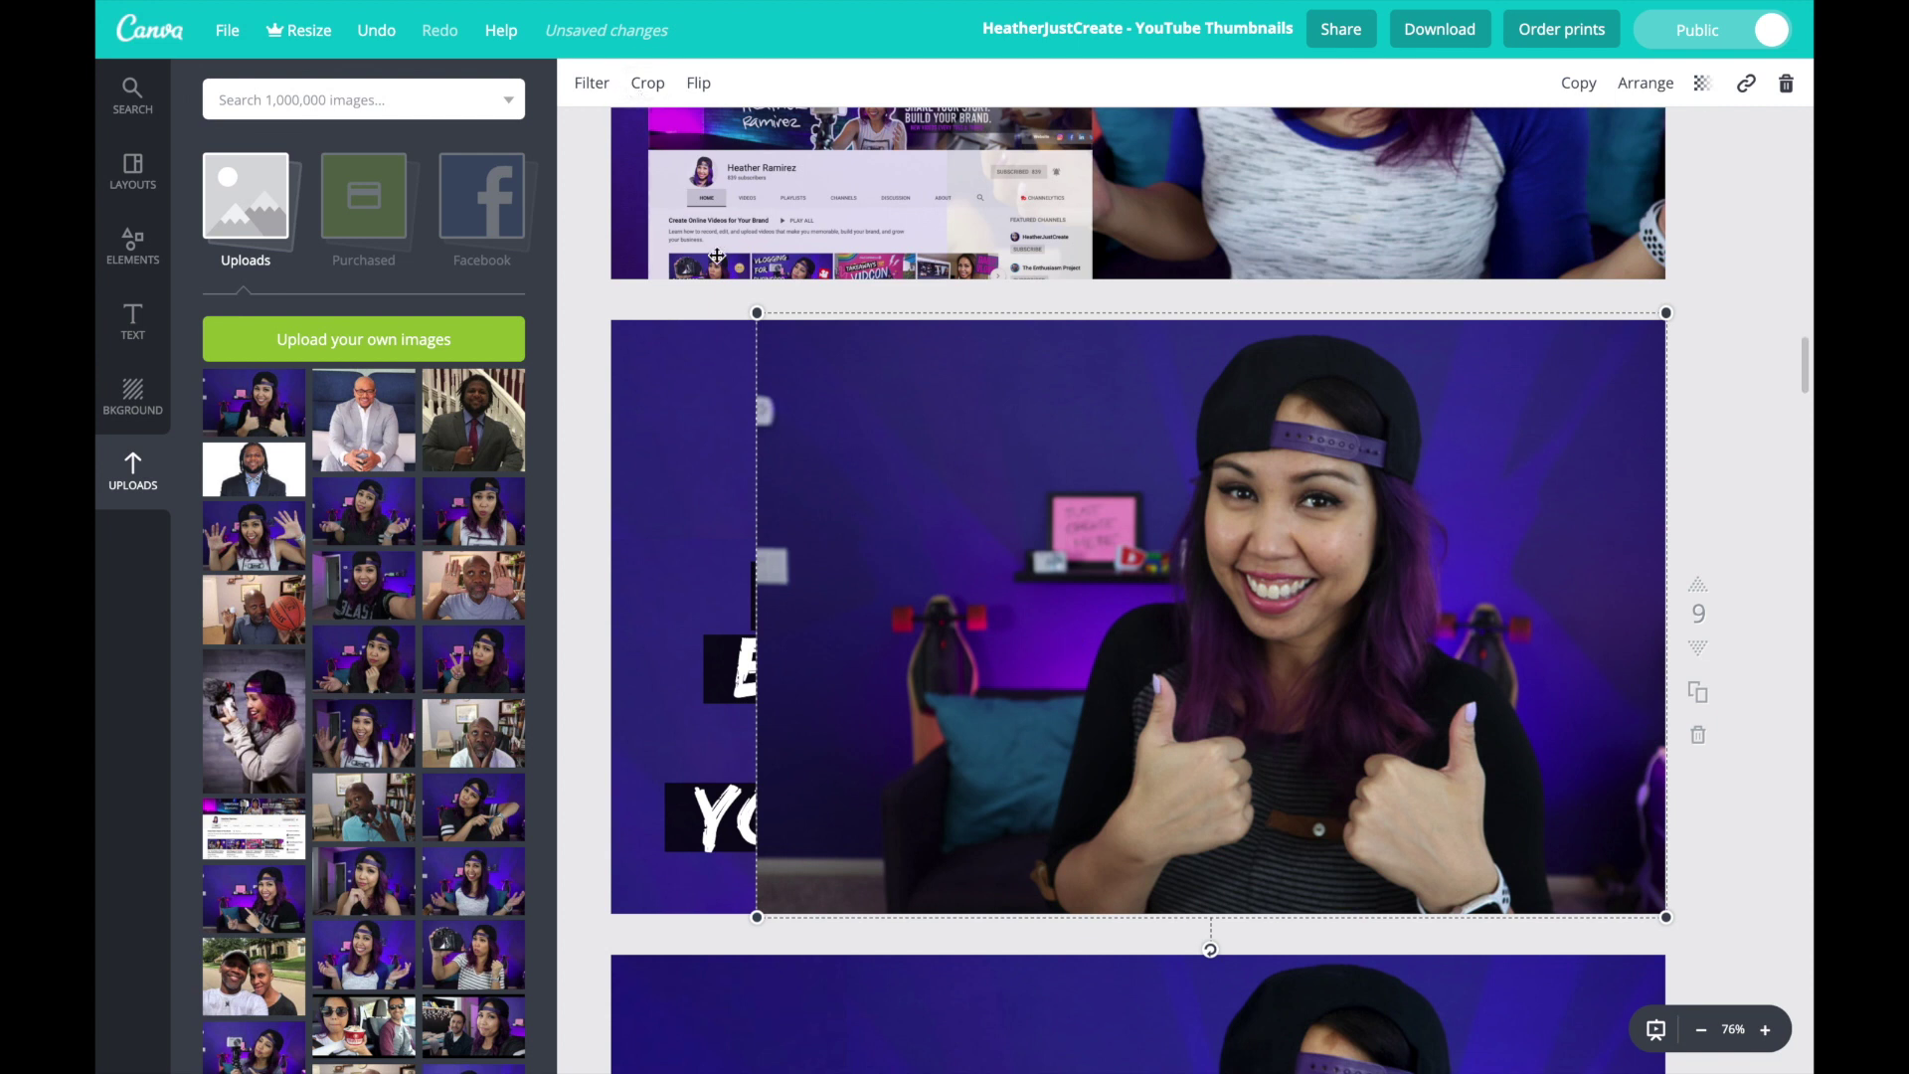
# Crop the thumbs-up photo to fill the right side and send it behind the title and logo
pyautogui.click(647, 83)
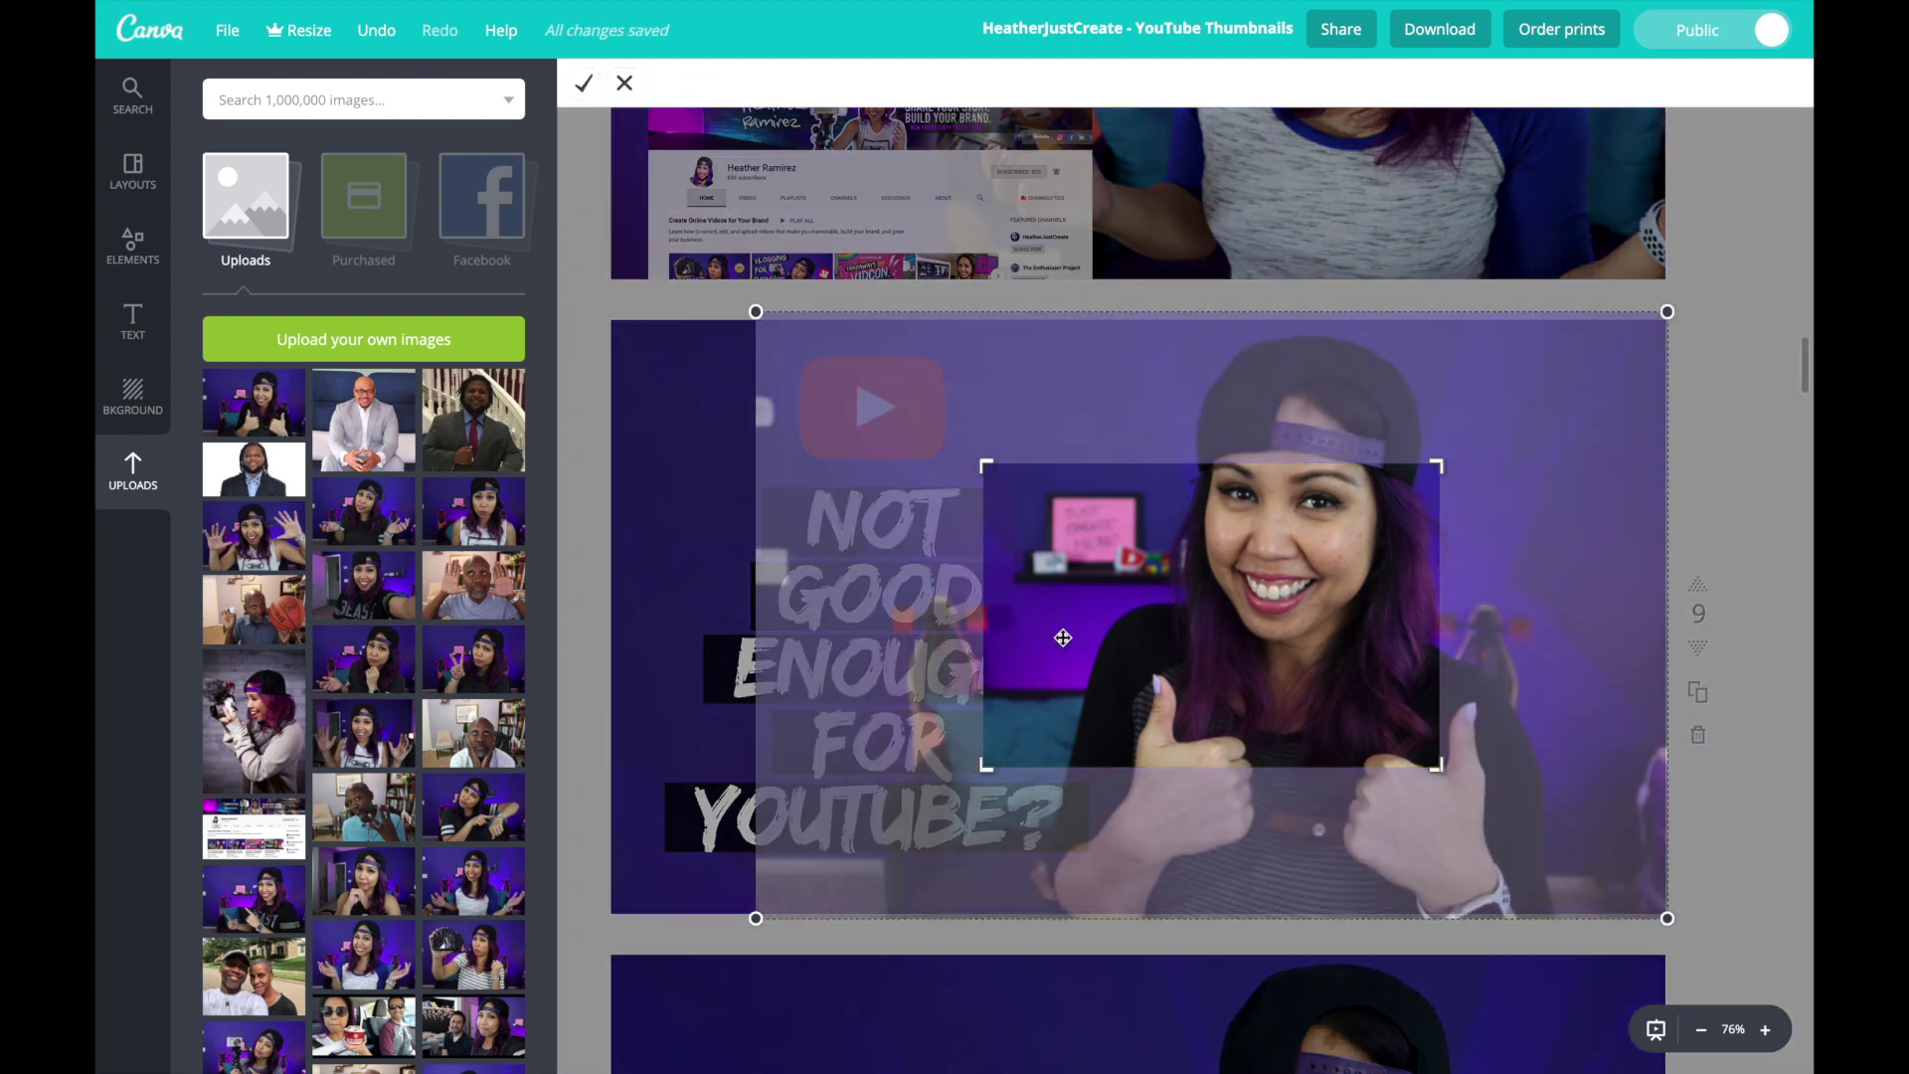
pyautogui.moveTo(984, 463); pyautogui.dragTo(902, 302)
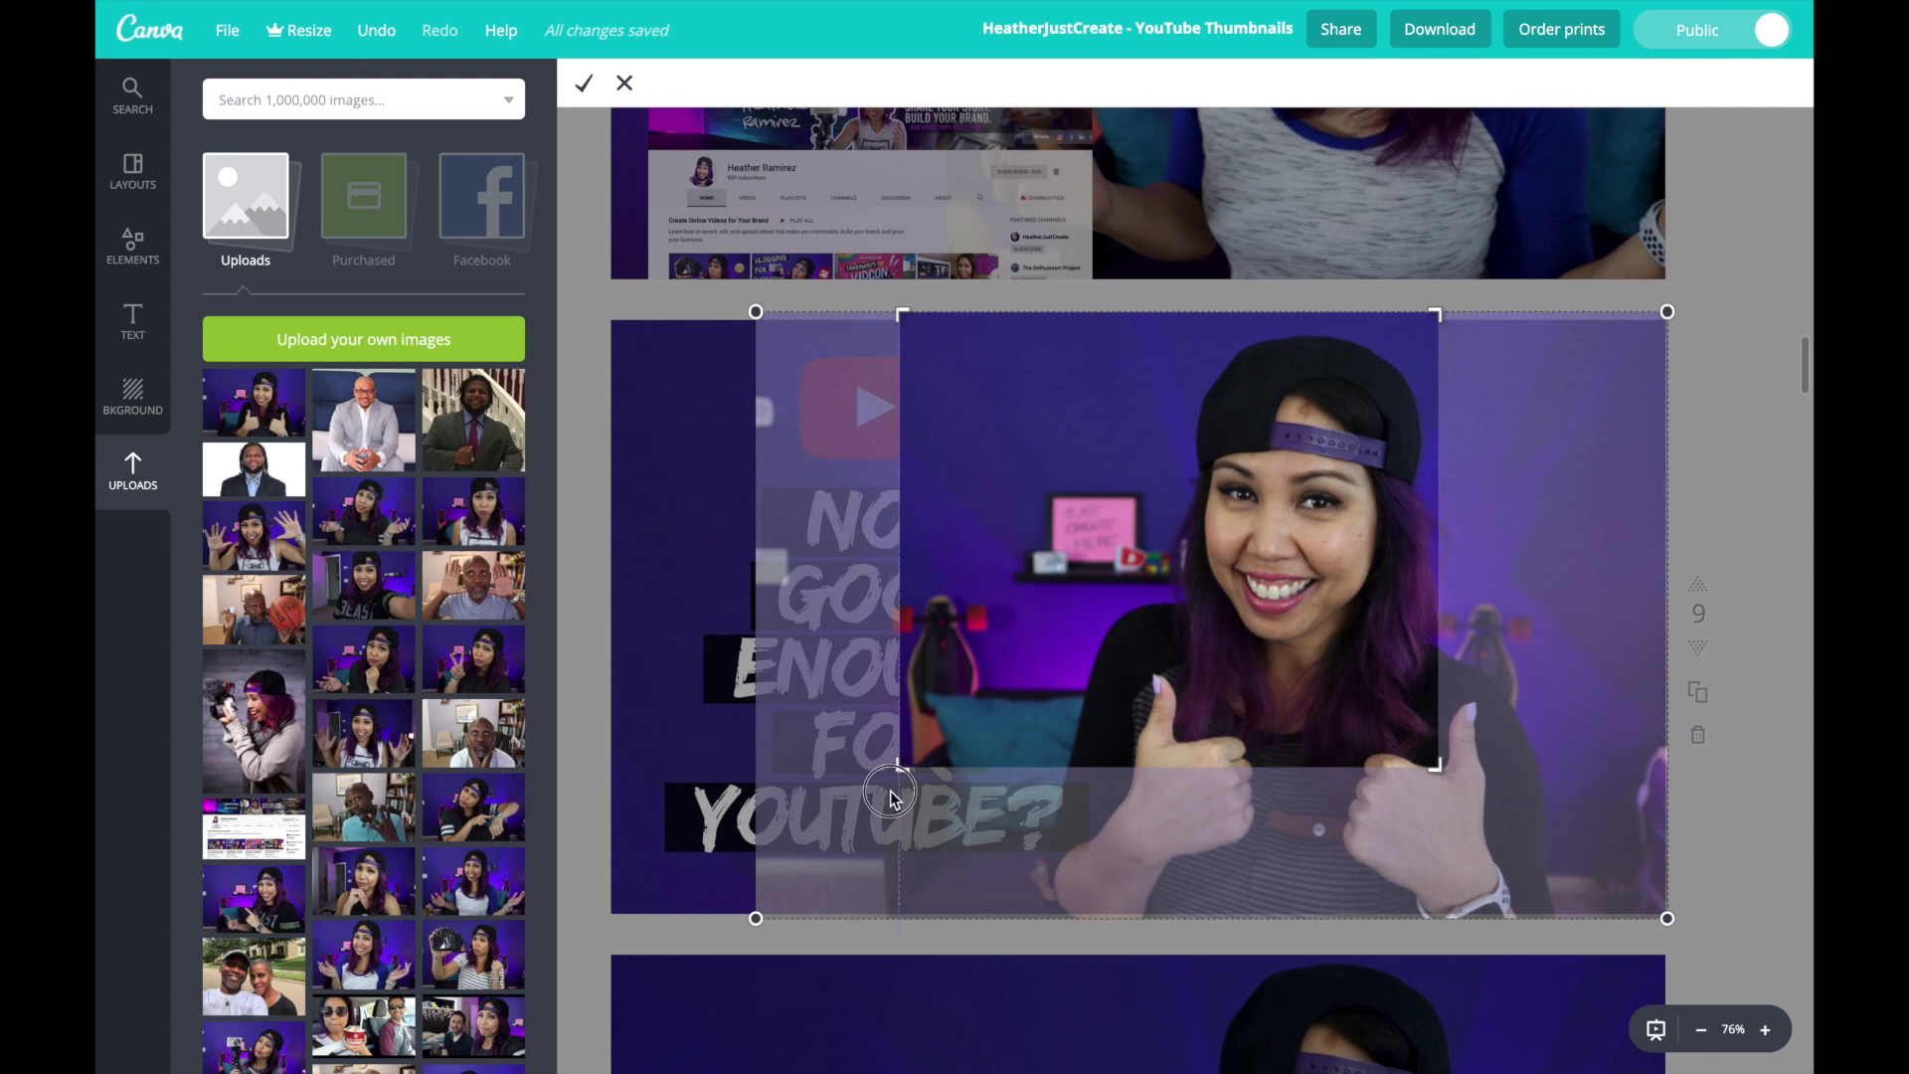
pyautogui.moveTo(902, 766); pyautogui.dragTo(839, 997)
pyautogui.moveTo(1428, 785); pyautogui.dragTo(1482, 975)
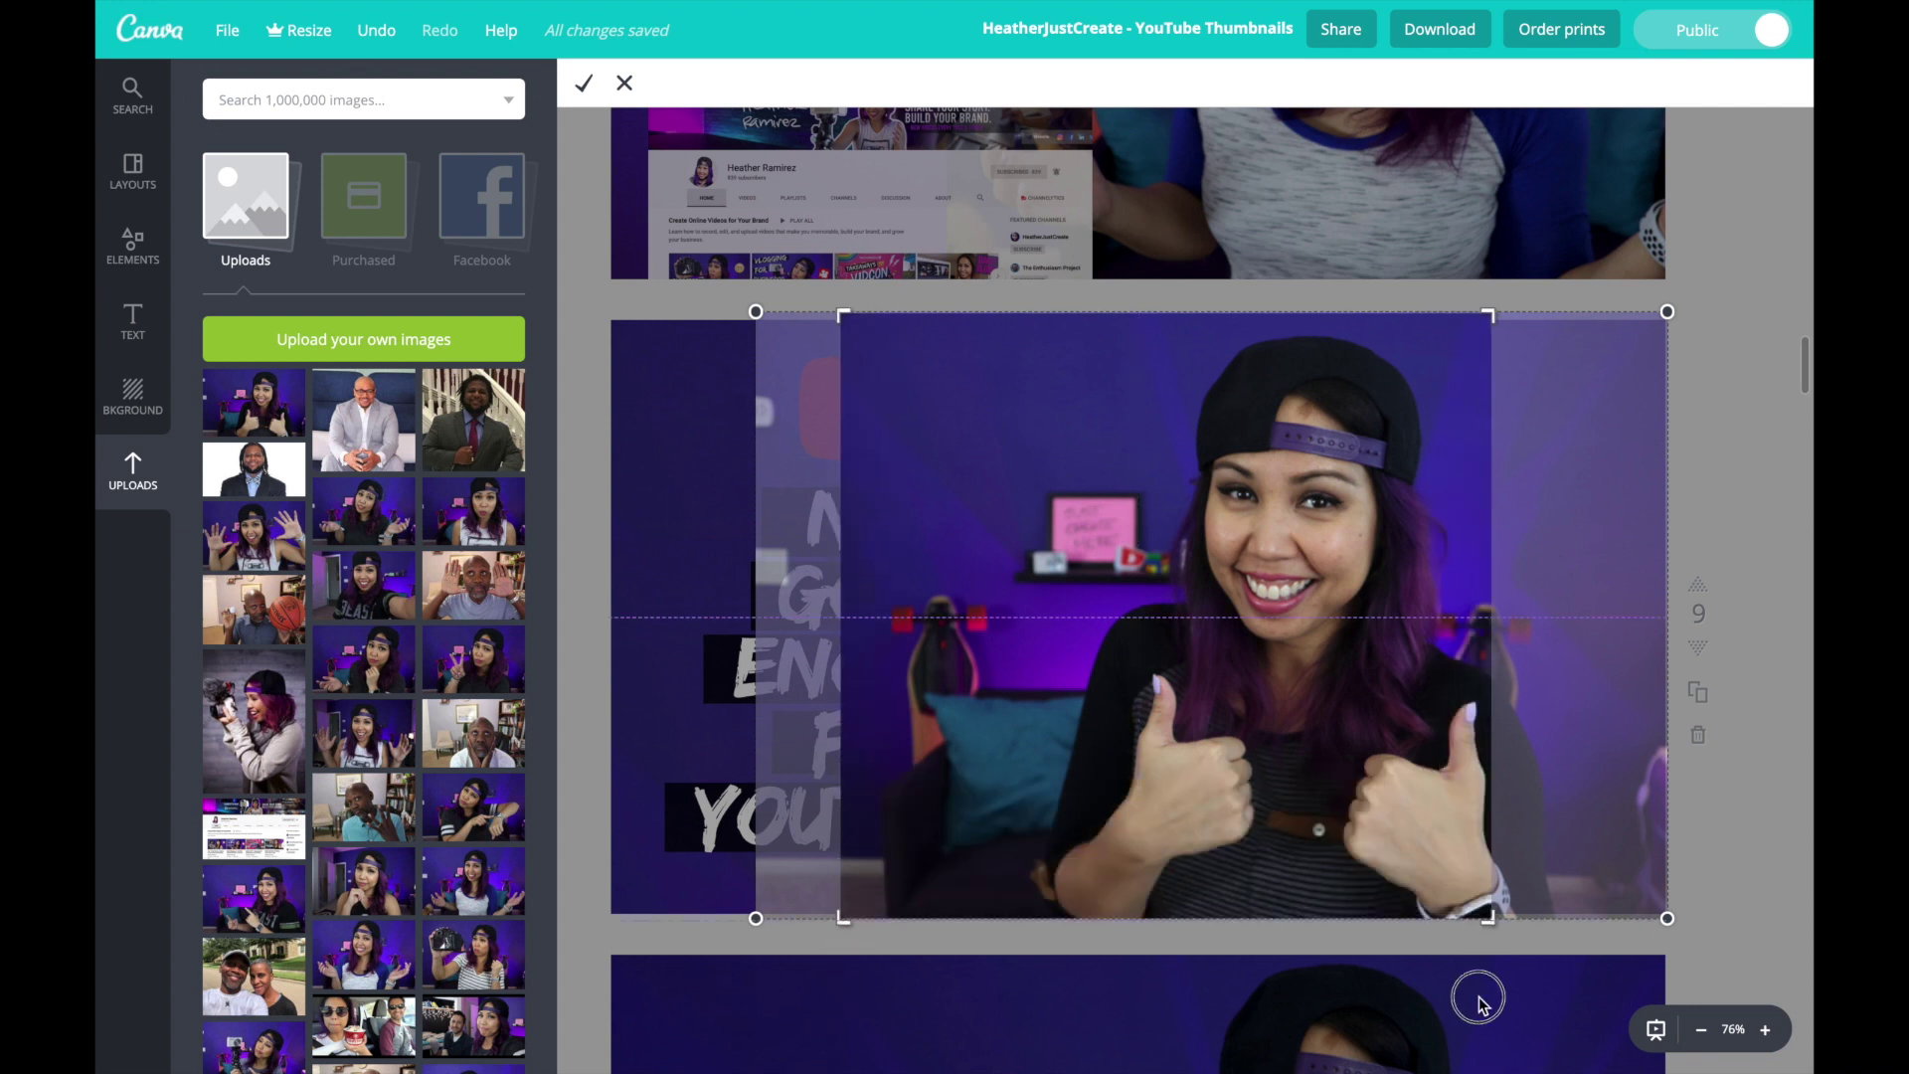
pyautogui.click(584, 82)
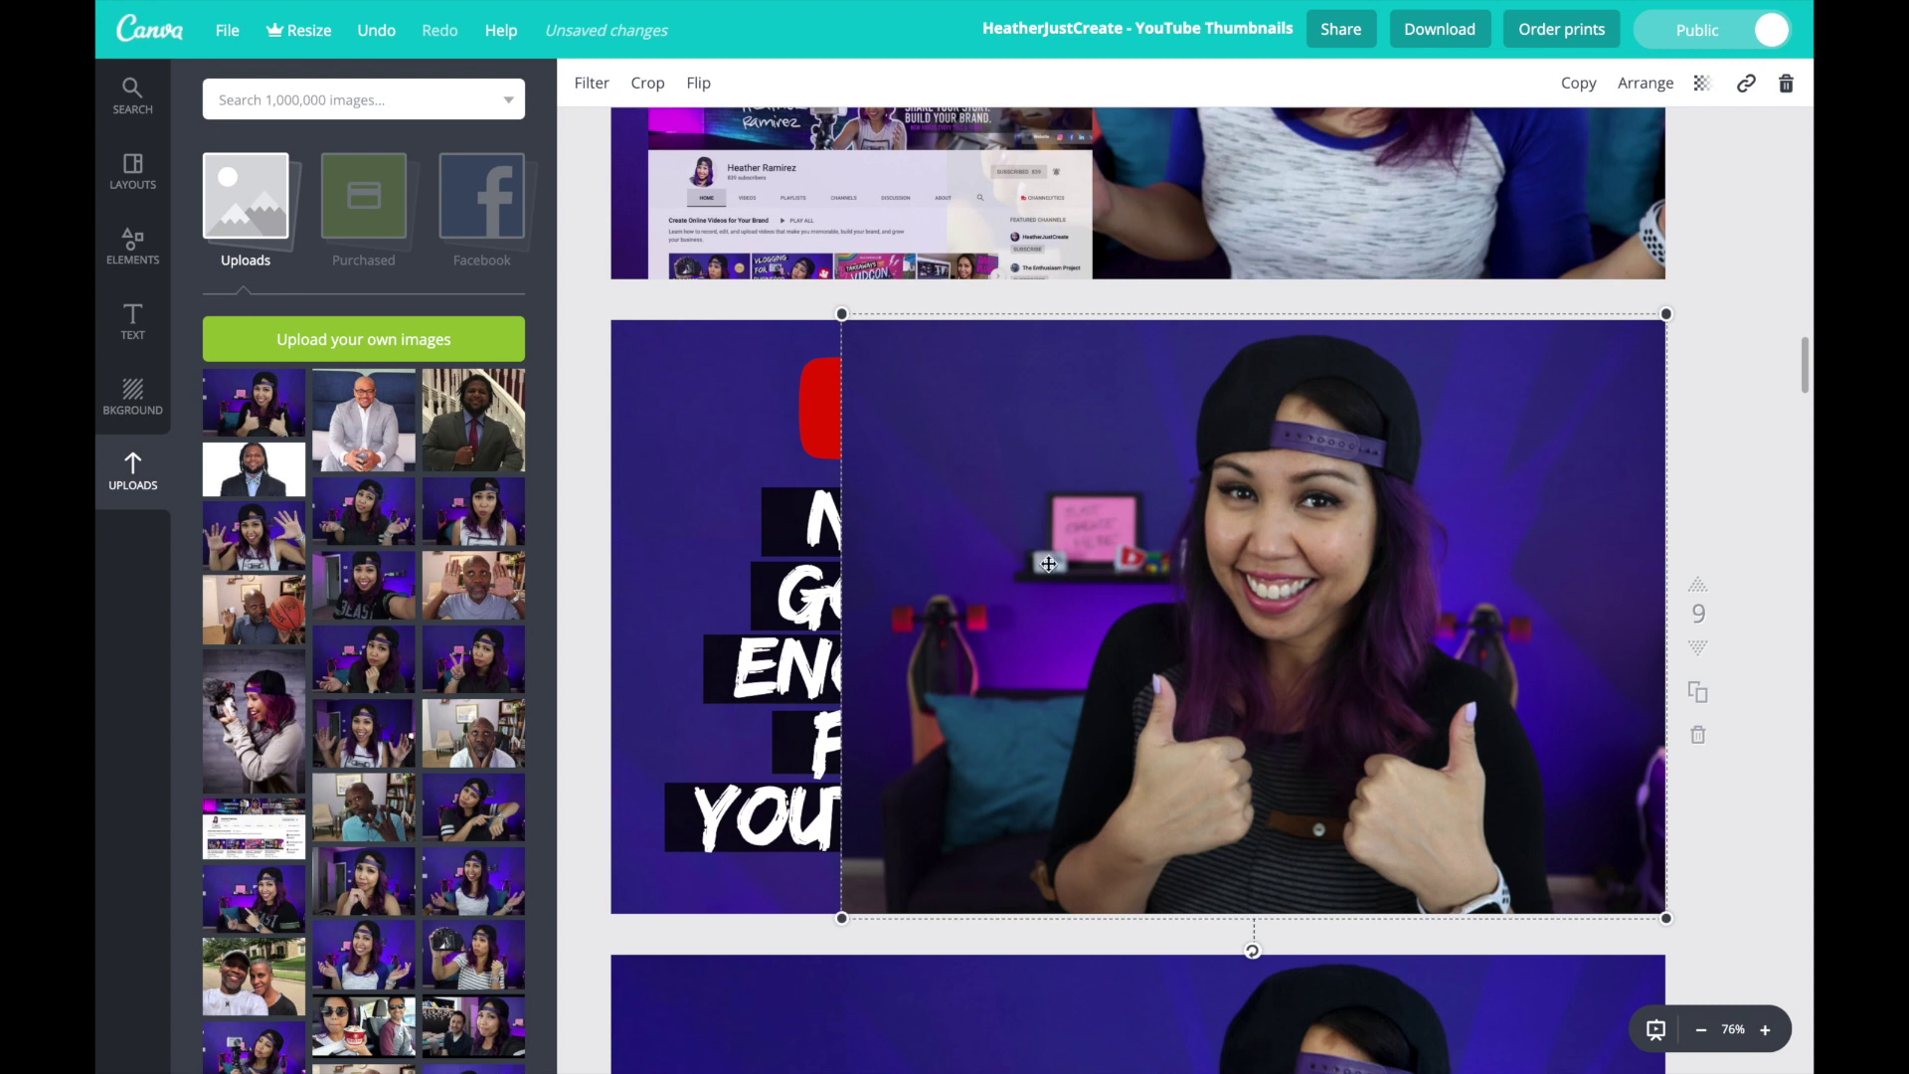
pyautogui.click(1670, 83)
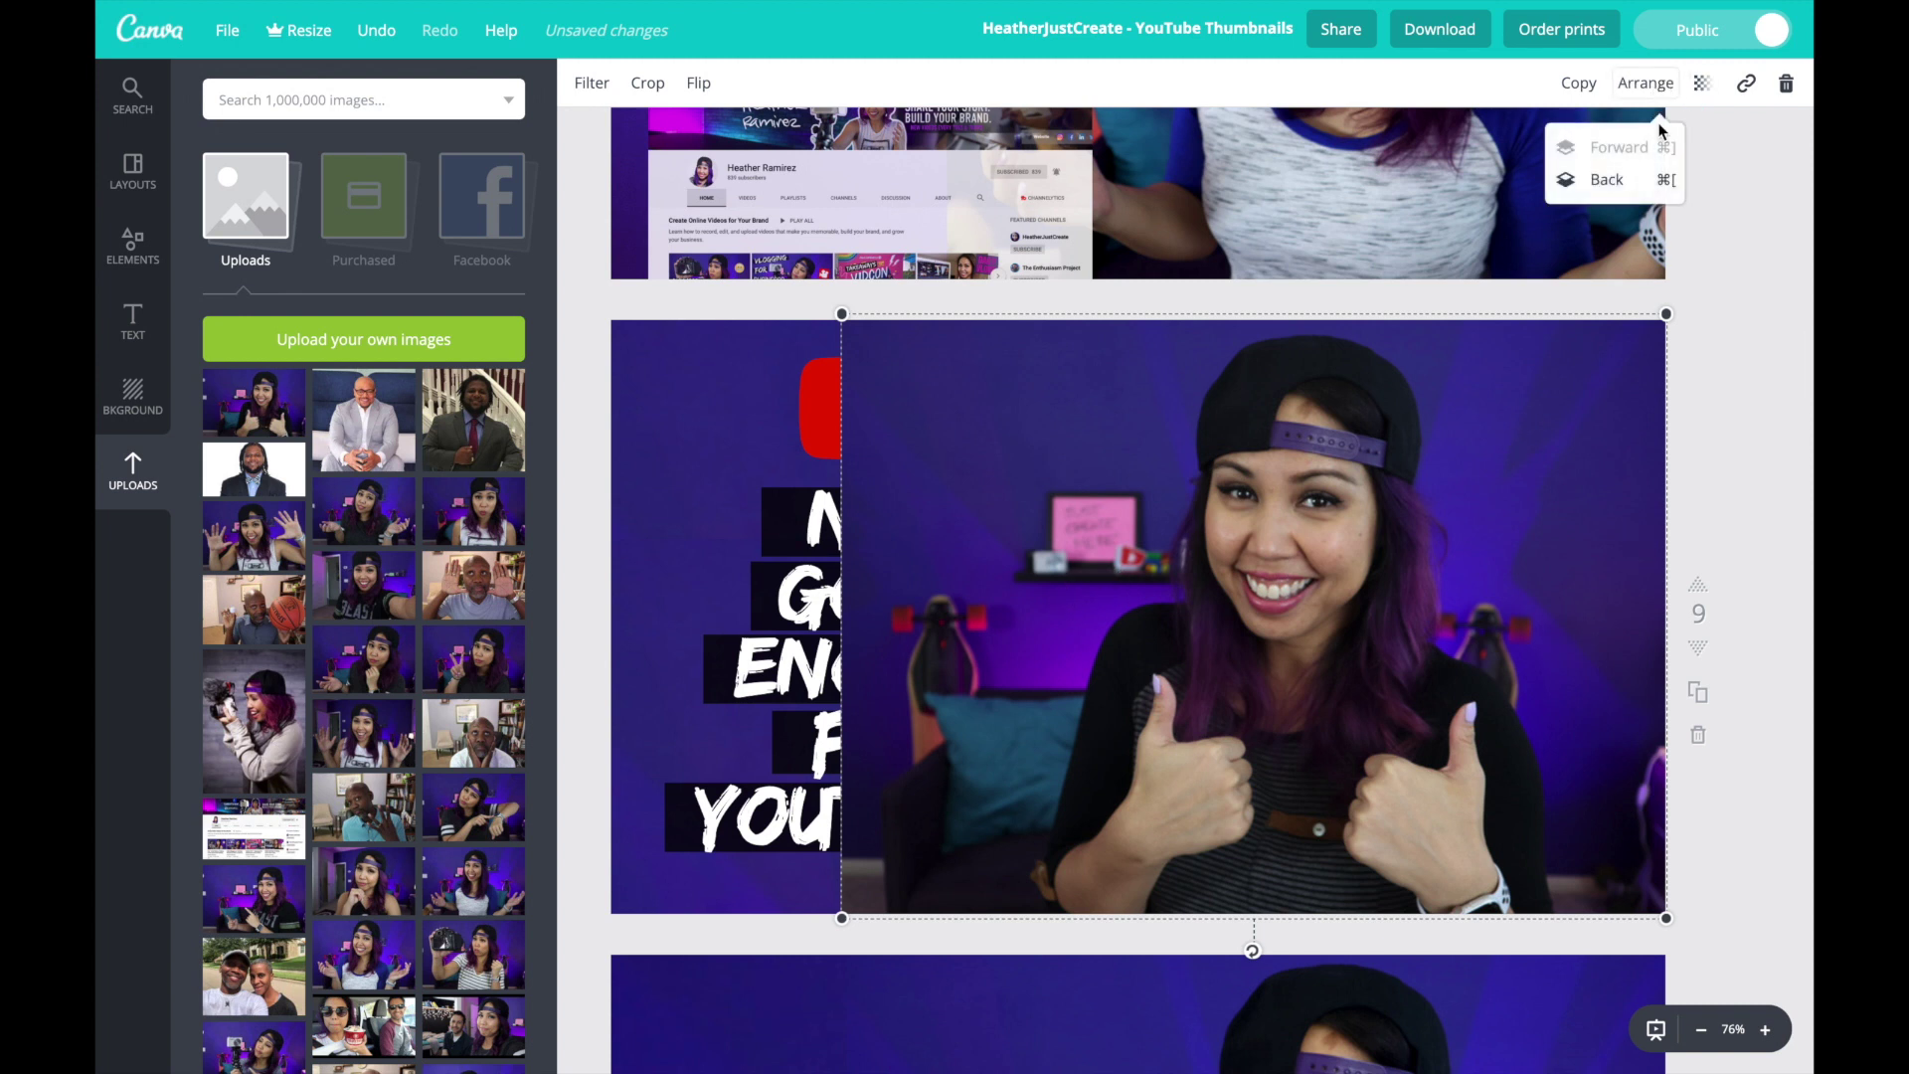
pyautogui.click(1620, 187)
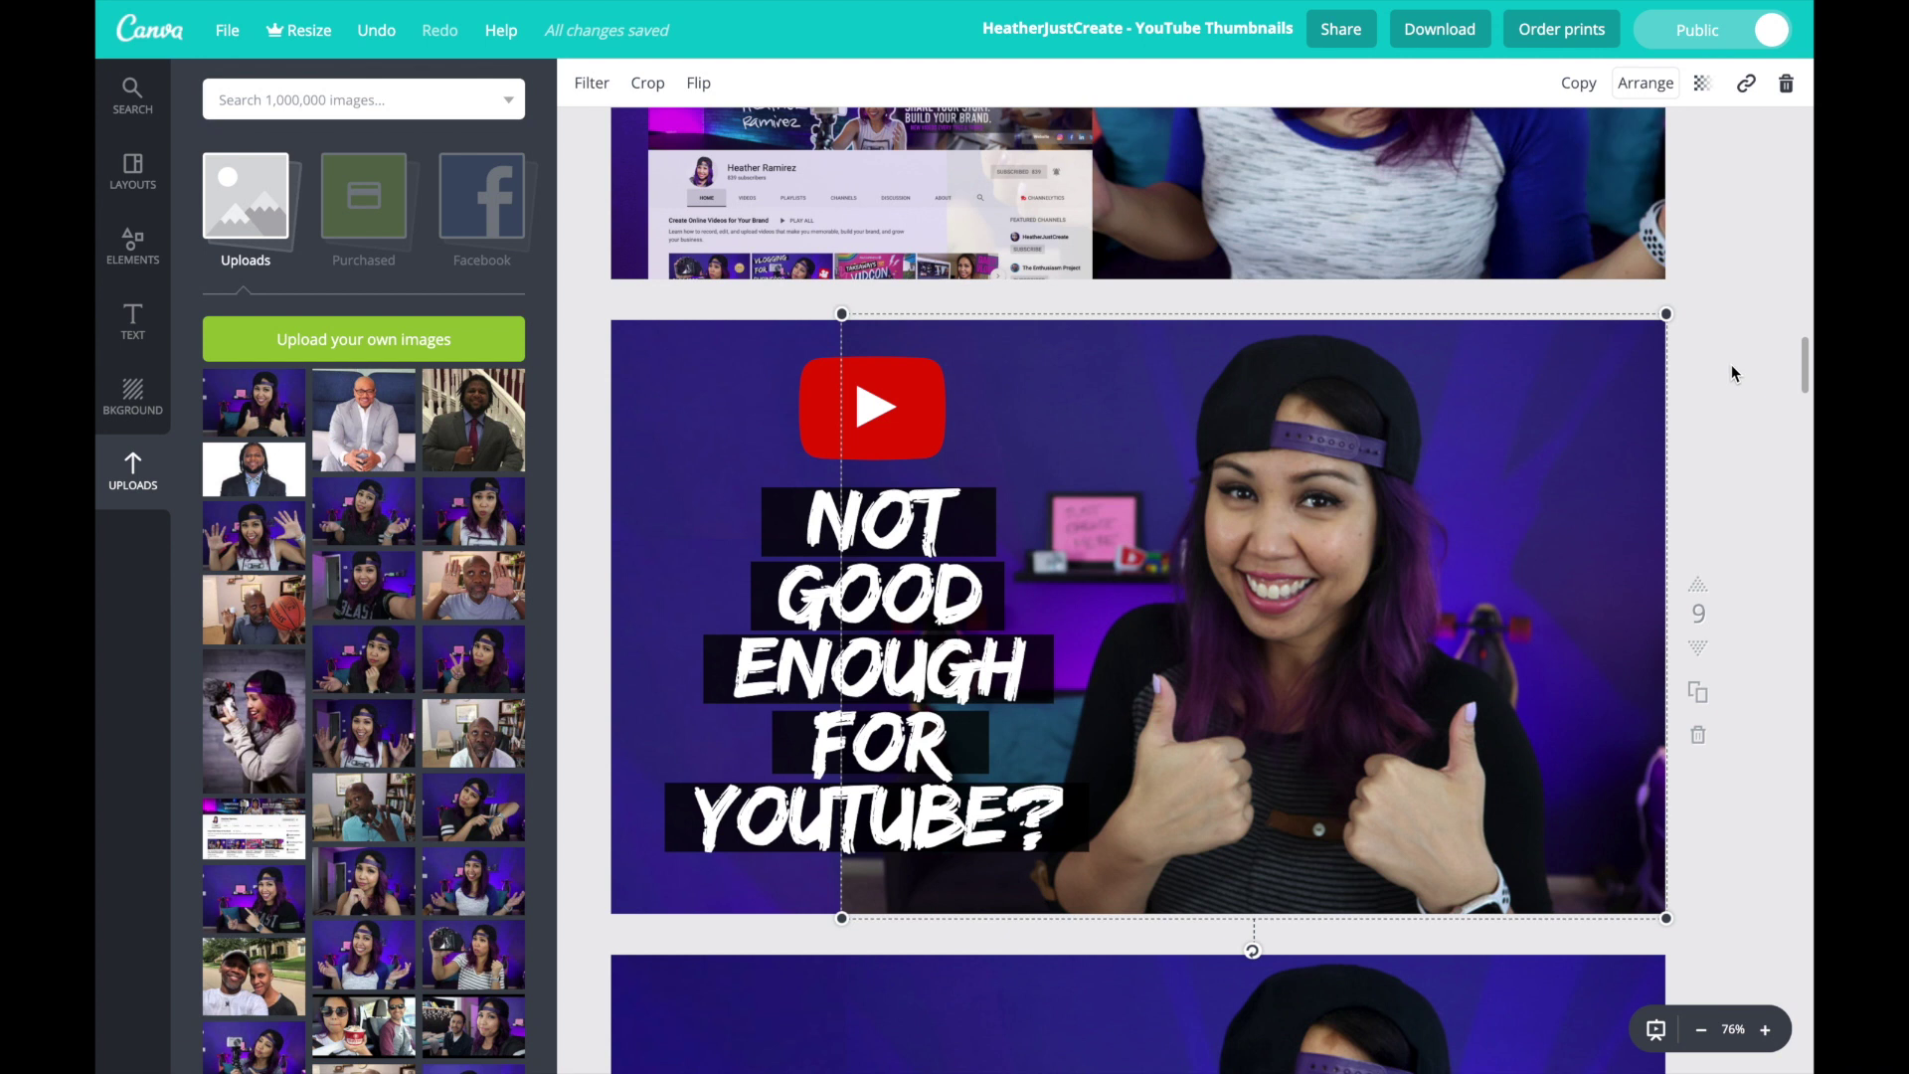
pyautogui.click(588, 413)
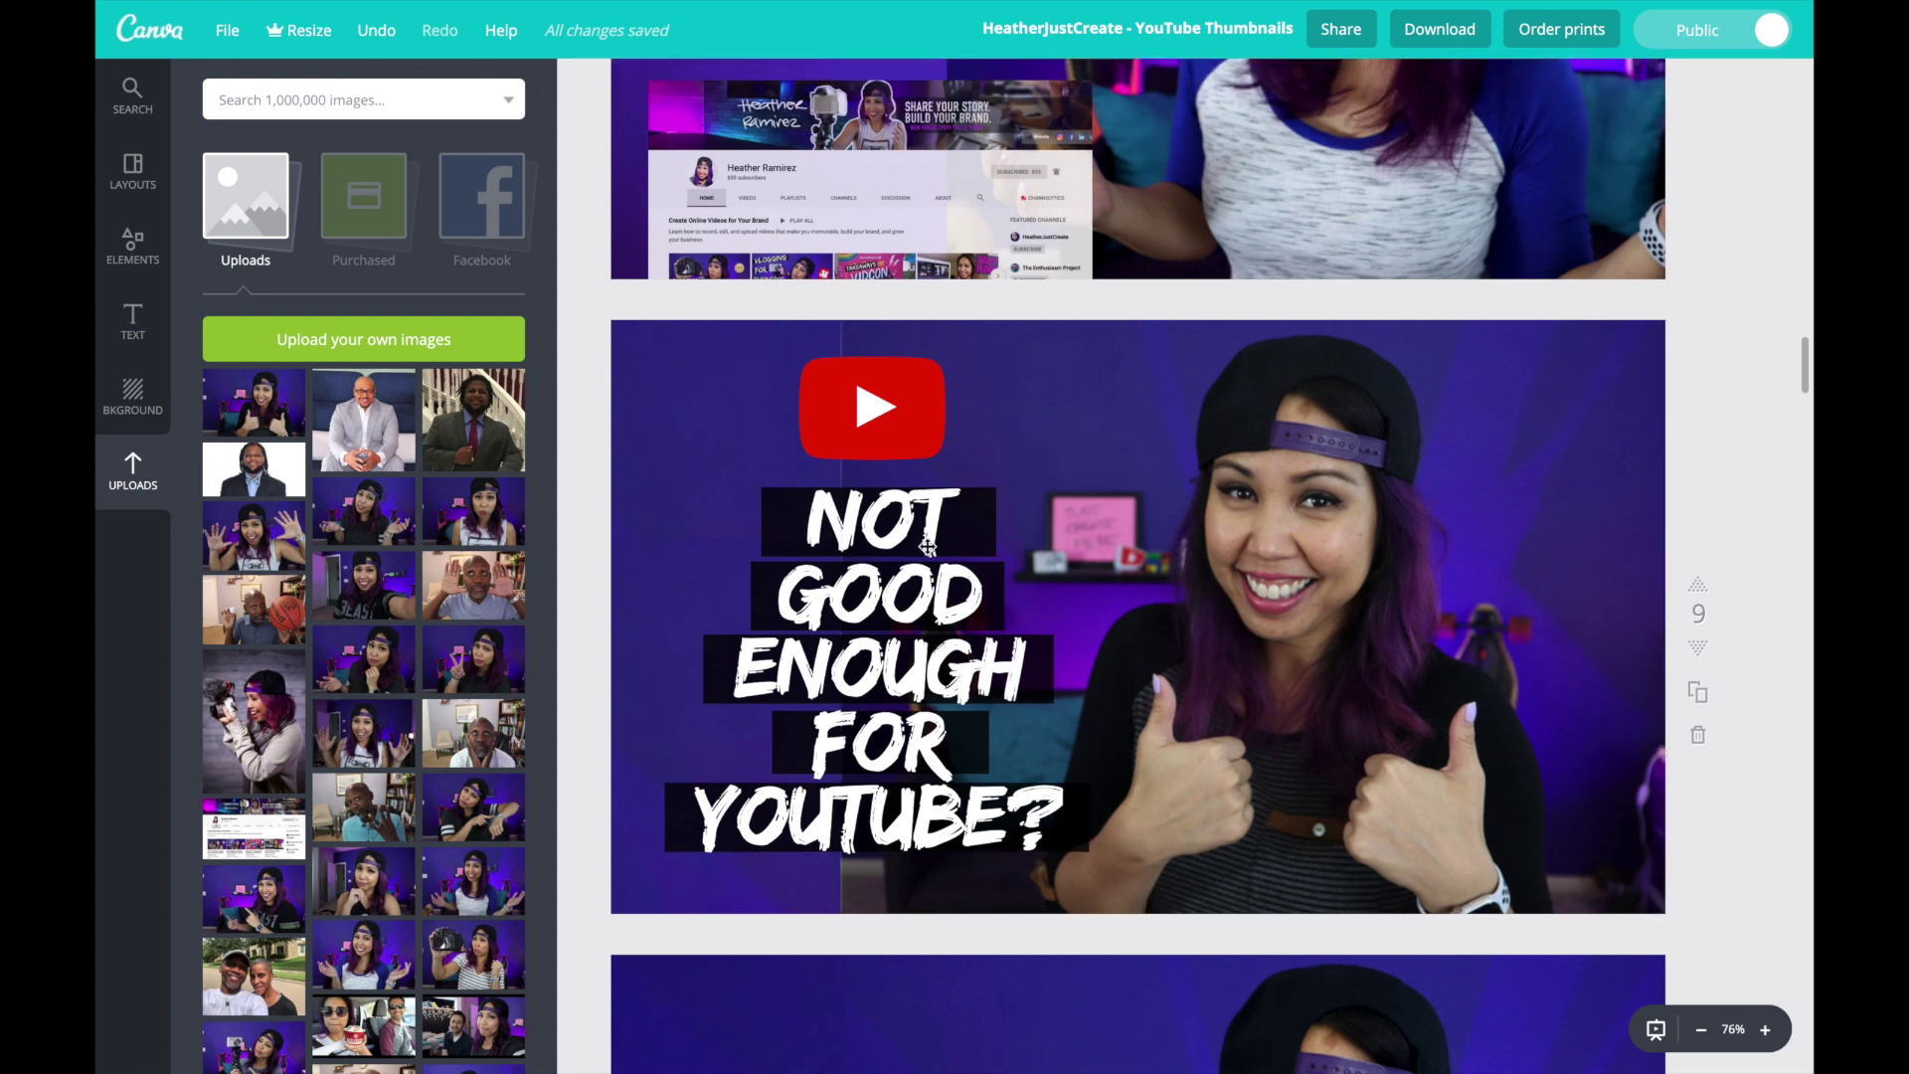
# Retype the title as HOW TO / CREATE / & ADD / CUSTOM / THUMBNAILS on five lines
pyautogui.click(948, 629)
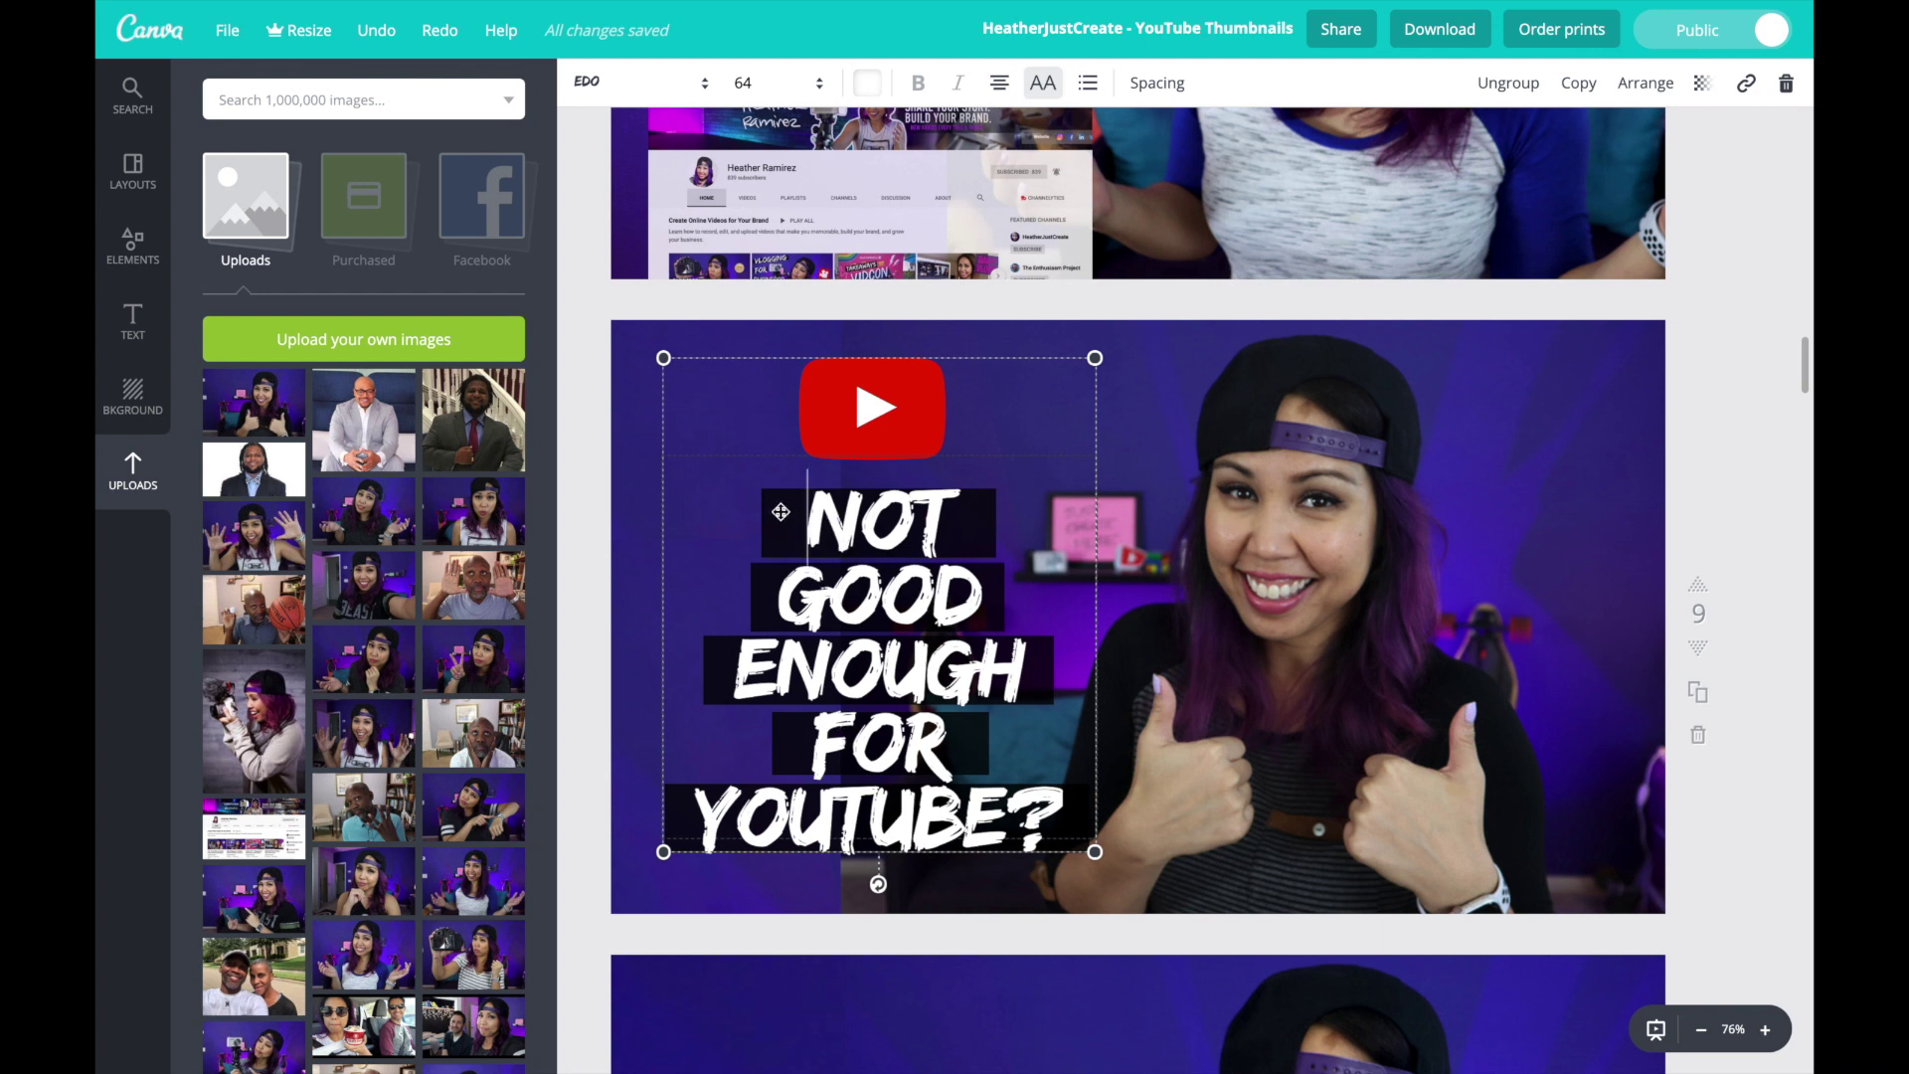
pyautogui.doubleClick(888, 579)
pyautogui.write('HOW TO')
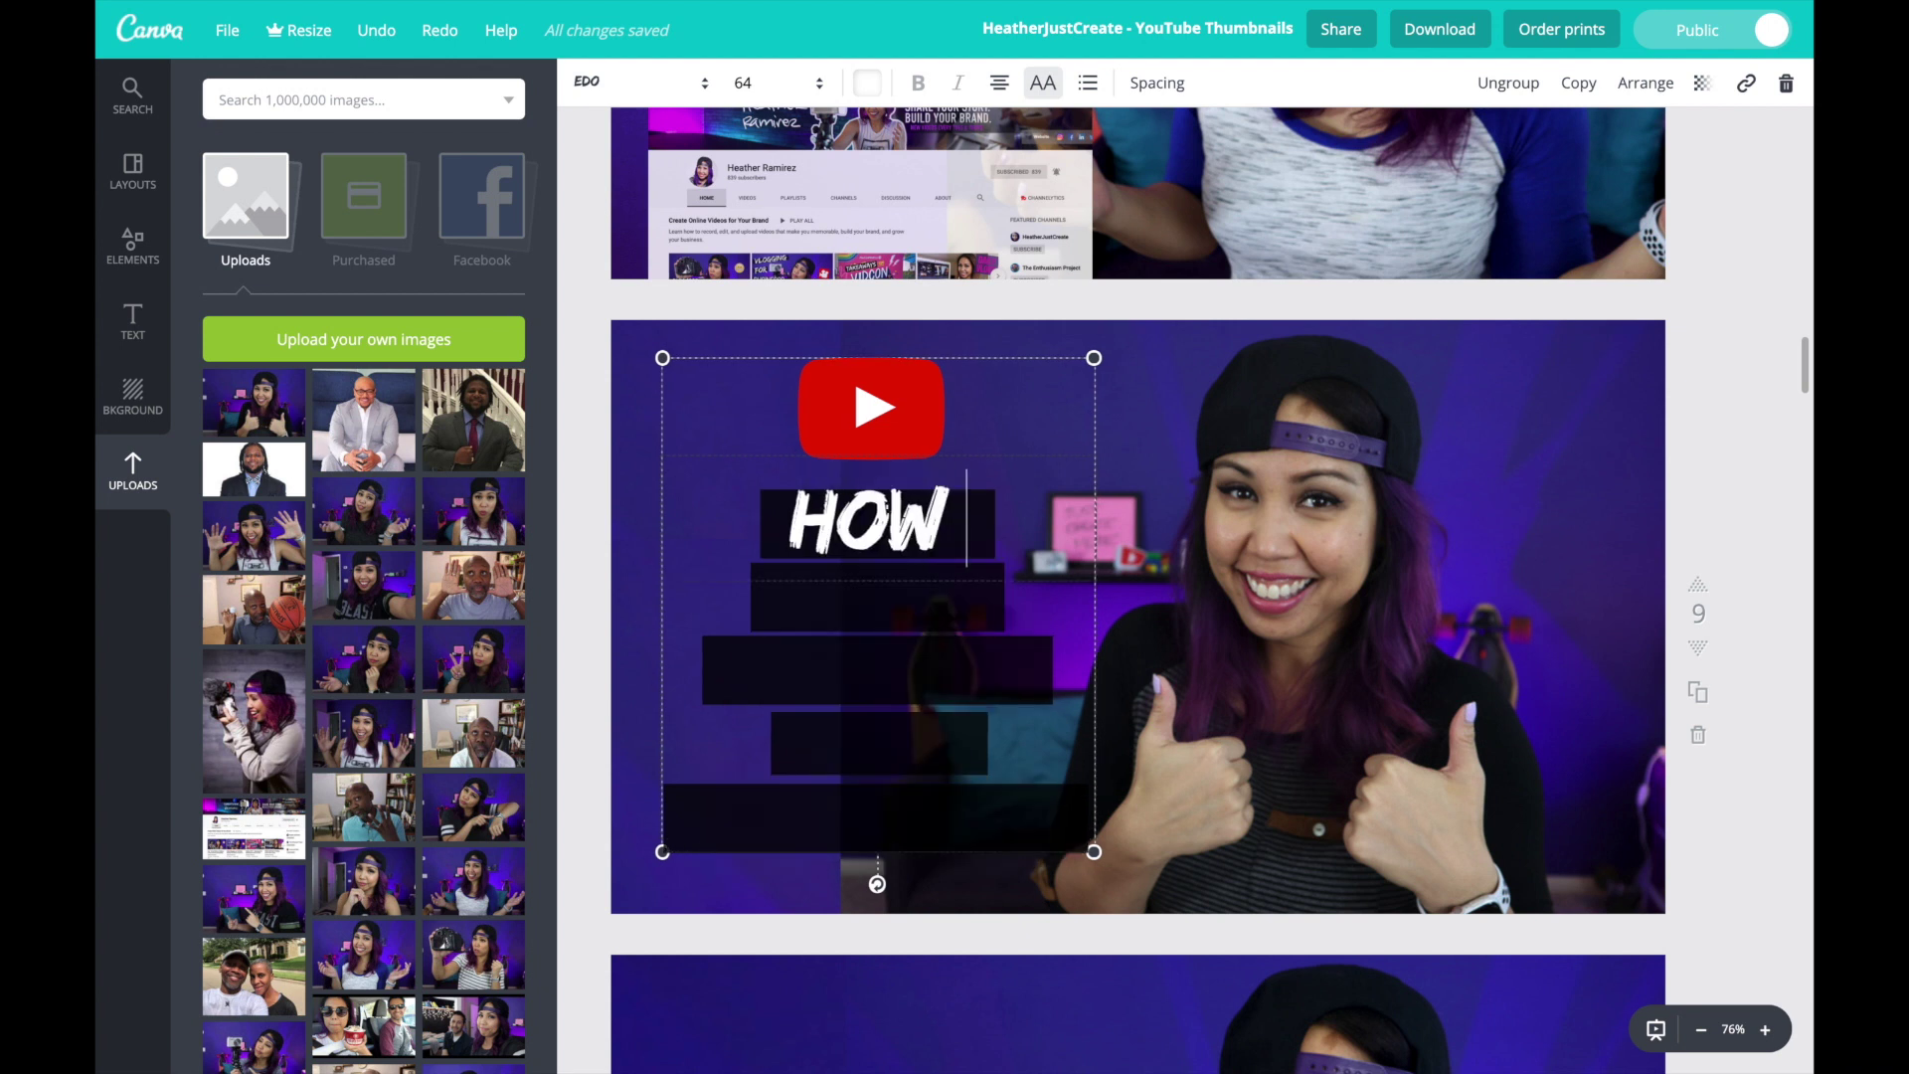
pyautogui.press('Return')
pyautogui.write('CREATE & ADD')
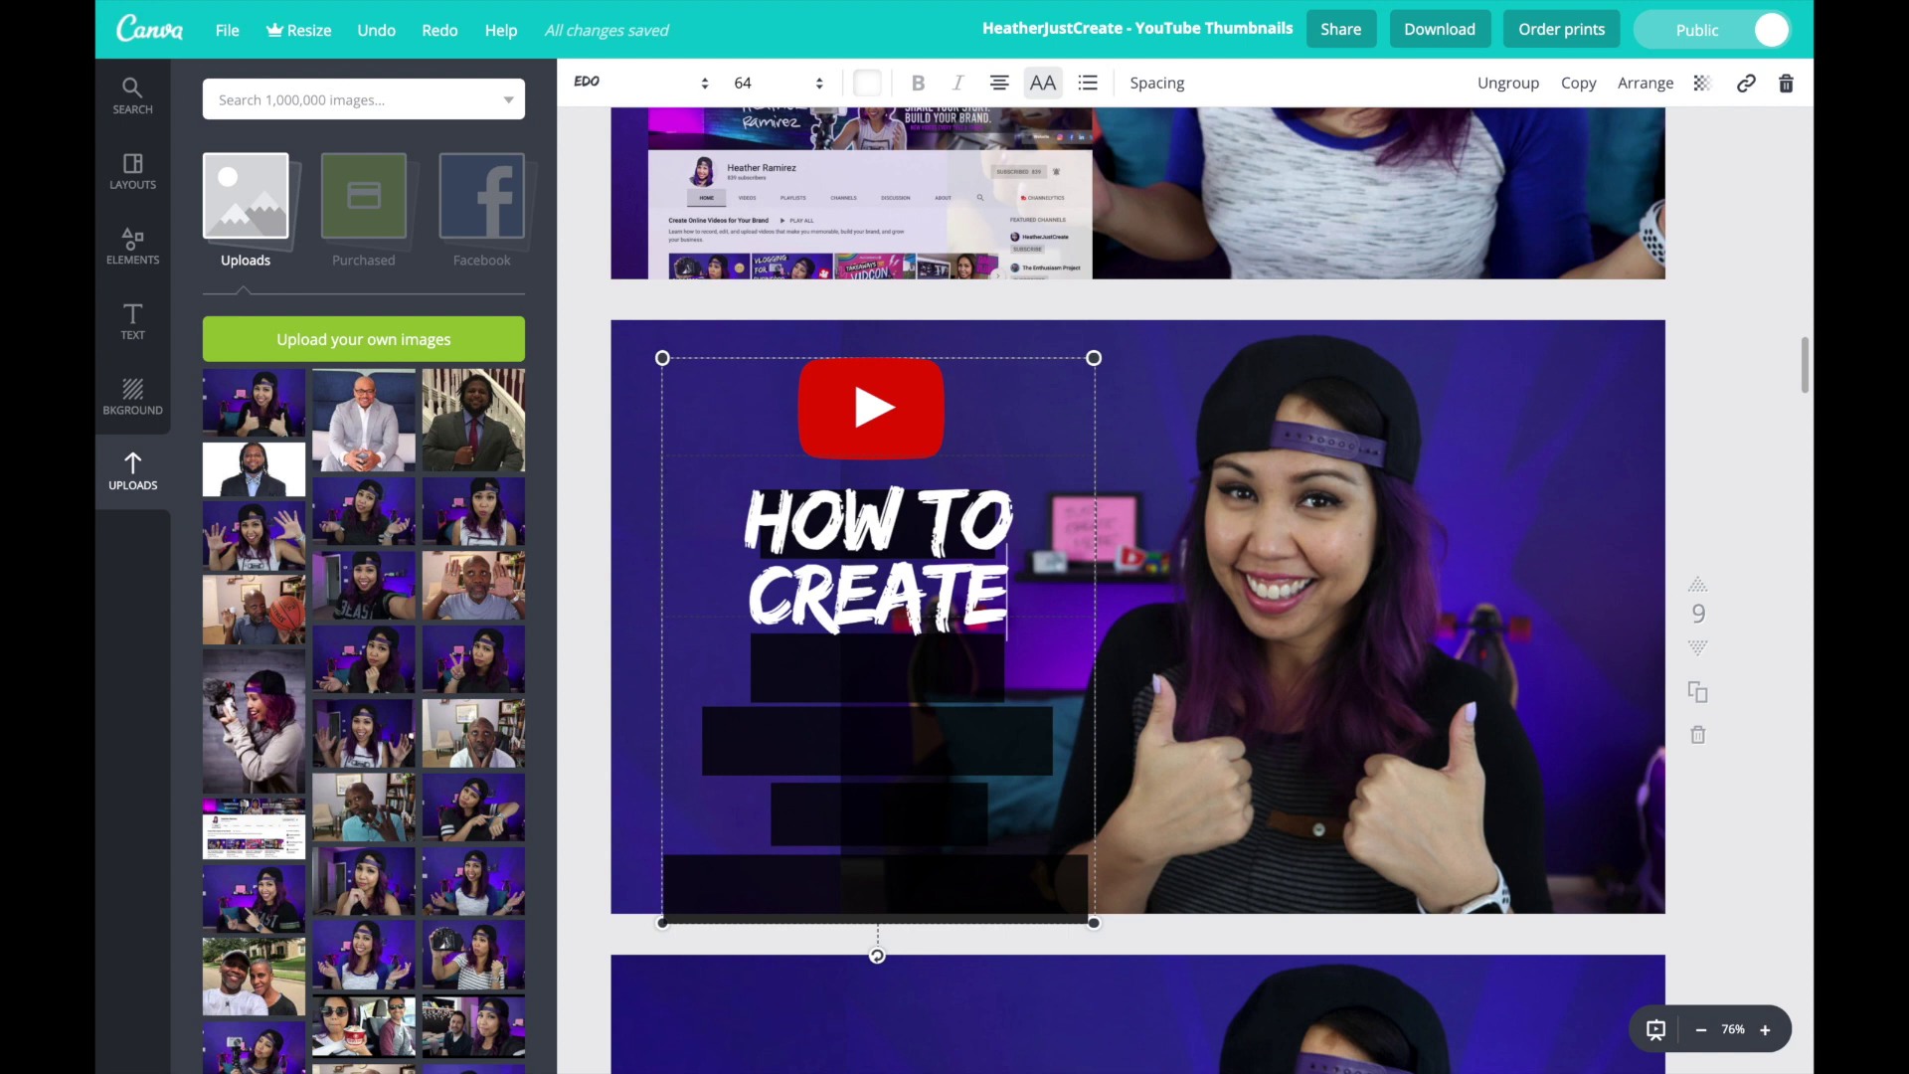
pyautogui.press('Return')
pyautogui.write('& ADD')
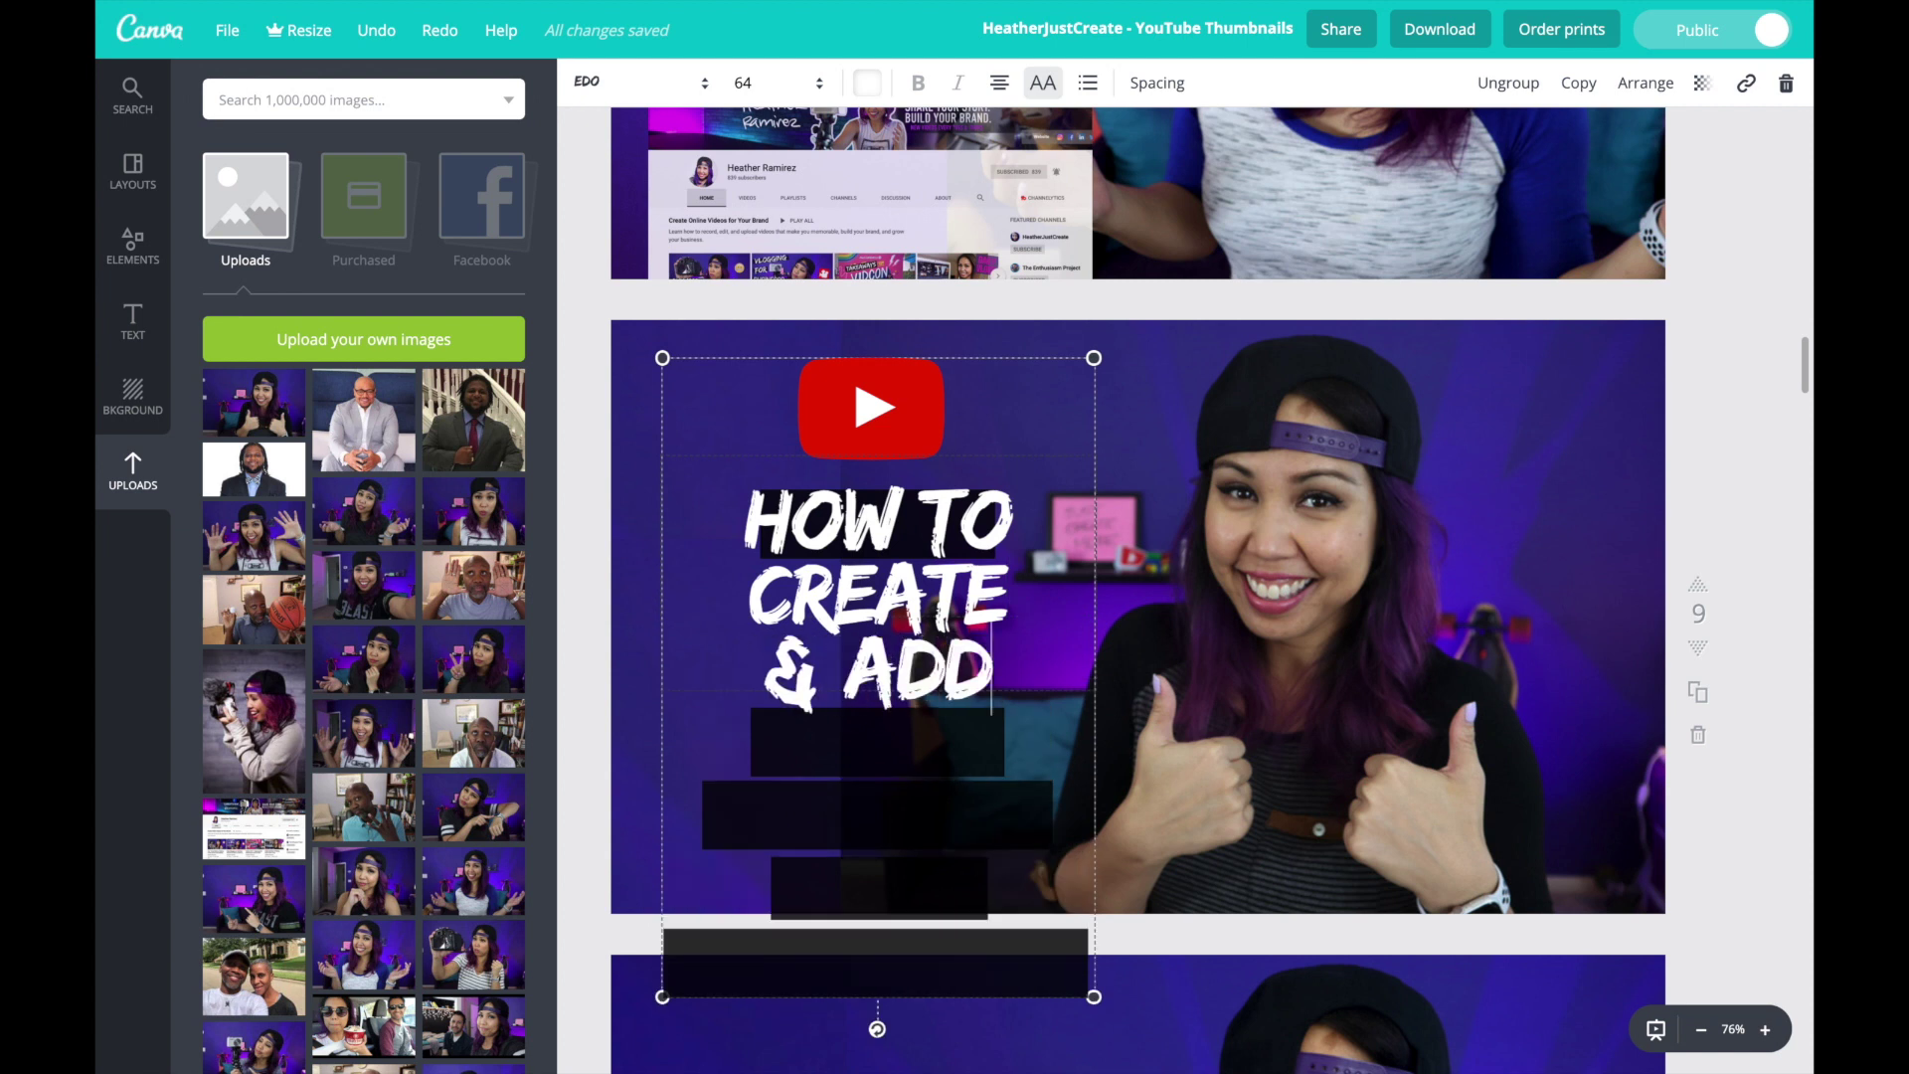
pyautogui.press('Return')
pyautogui.write('CUSTOM')
pyautogui.press('Return')
pyautogui.write('THUMBNAILS')
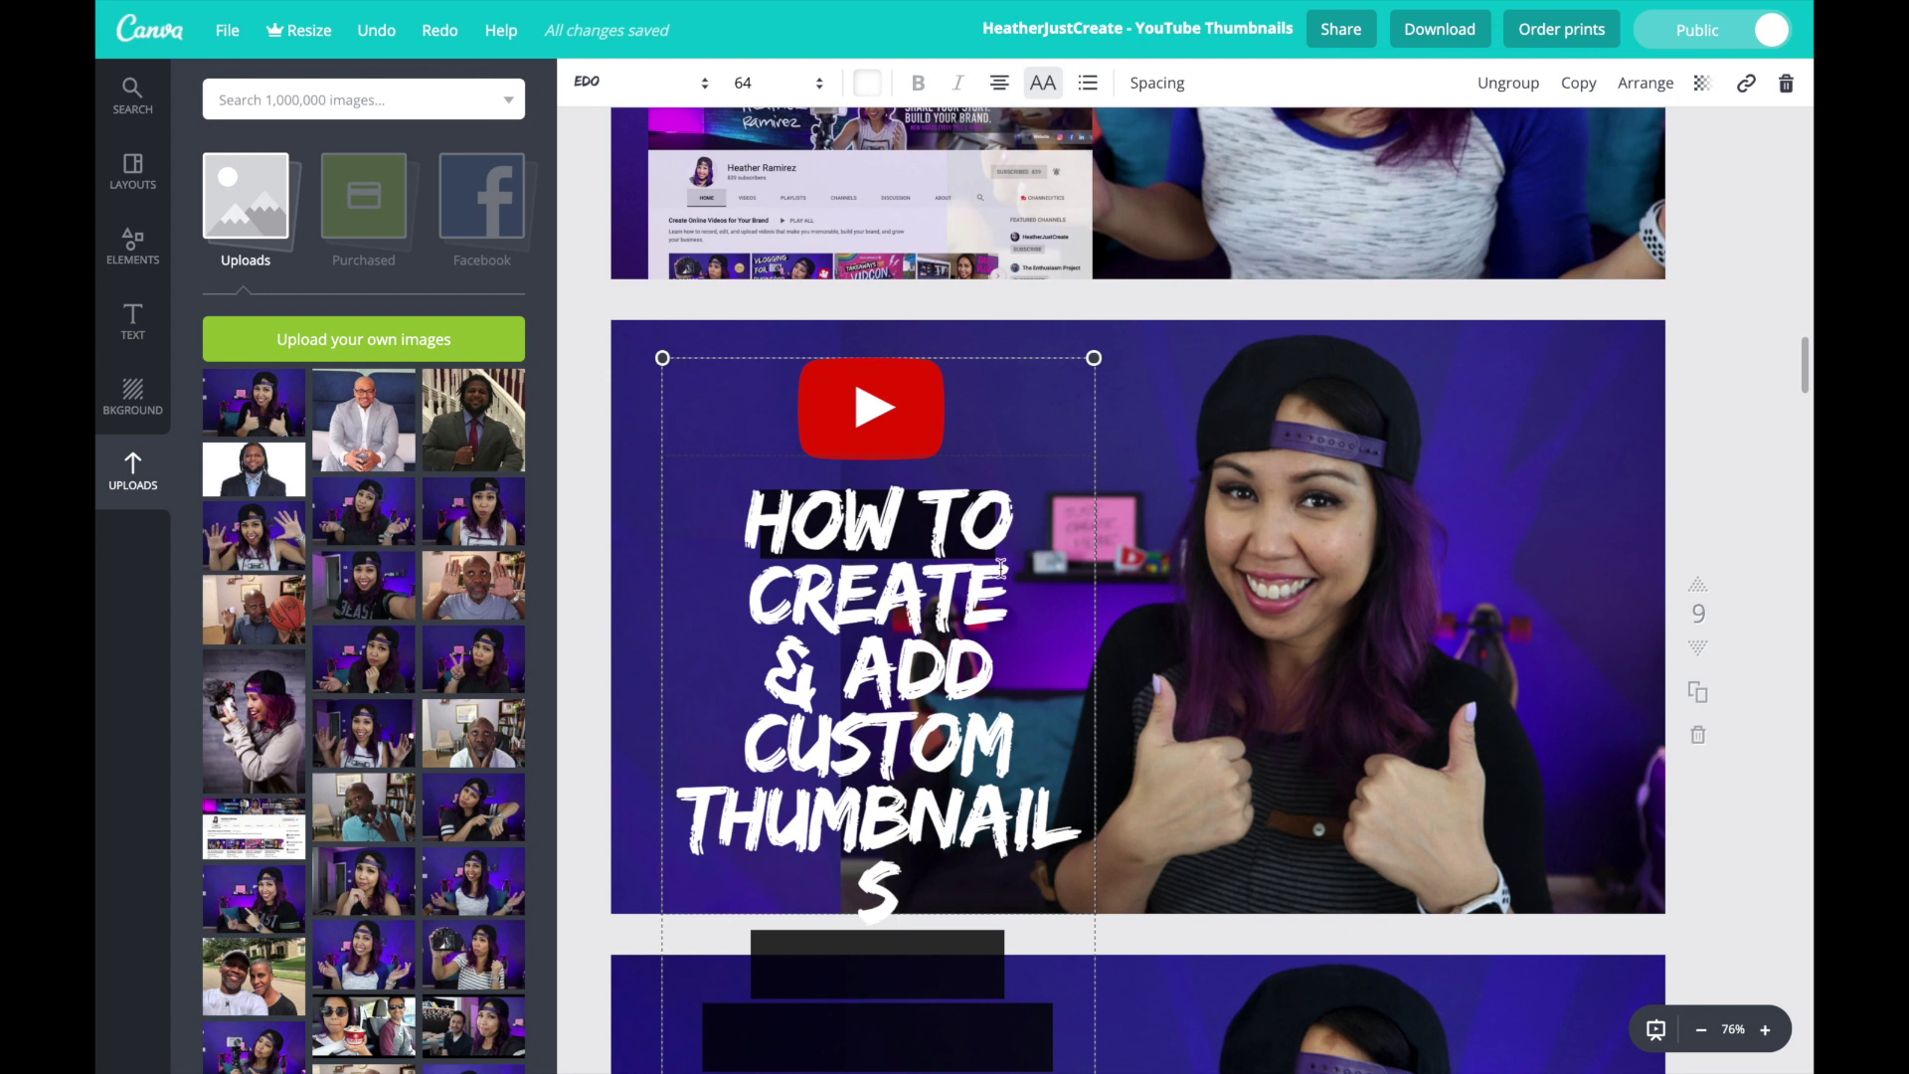
pyautogui.click(1728, 485)
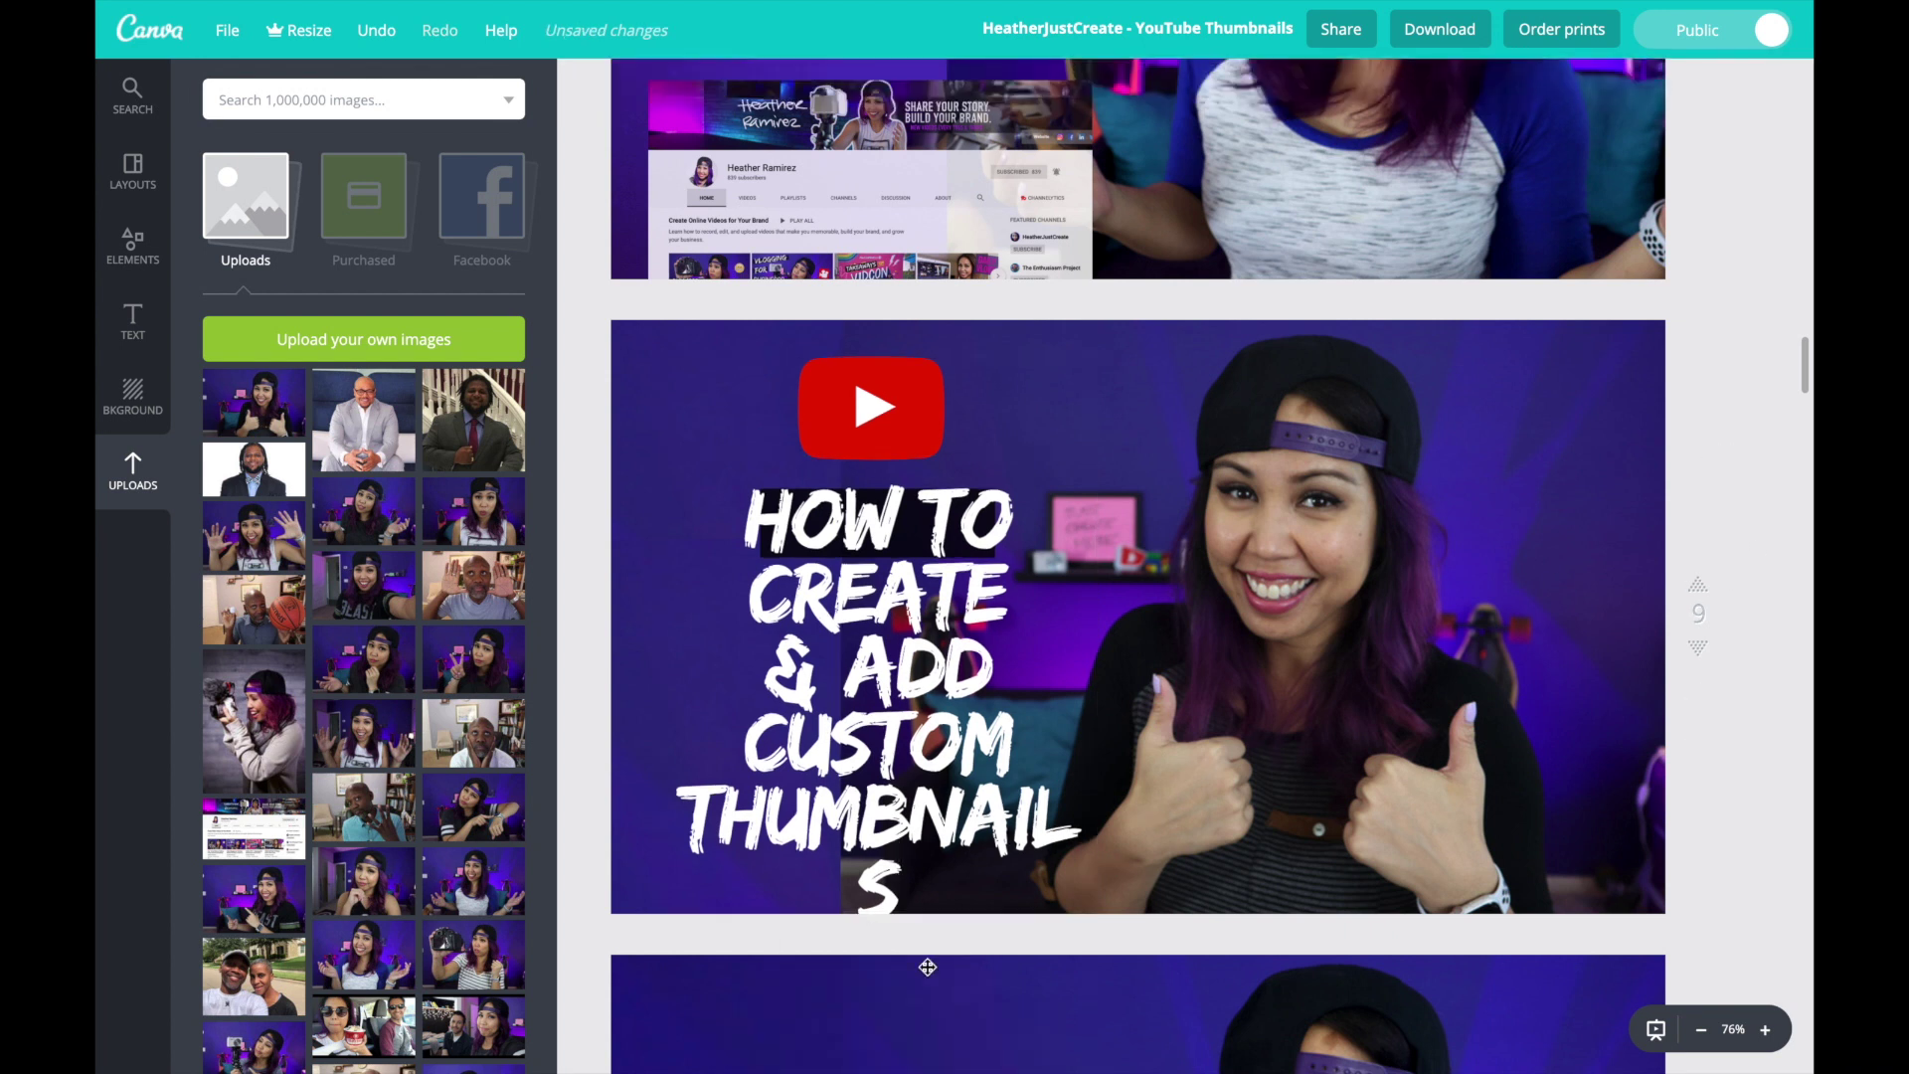
# Ungroup the title from its dark bars and widen the text so THUMBNAILS fits one line
pyautogui.click(1075, 710)
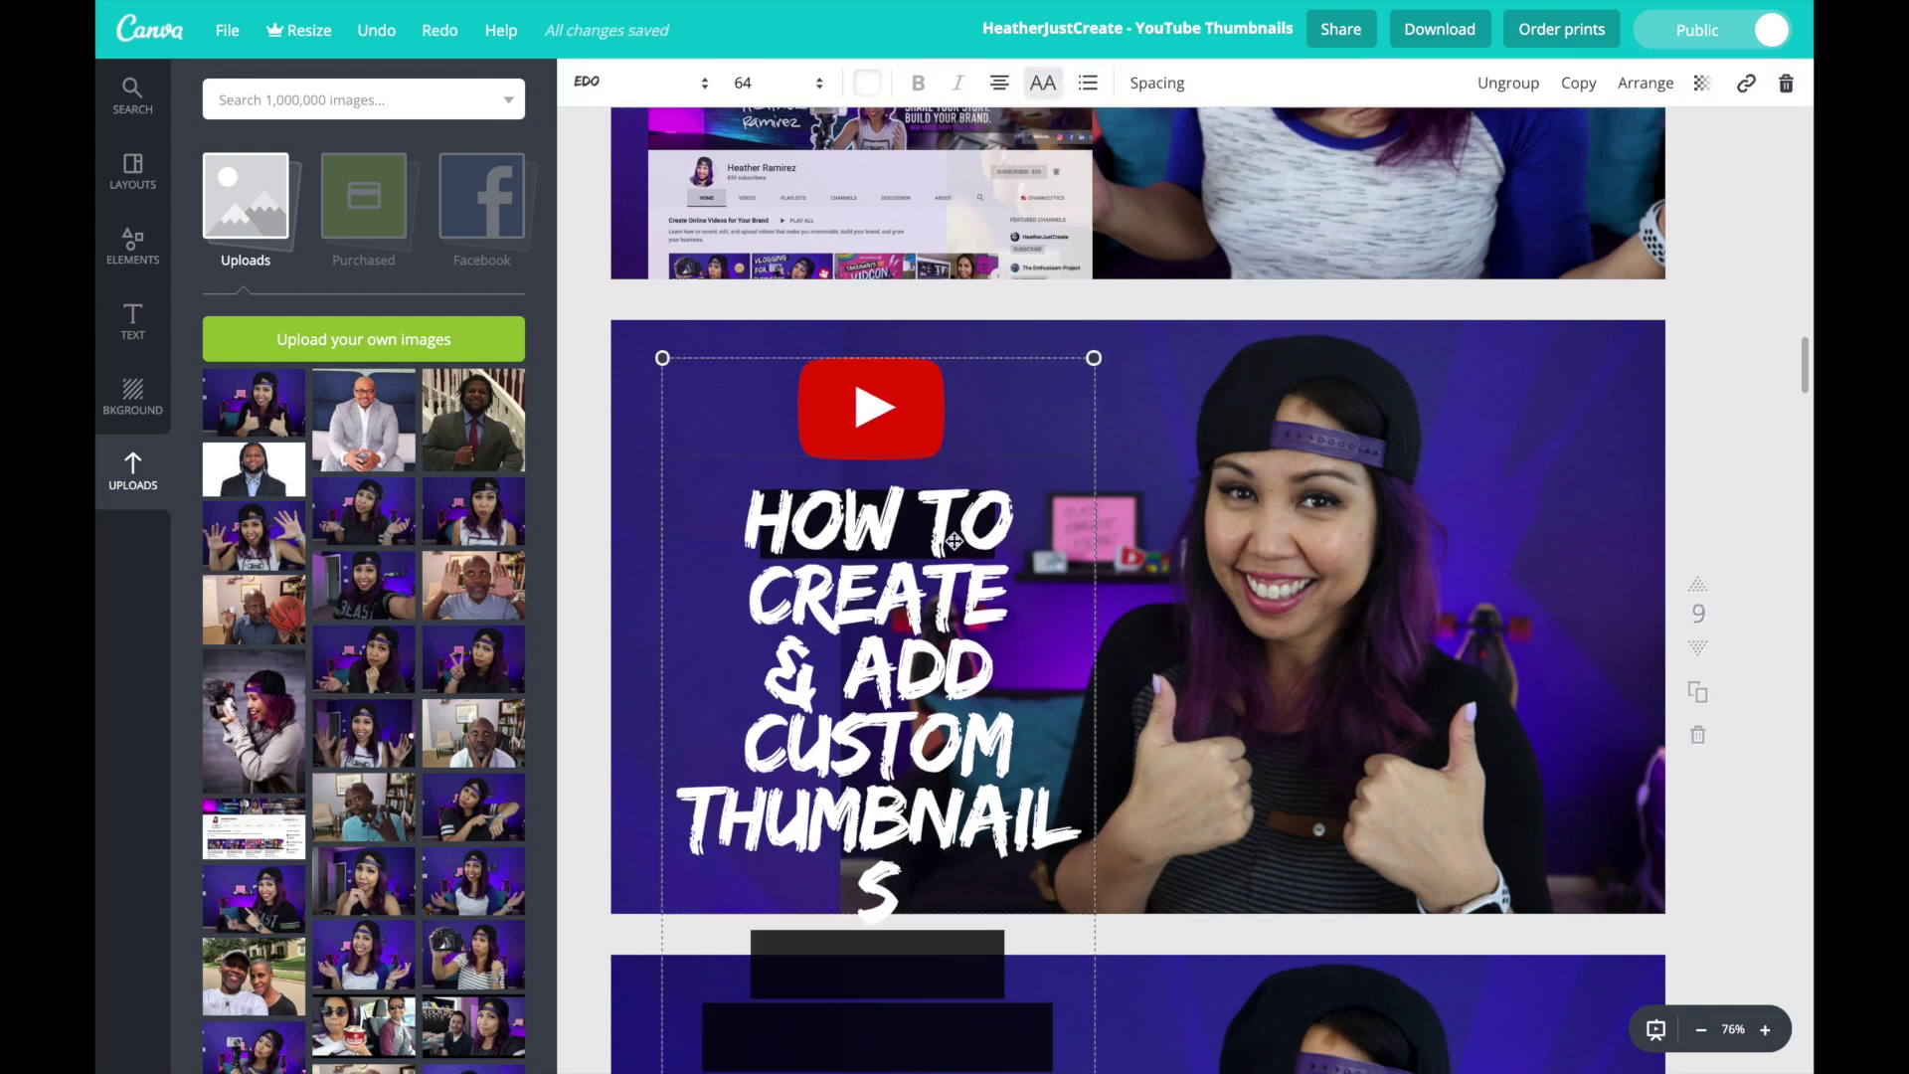
pyautogui.click(1508, 82)
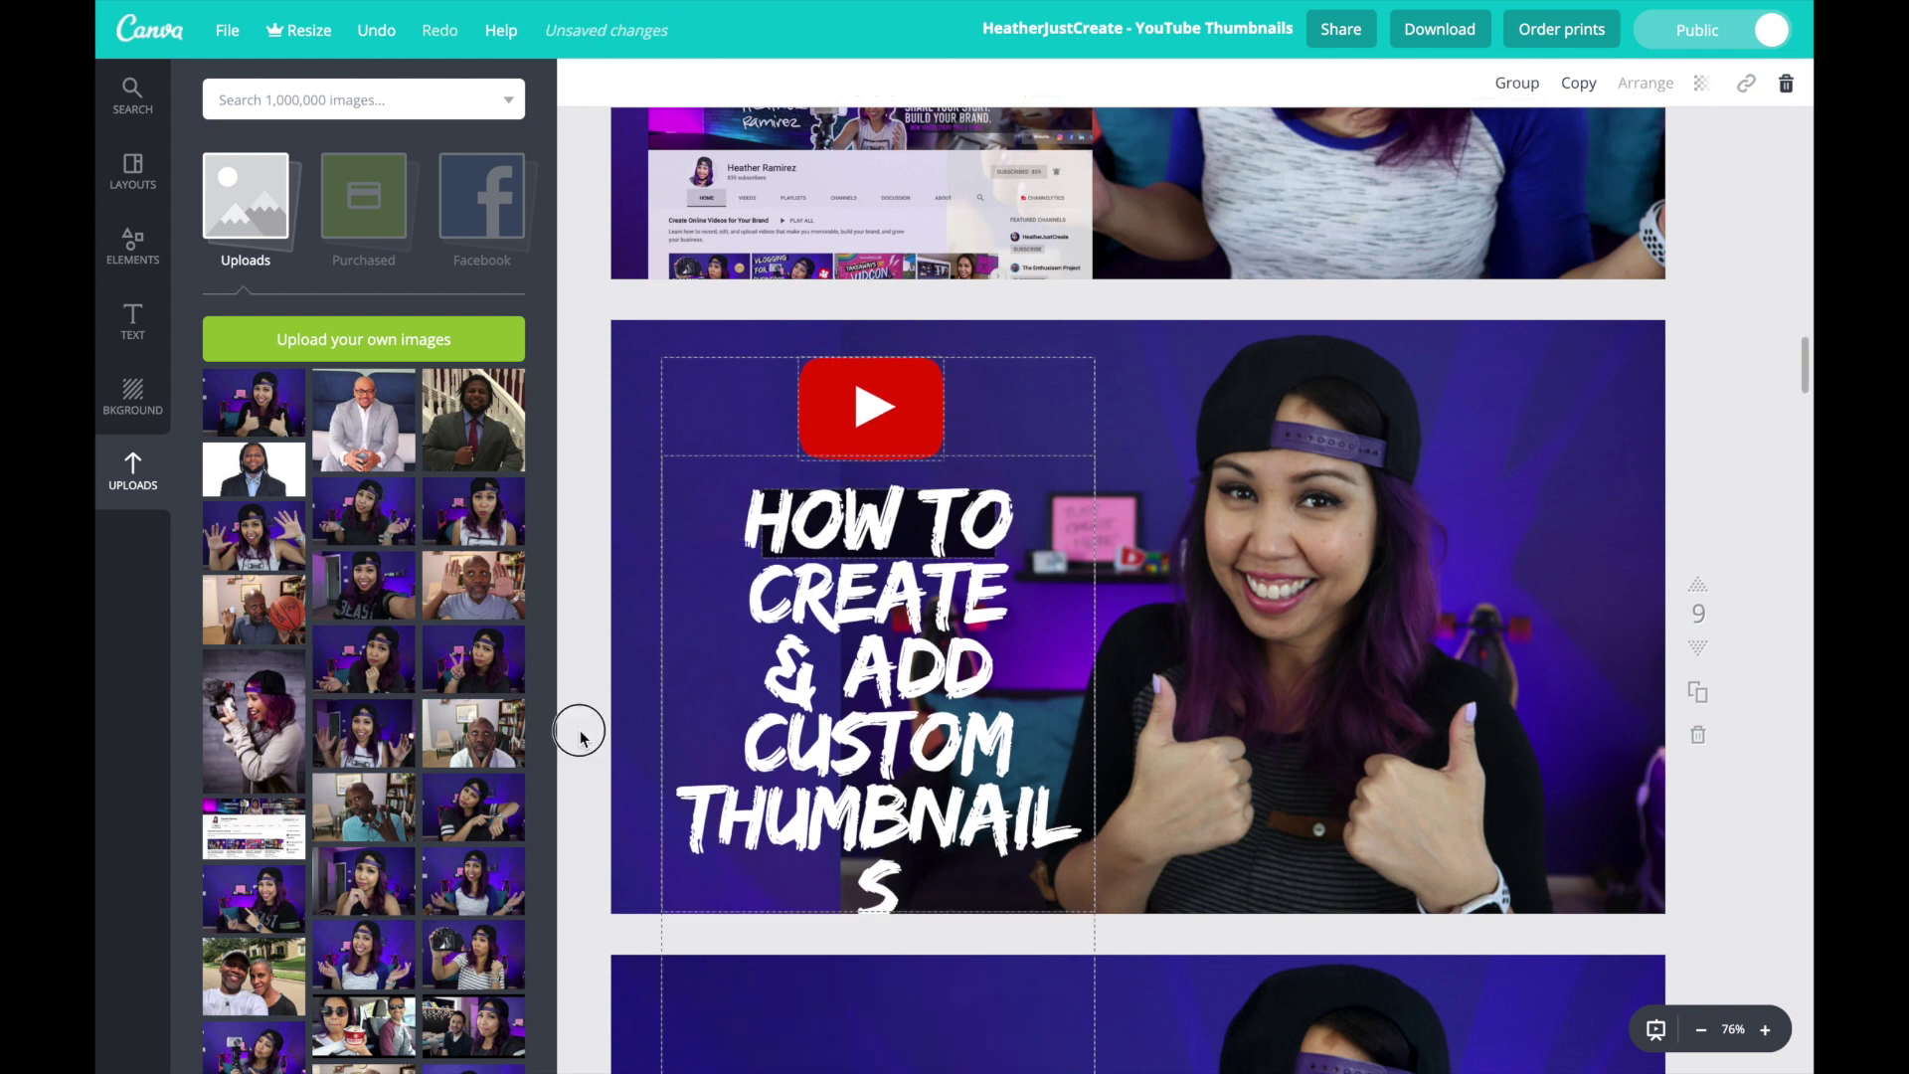
pyautogui.click(882, 748)
pyautogui.moveTo(1100, 684); pyautogui.dragTo(1124, 673)
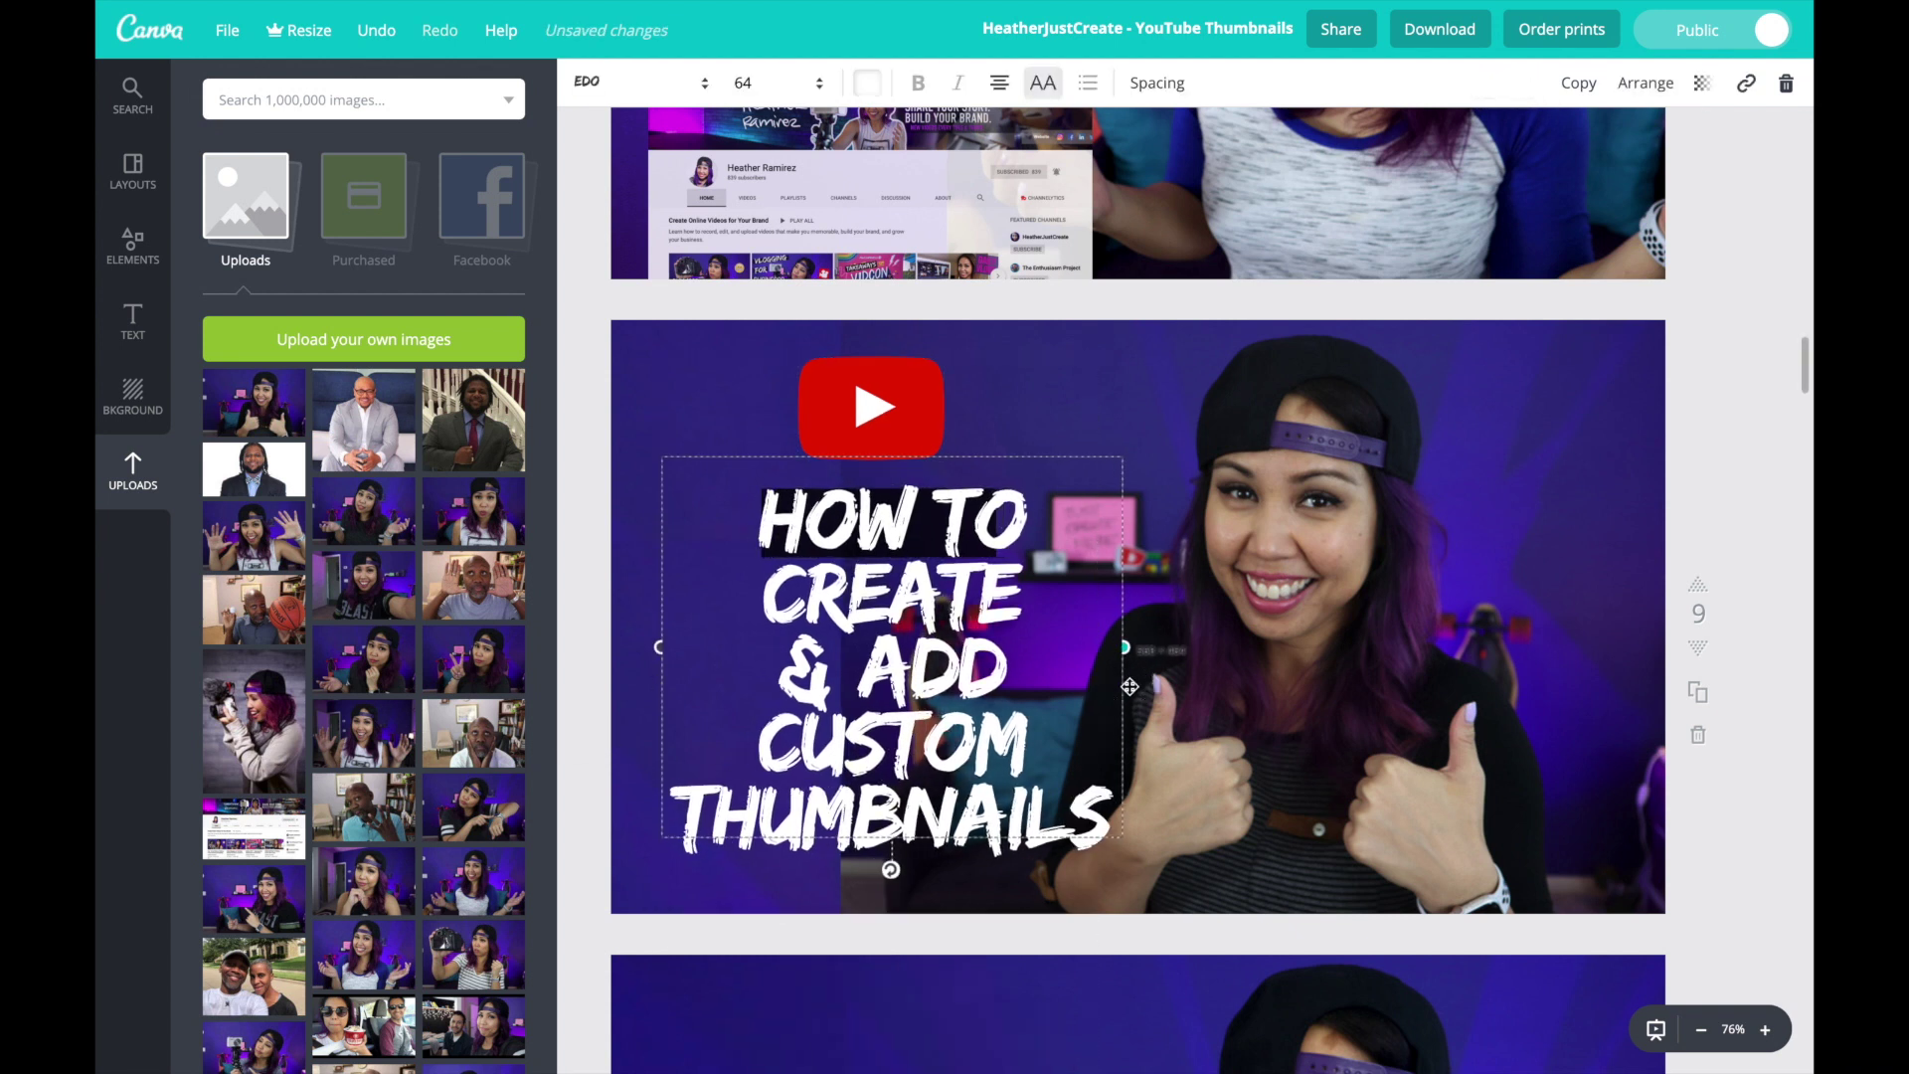
# Send the title text one layer back
pyautogui.click(1739, 516)
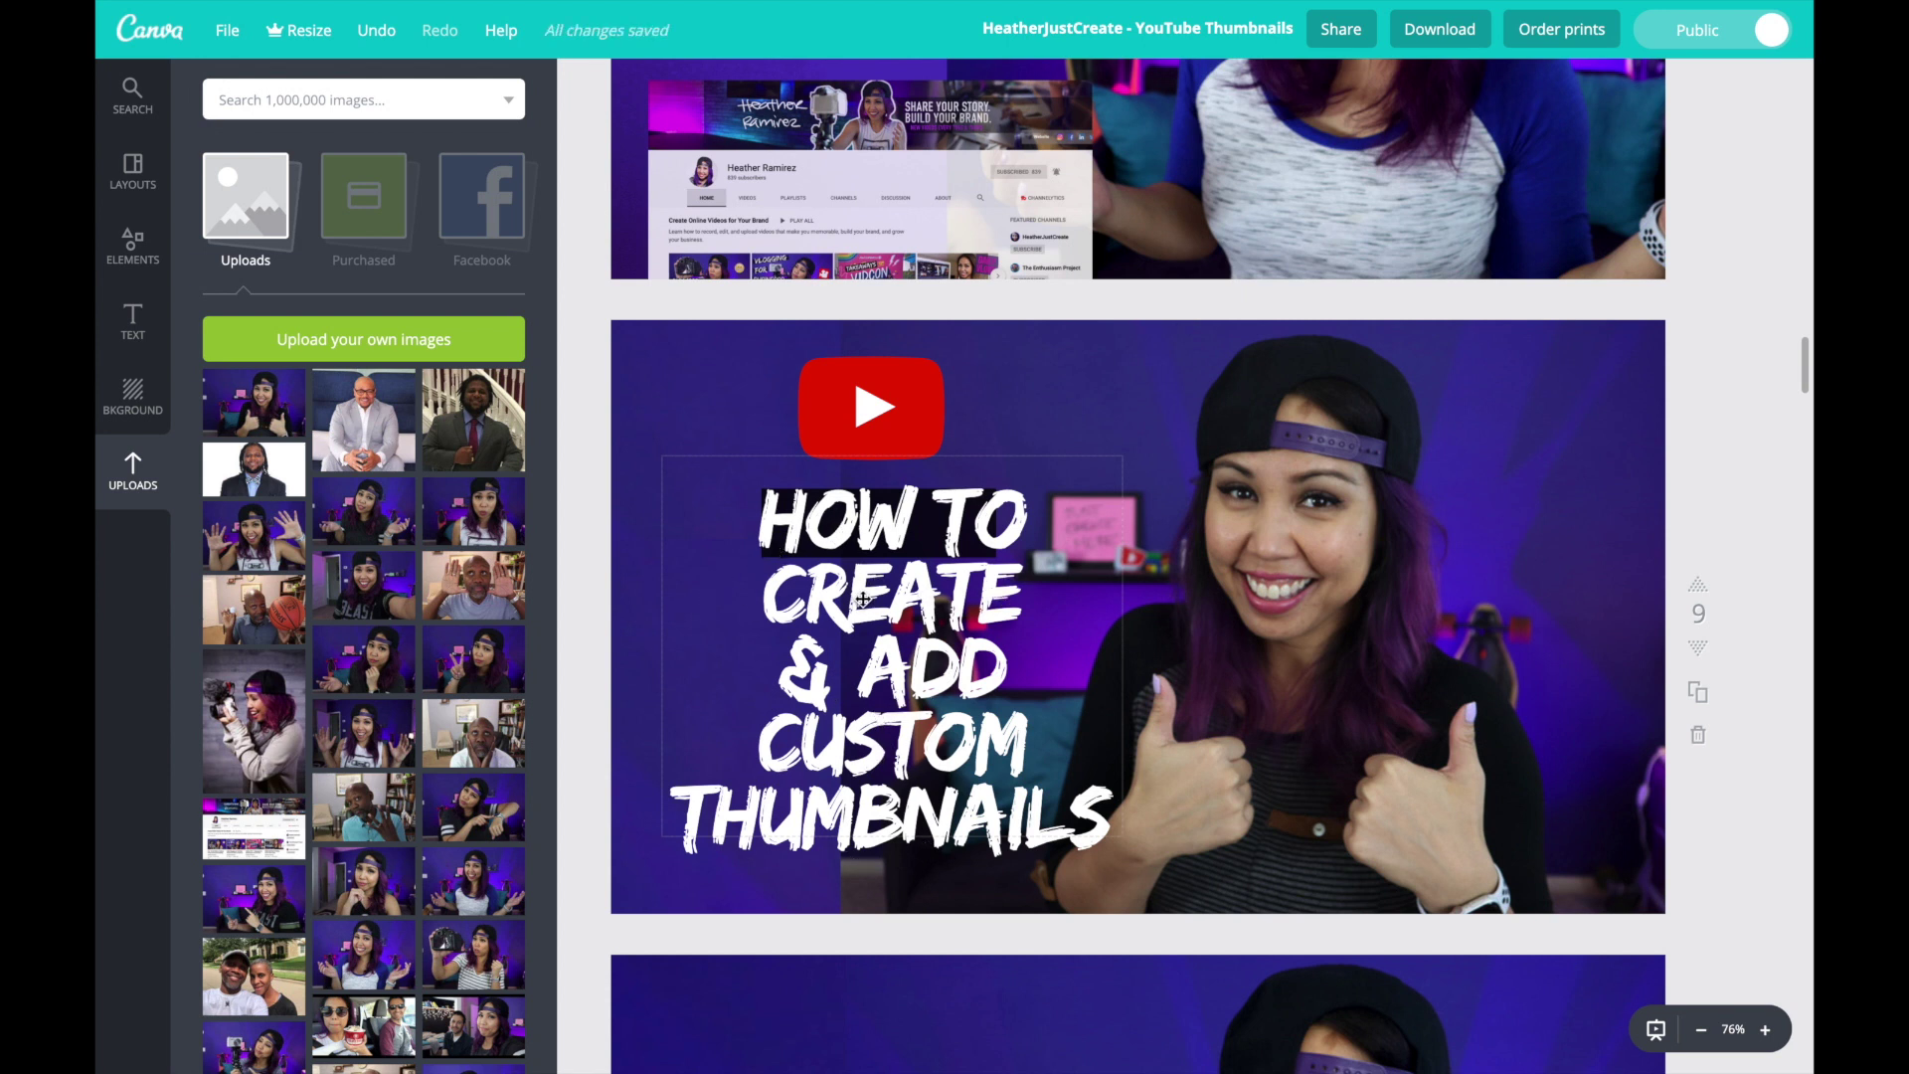
pyautogui.click(985, 727)
pyautogui.click(1645, 83)
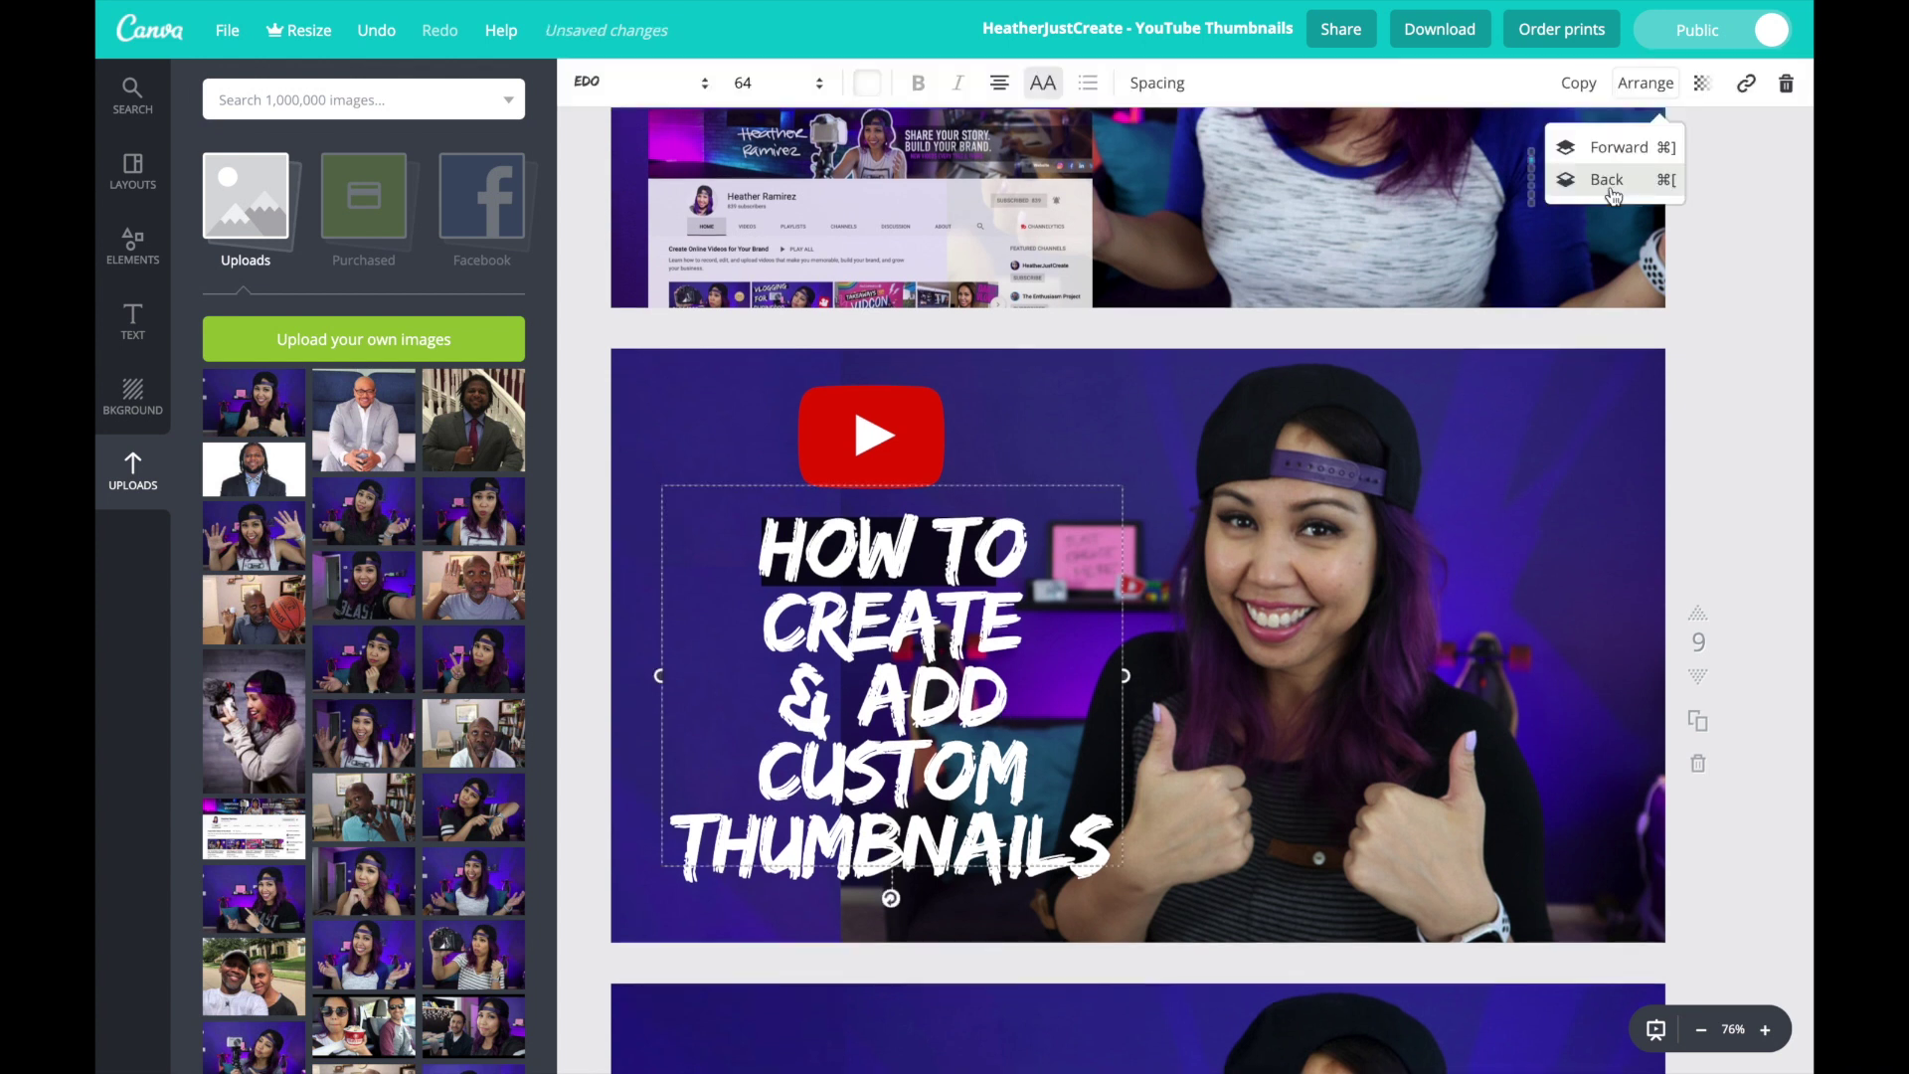
pyautogui.click(1607, 179)
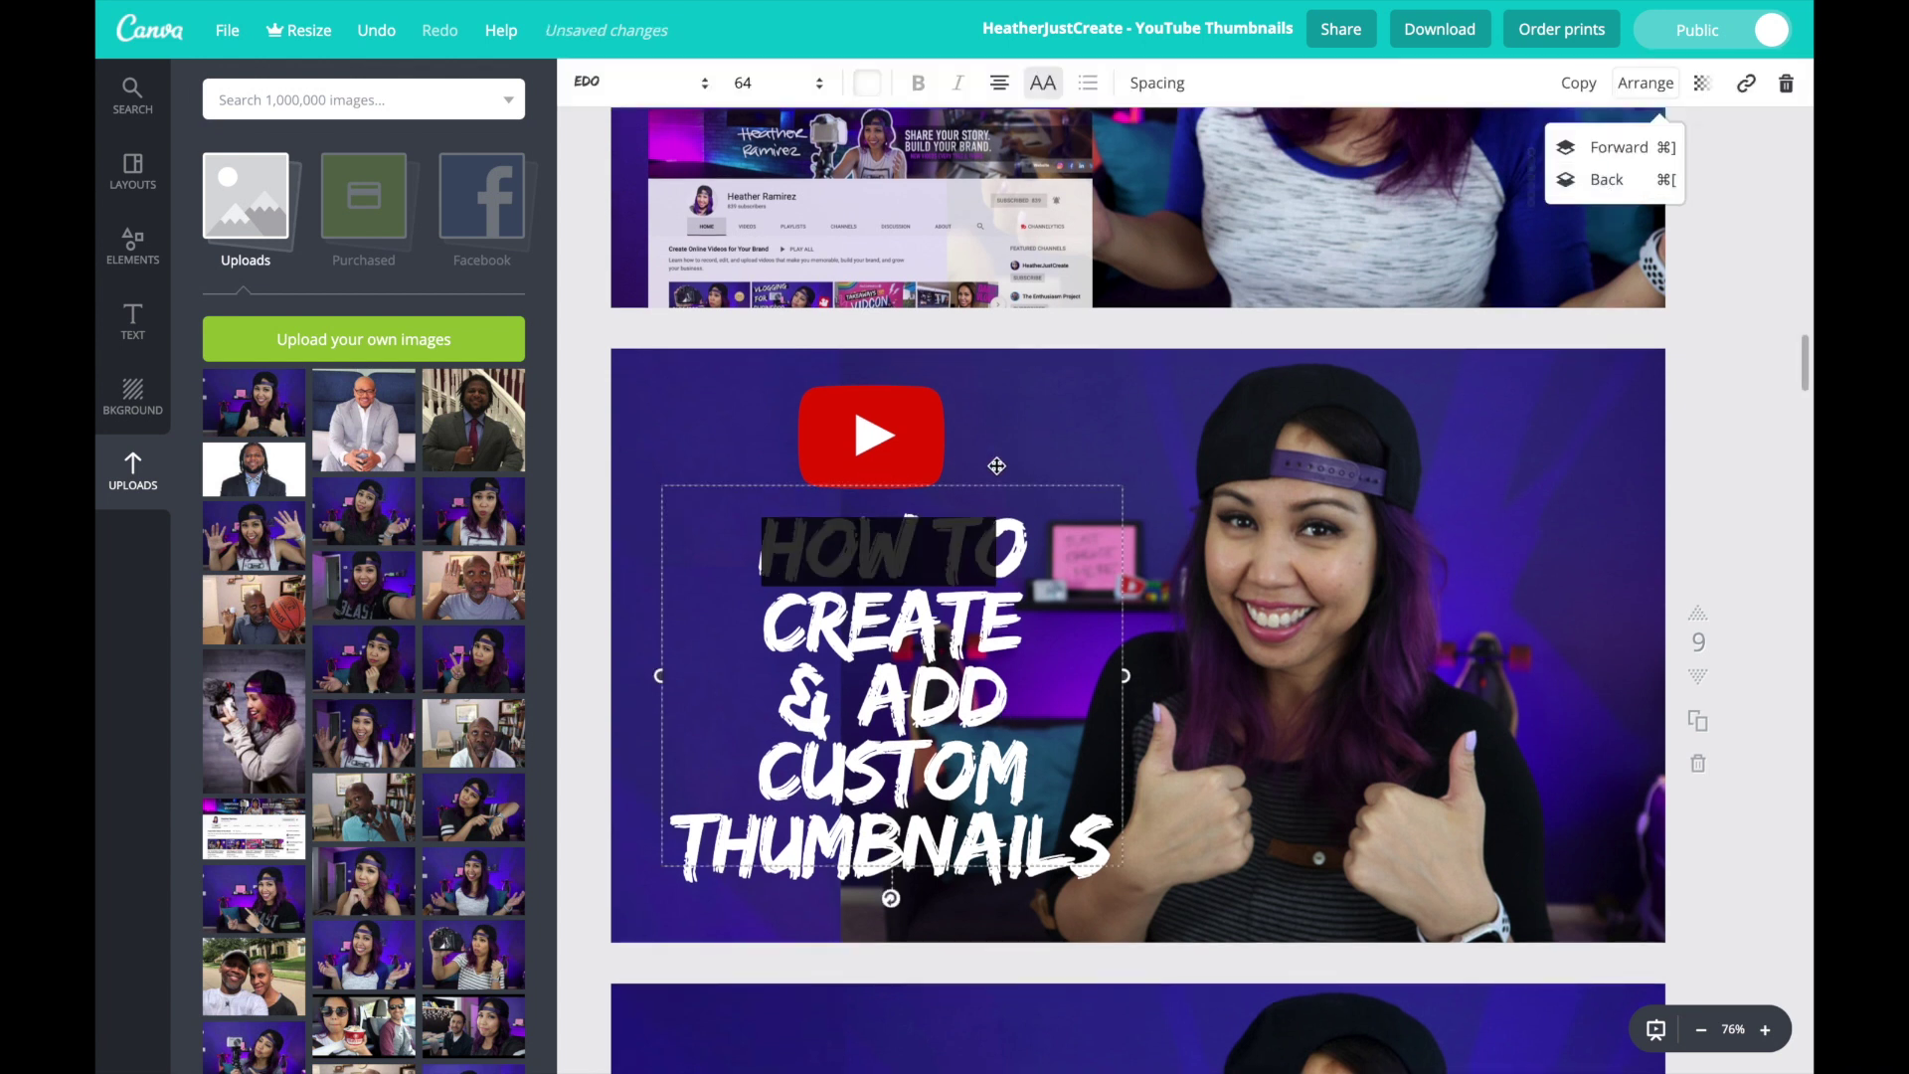
pyautogui.click(613, 567)
# Shift the dark bar under HOW TO, send it behind the text, and move down to page 10
pyautogui.moveTo(959, 546); pyautogui.dragTo(1059, 546)
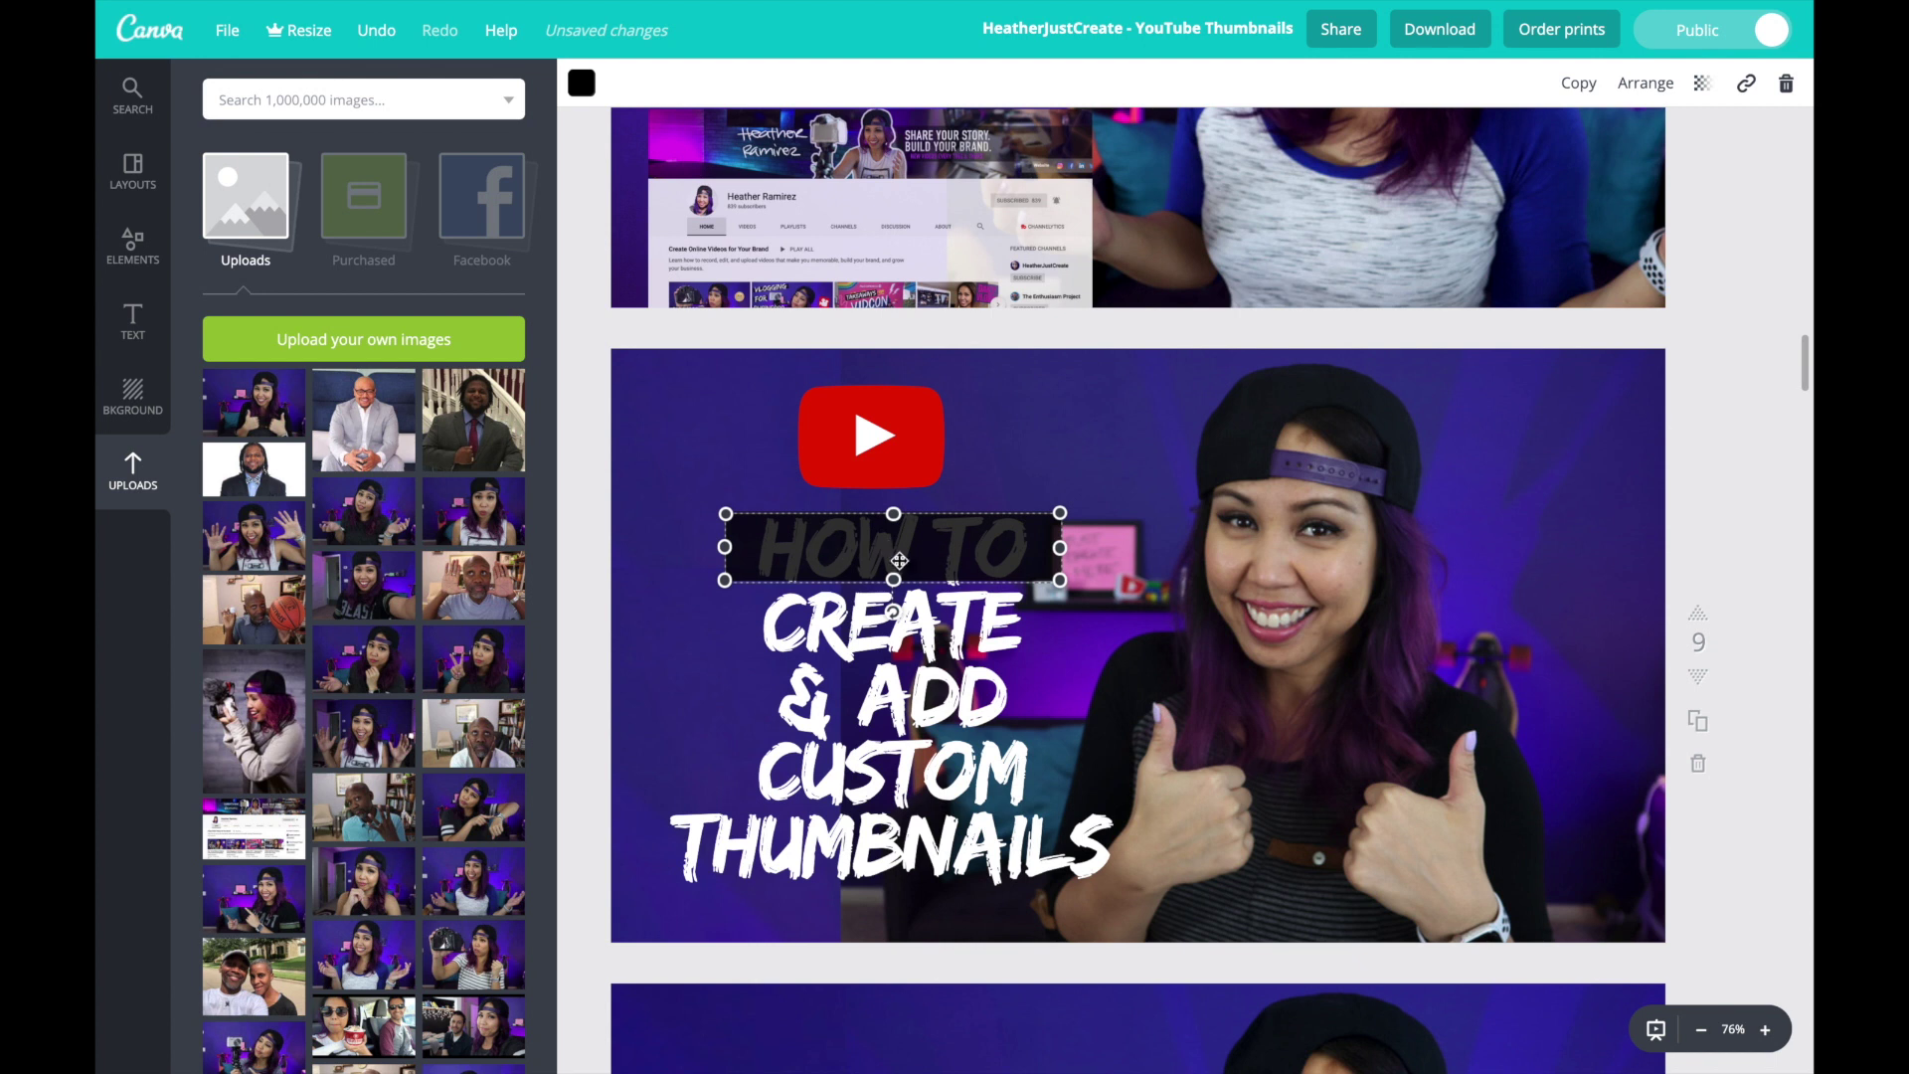
pyautogui.click(1646, 83)
pyautogui.click(1607, 179)
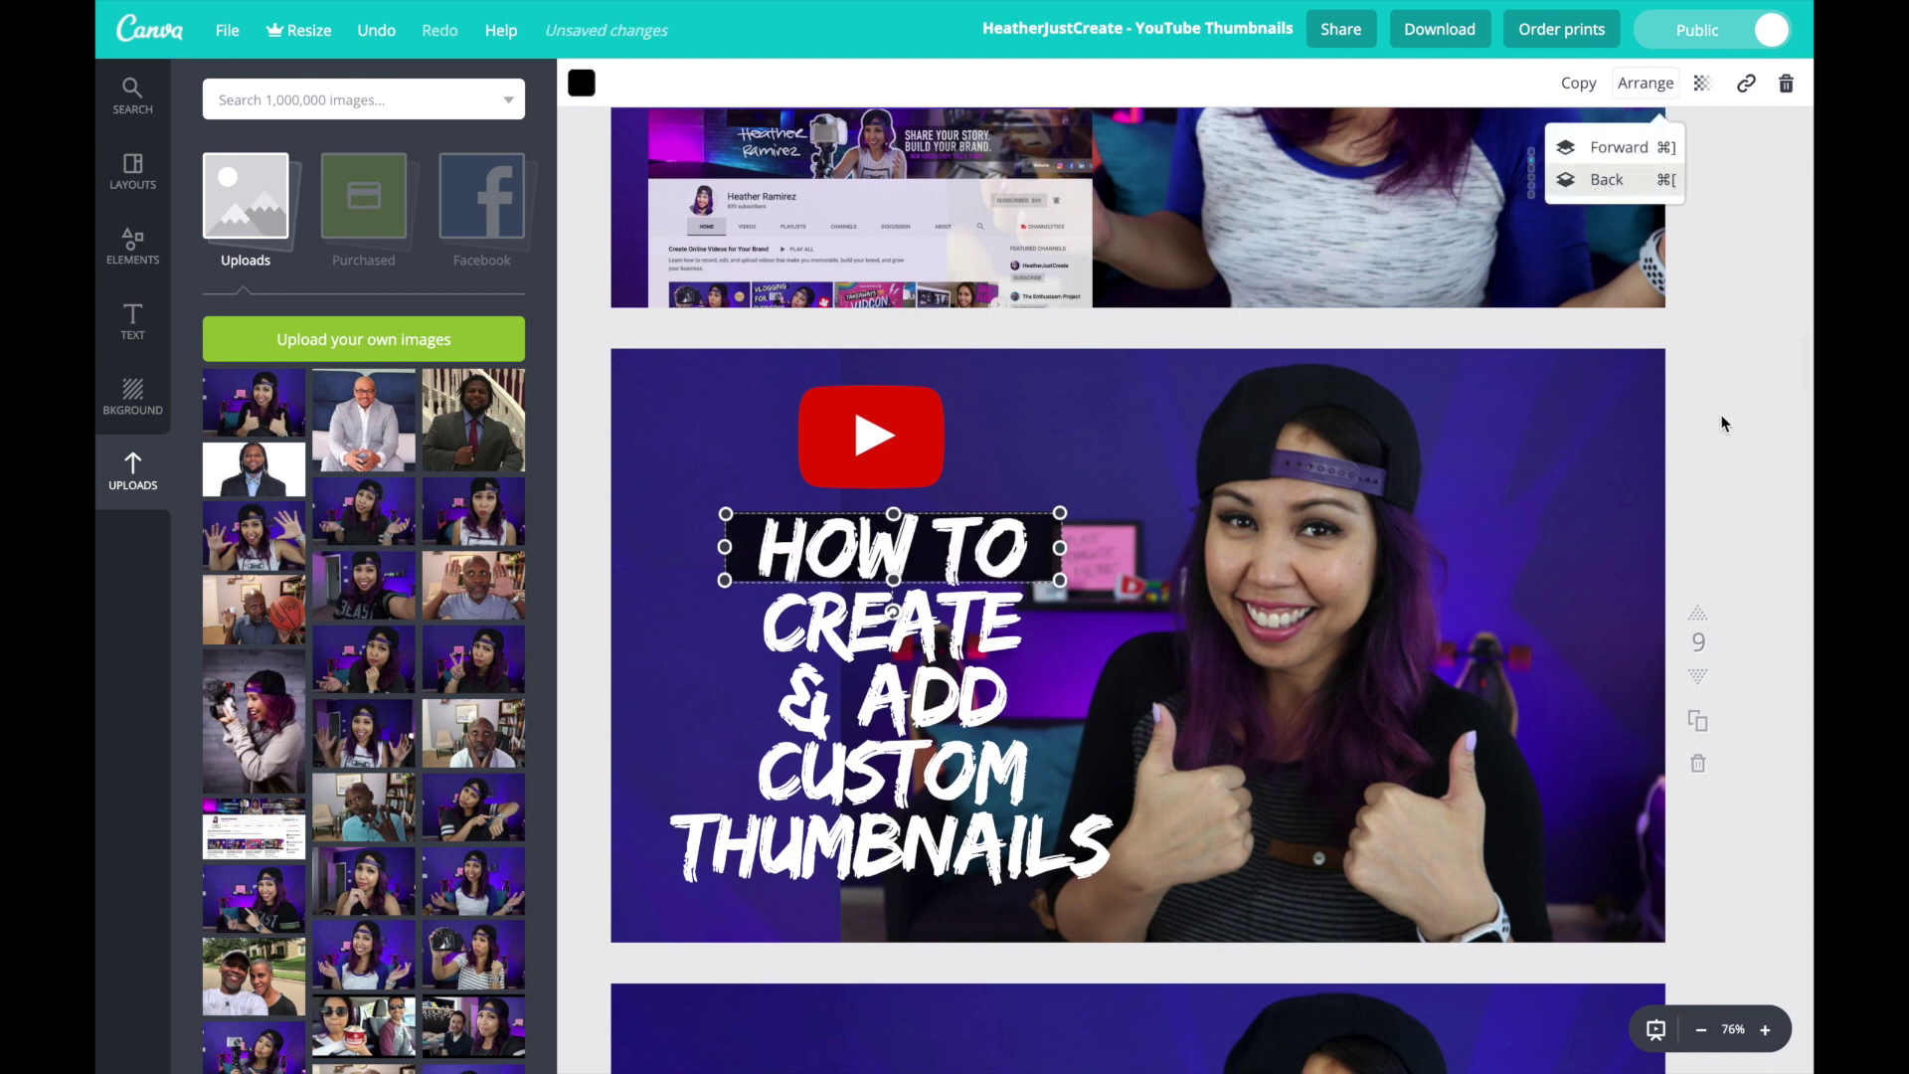
pyautogui.click(1732, 521)
pyautogui.scroll(-2, 980, 806)
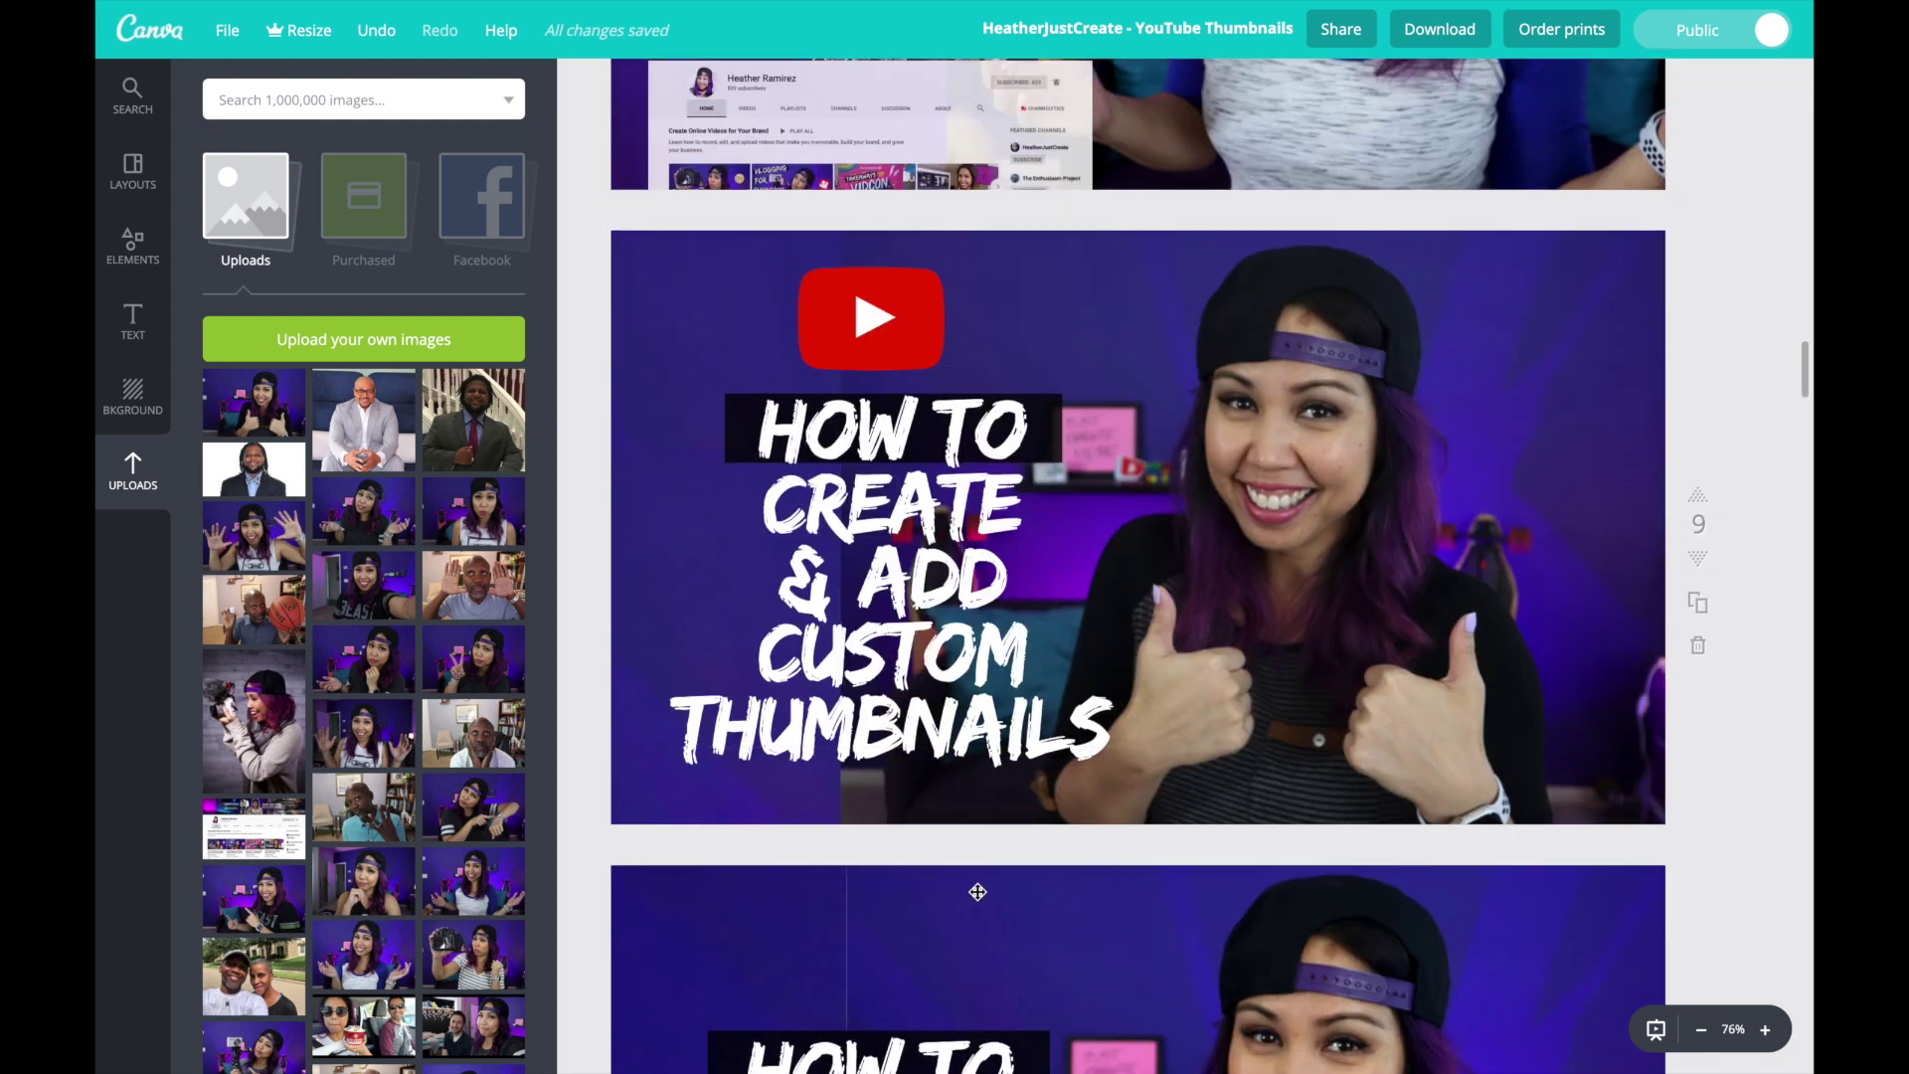
pyautogui.scroll(-4, 972, 895)
pyautogui.scroll(-5, 968, 902)
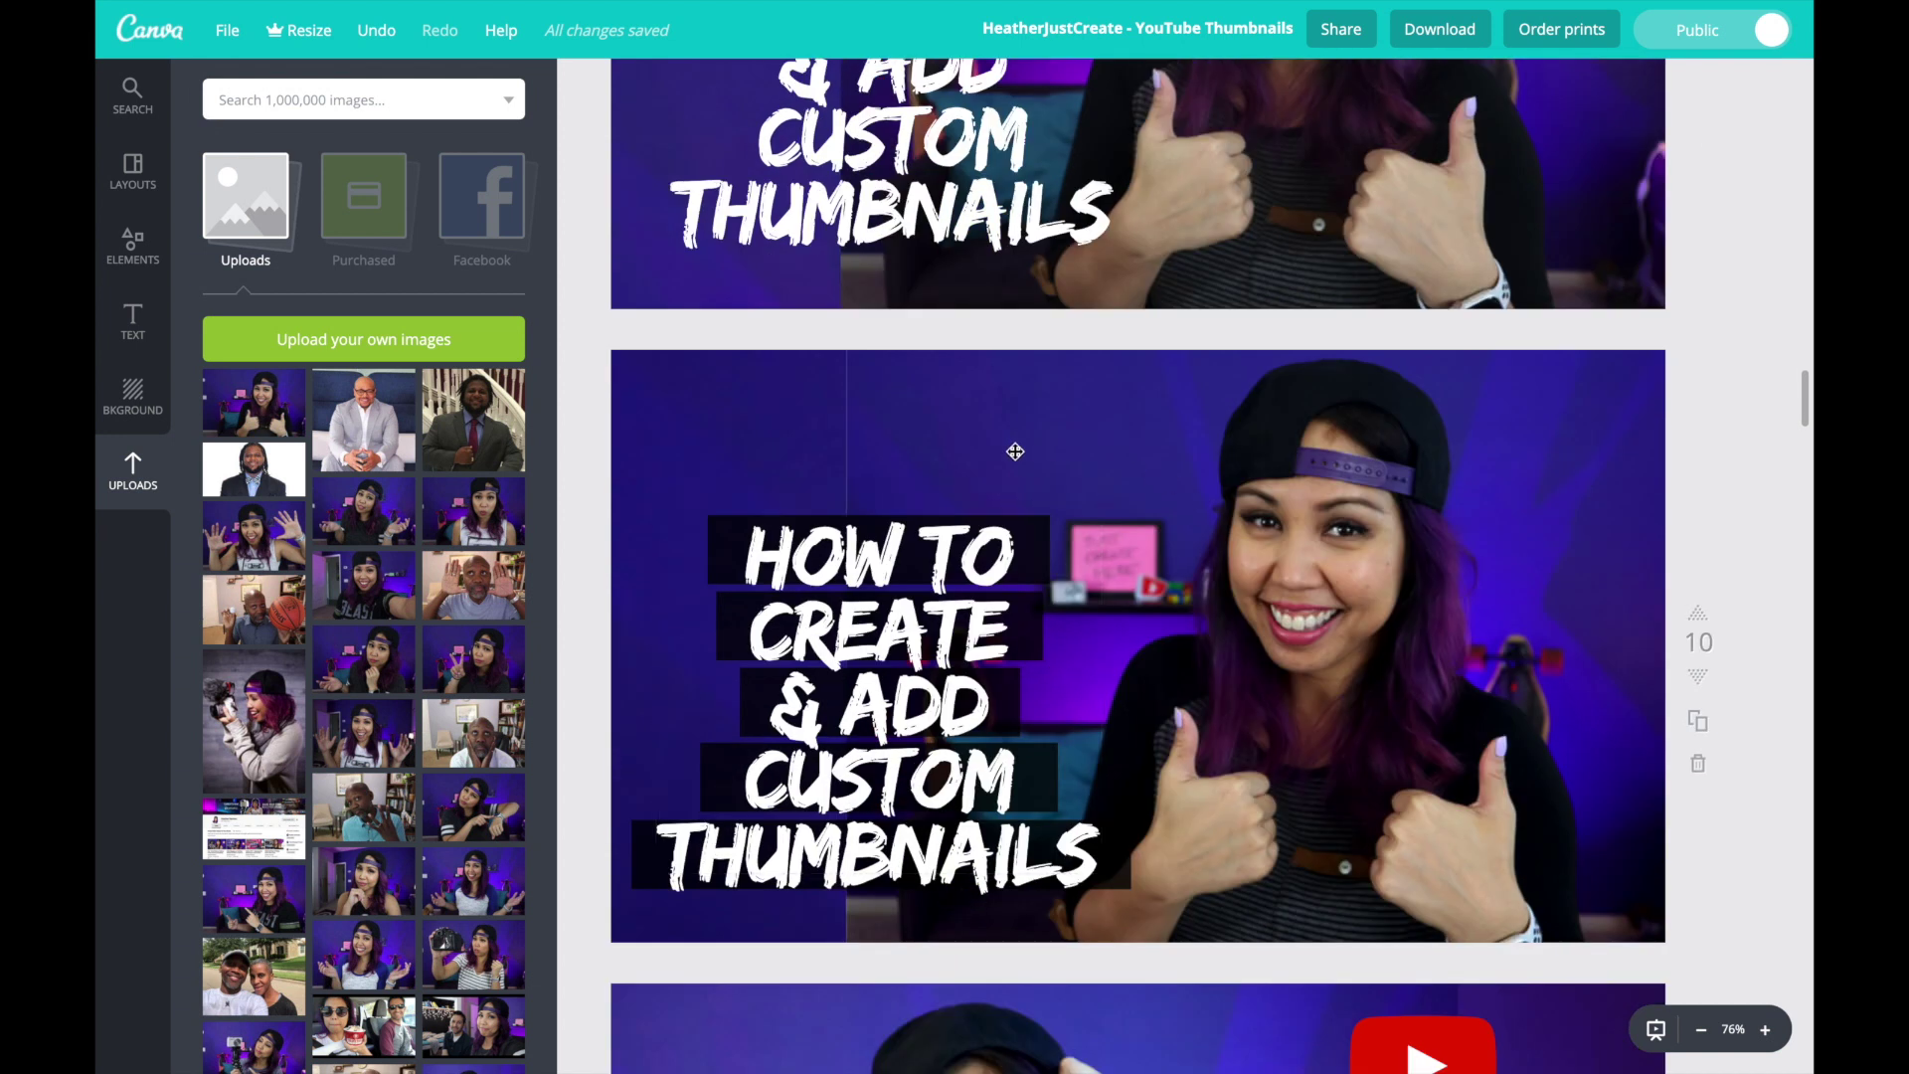
pyautogui.scroll(-1, 1173, 517)
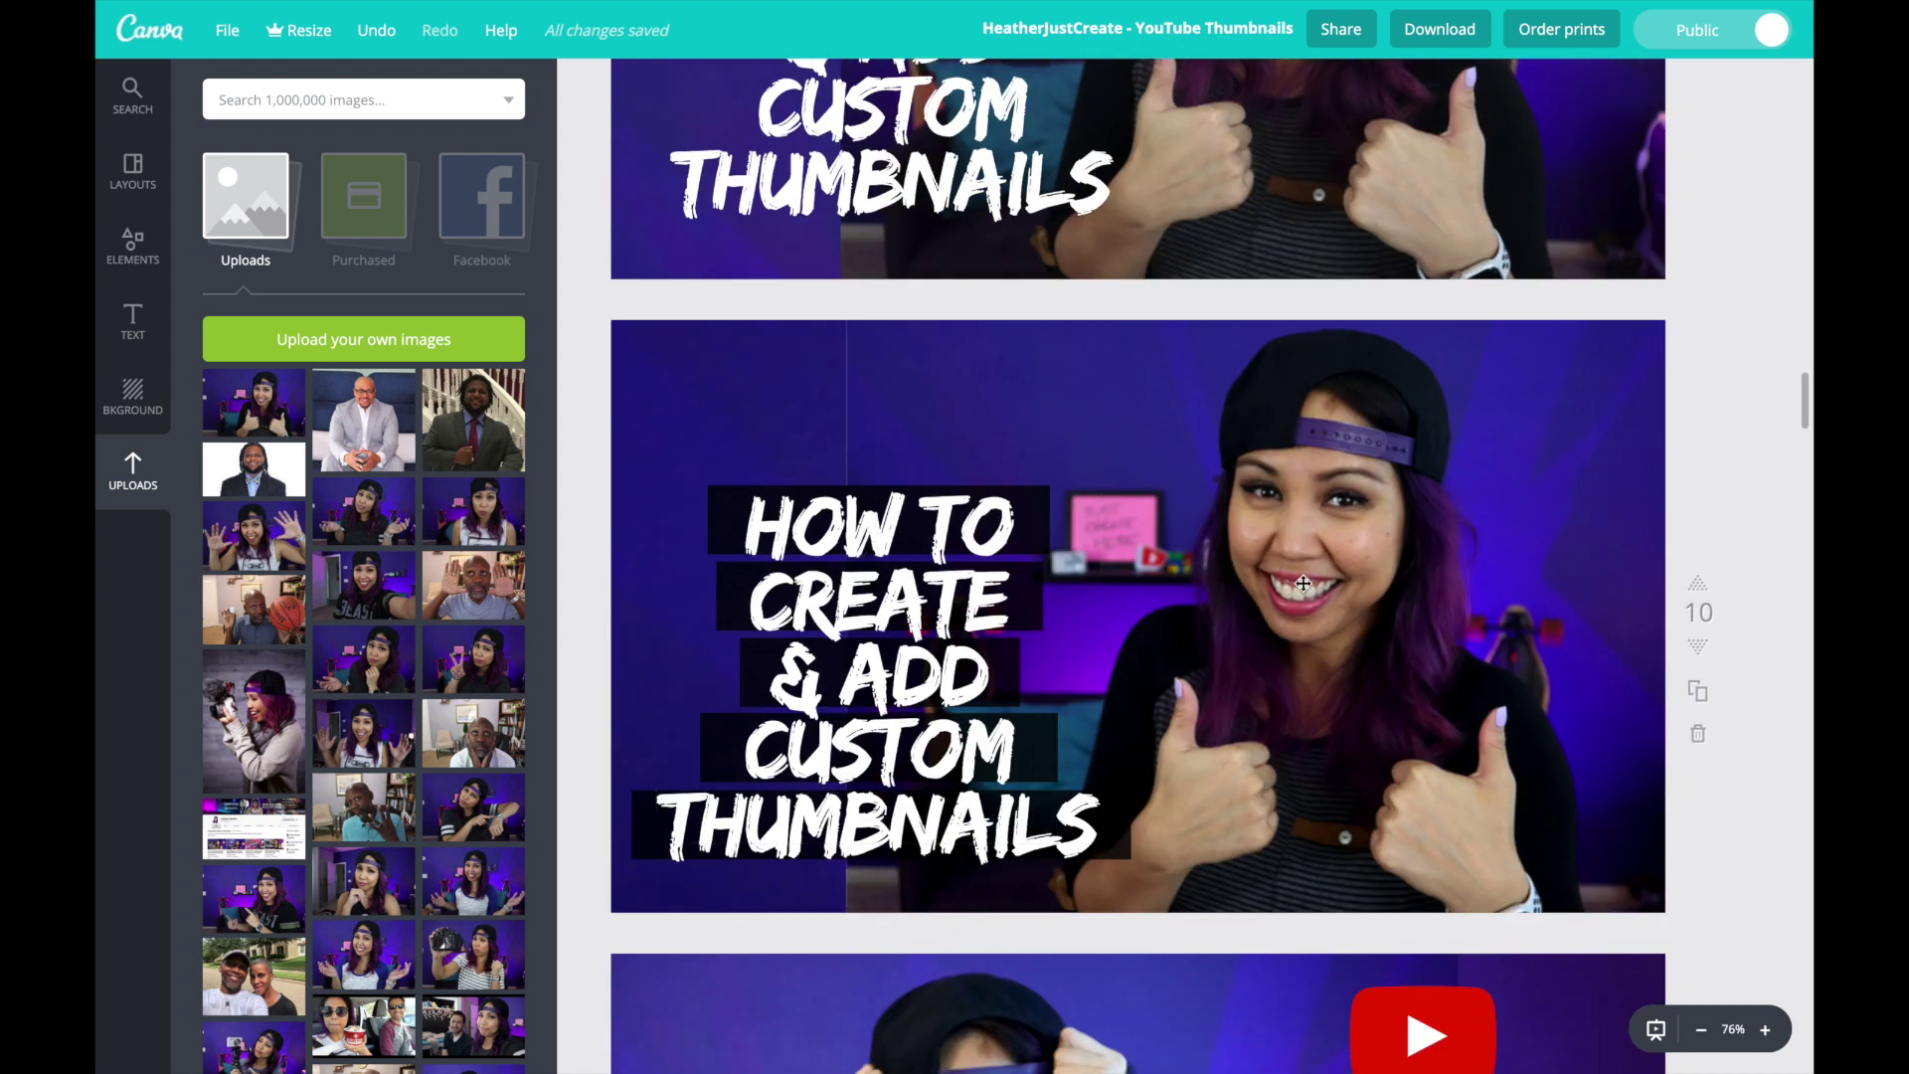
# Search the design elements for 'canva' graphics
pyautogui.scroll(-1, 1325, 616)
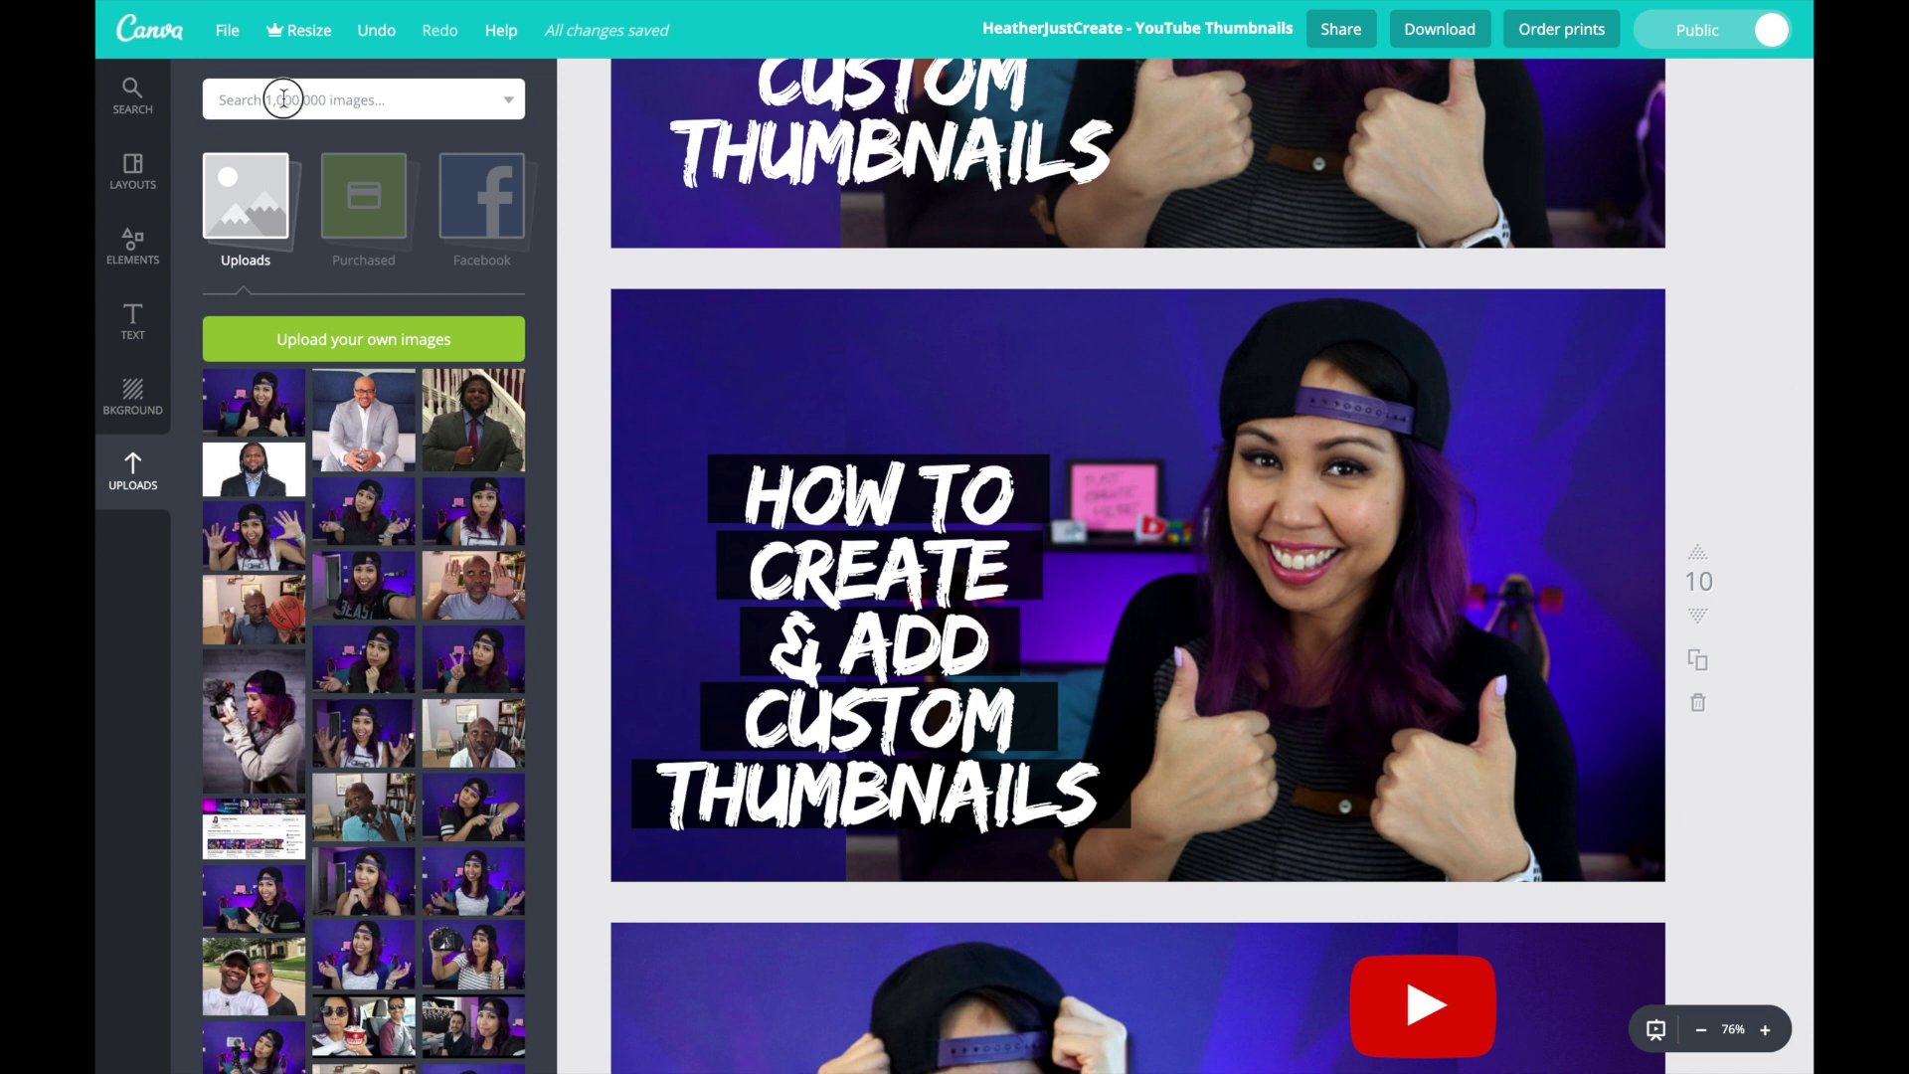
pyautogui.click(283, 99)
pyautogui.write('canva')
pyautogui.press('Return')
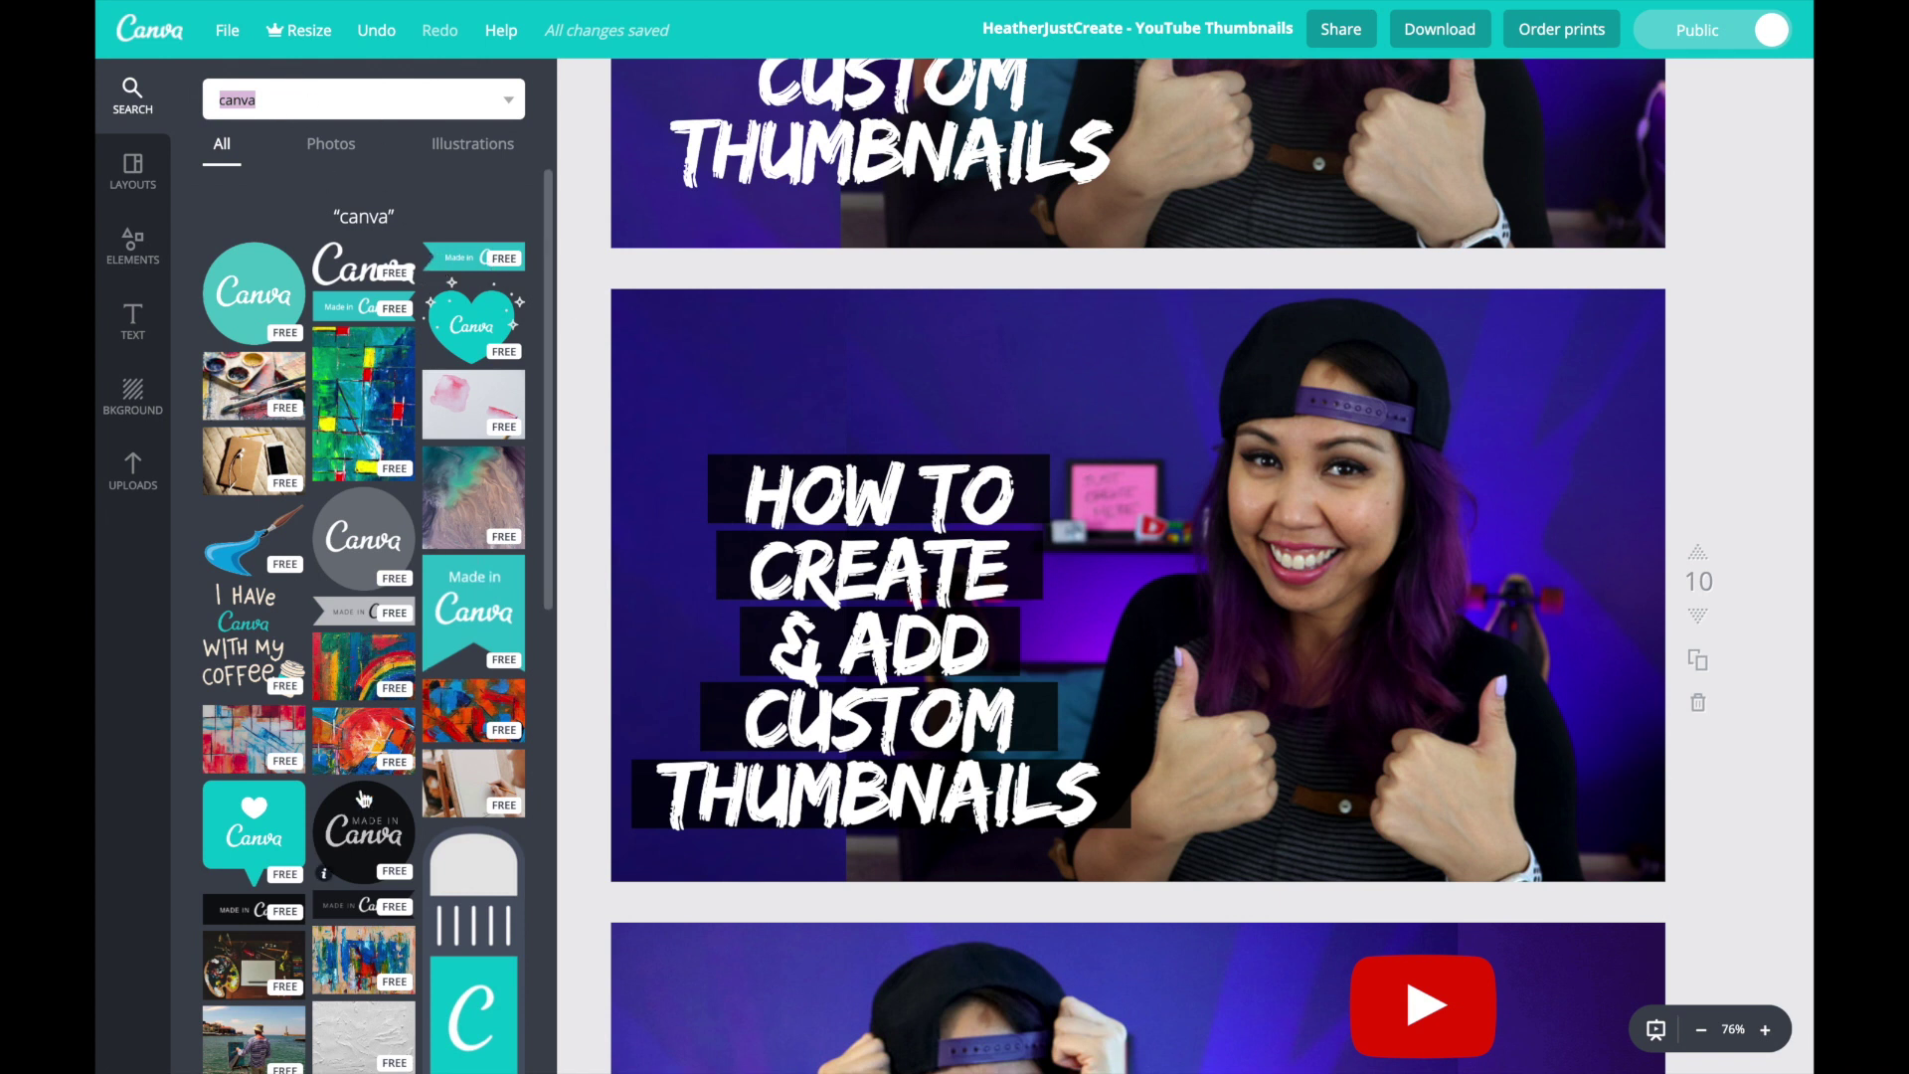
# Try placing the Made in Canva banner on the thumbnail, then delete it again
pyautogui.scroll(-1, 364, 799)
pyautogui.click(702, 270)
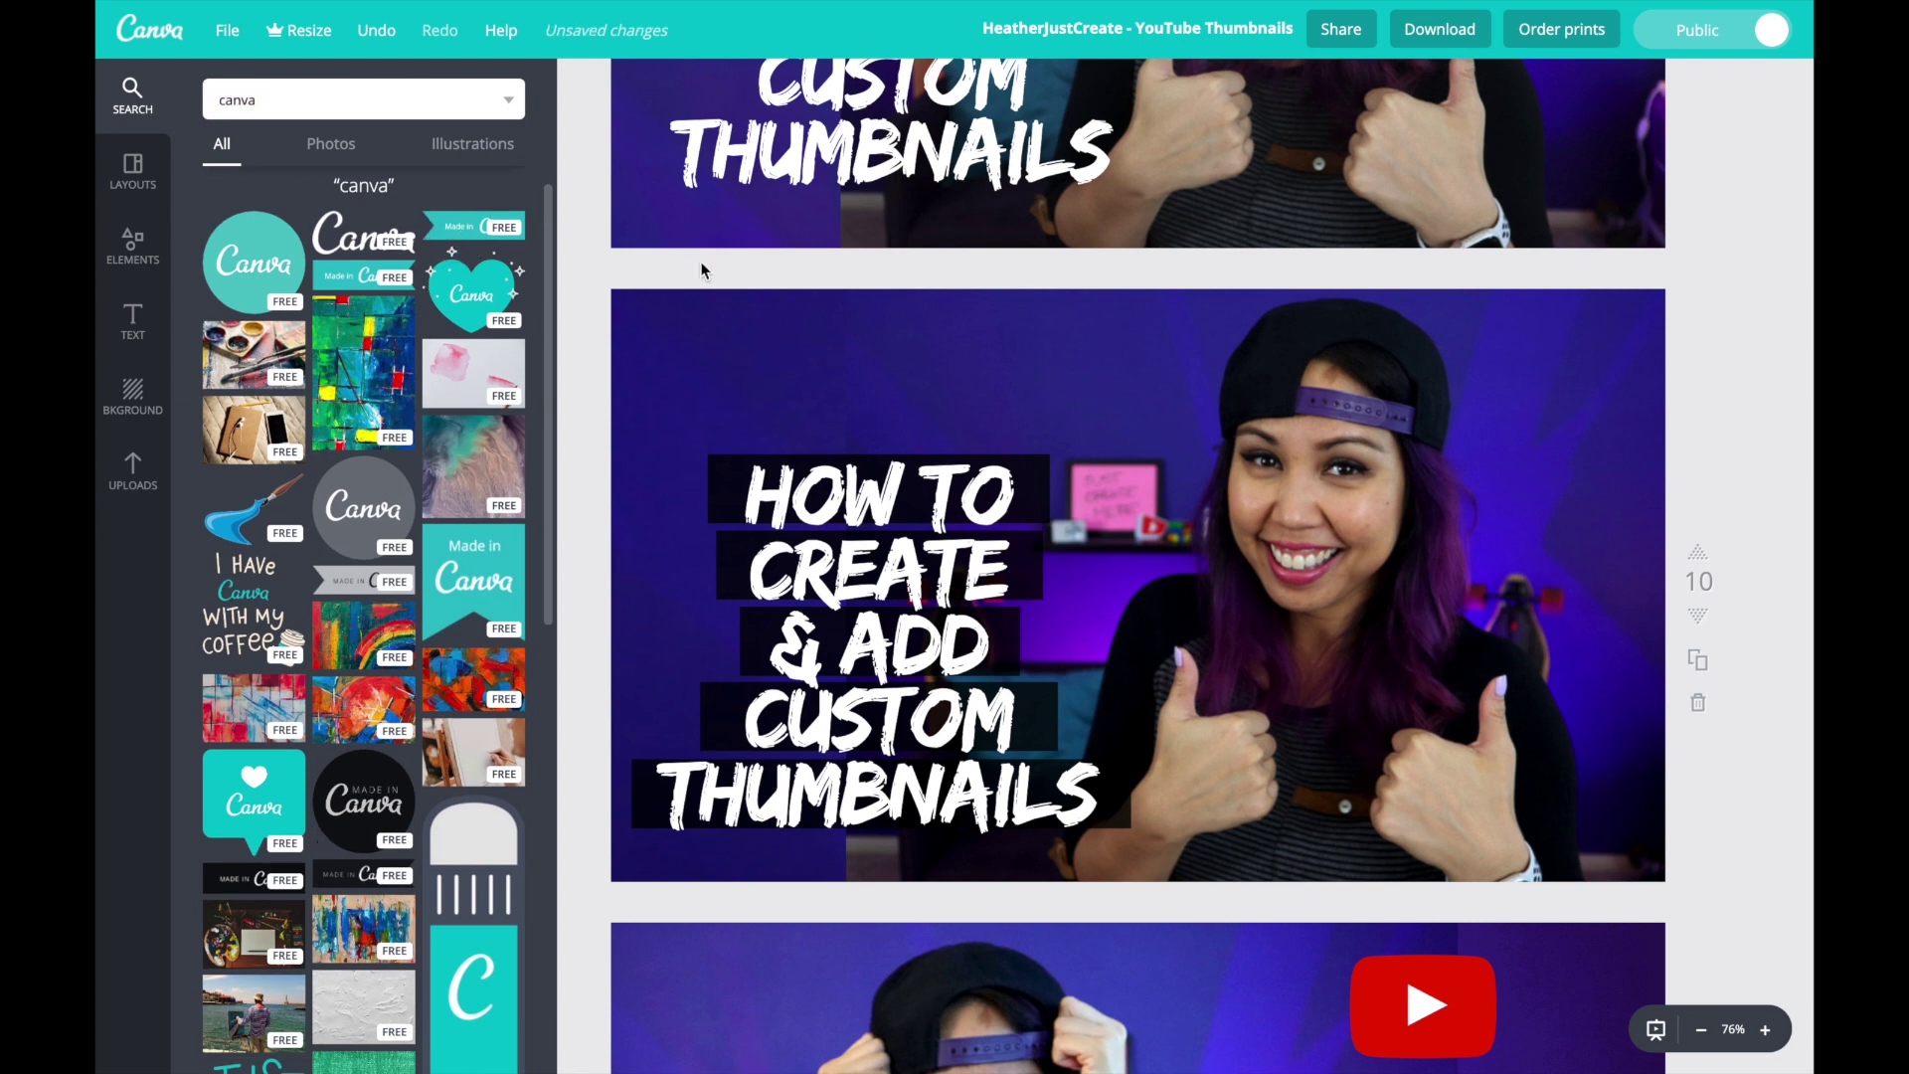
pyautogui.moveTo(1103, 570); pyautogui.dragTo(1005, 368)
pyautogui.press('Delete')
pyautogui.moveTo(490, 555); pyautogui.dragTo(782, 350)
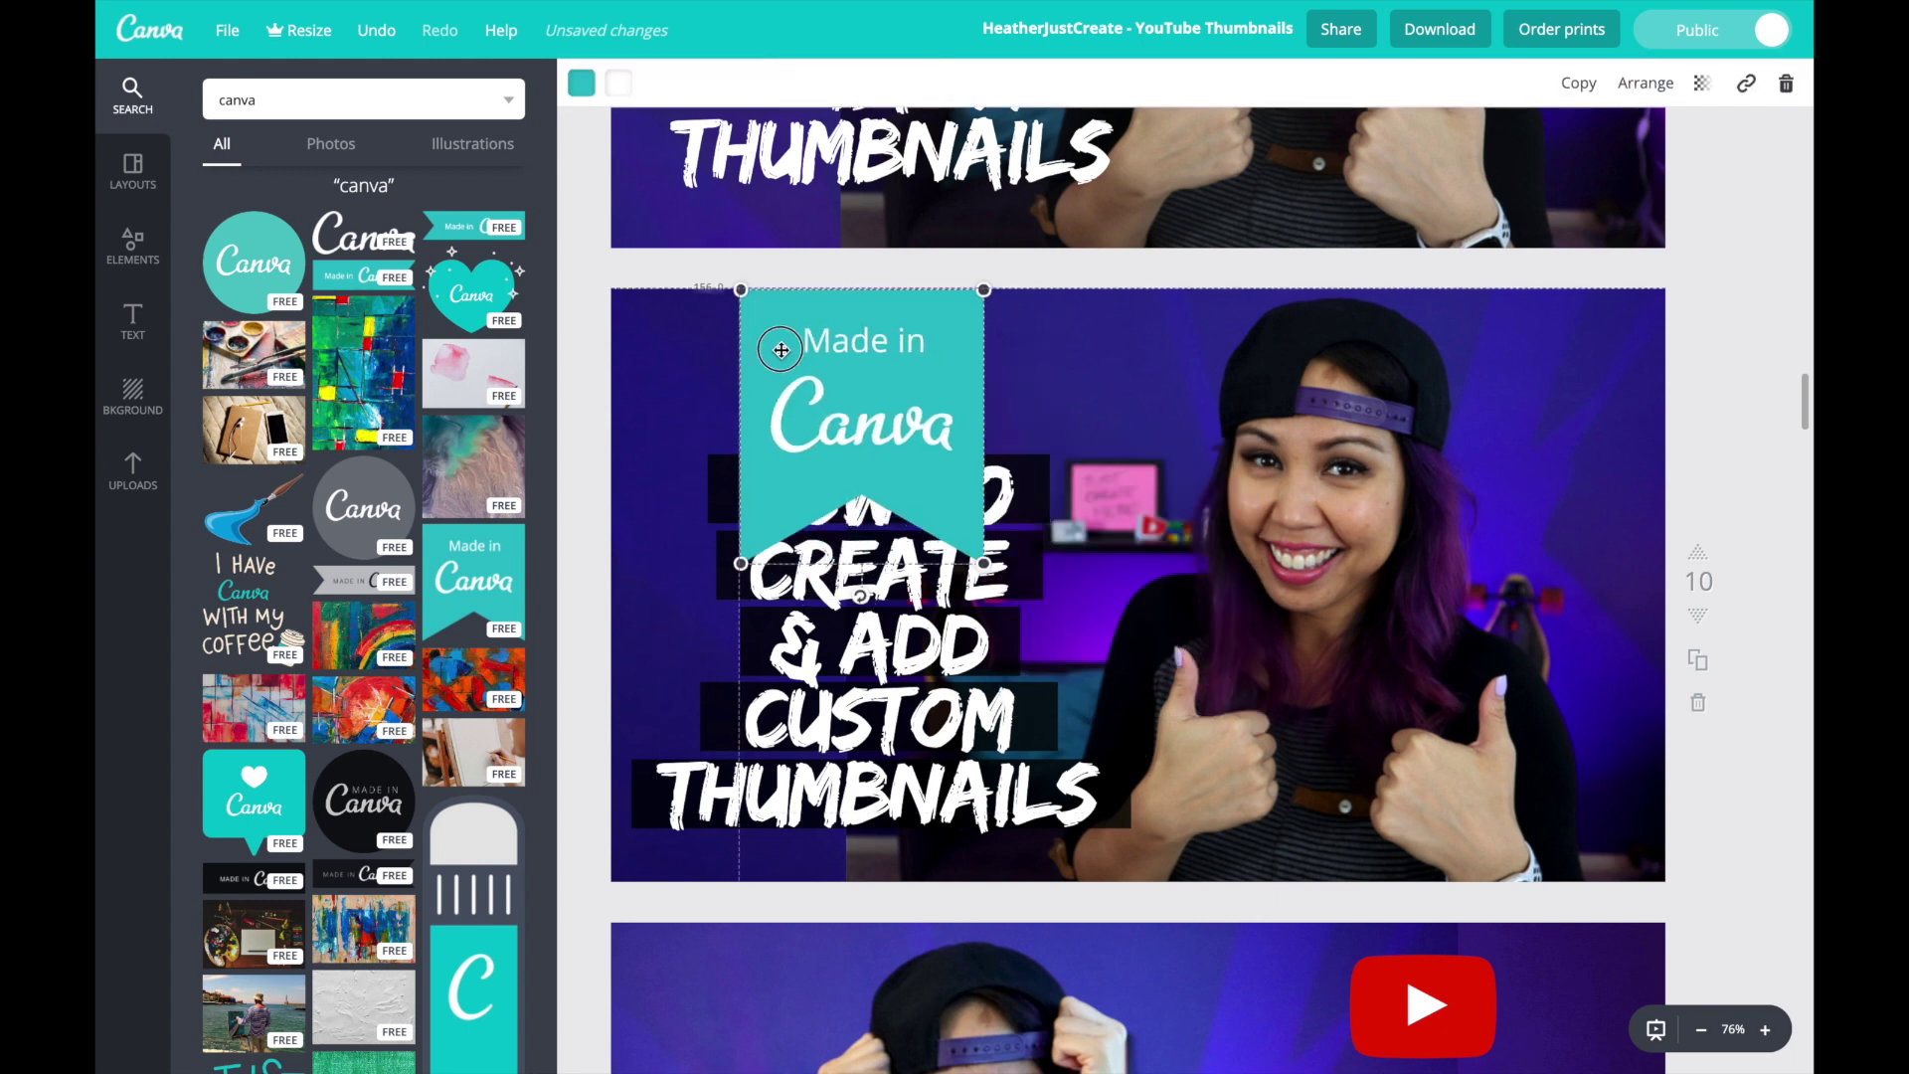
pyautogui.press('Delete')
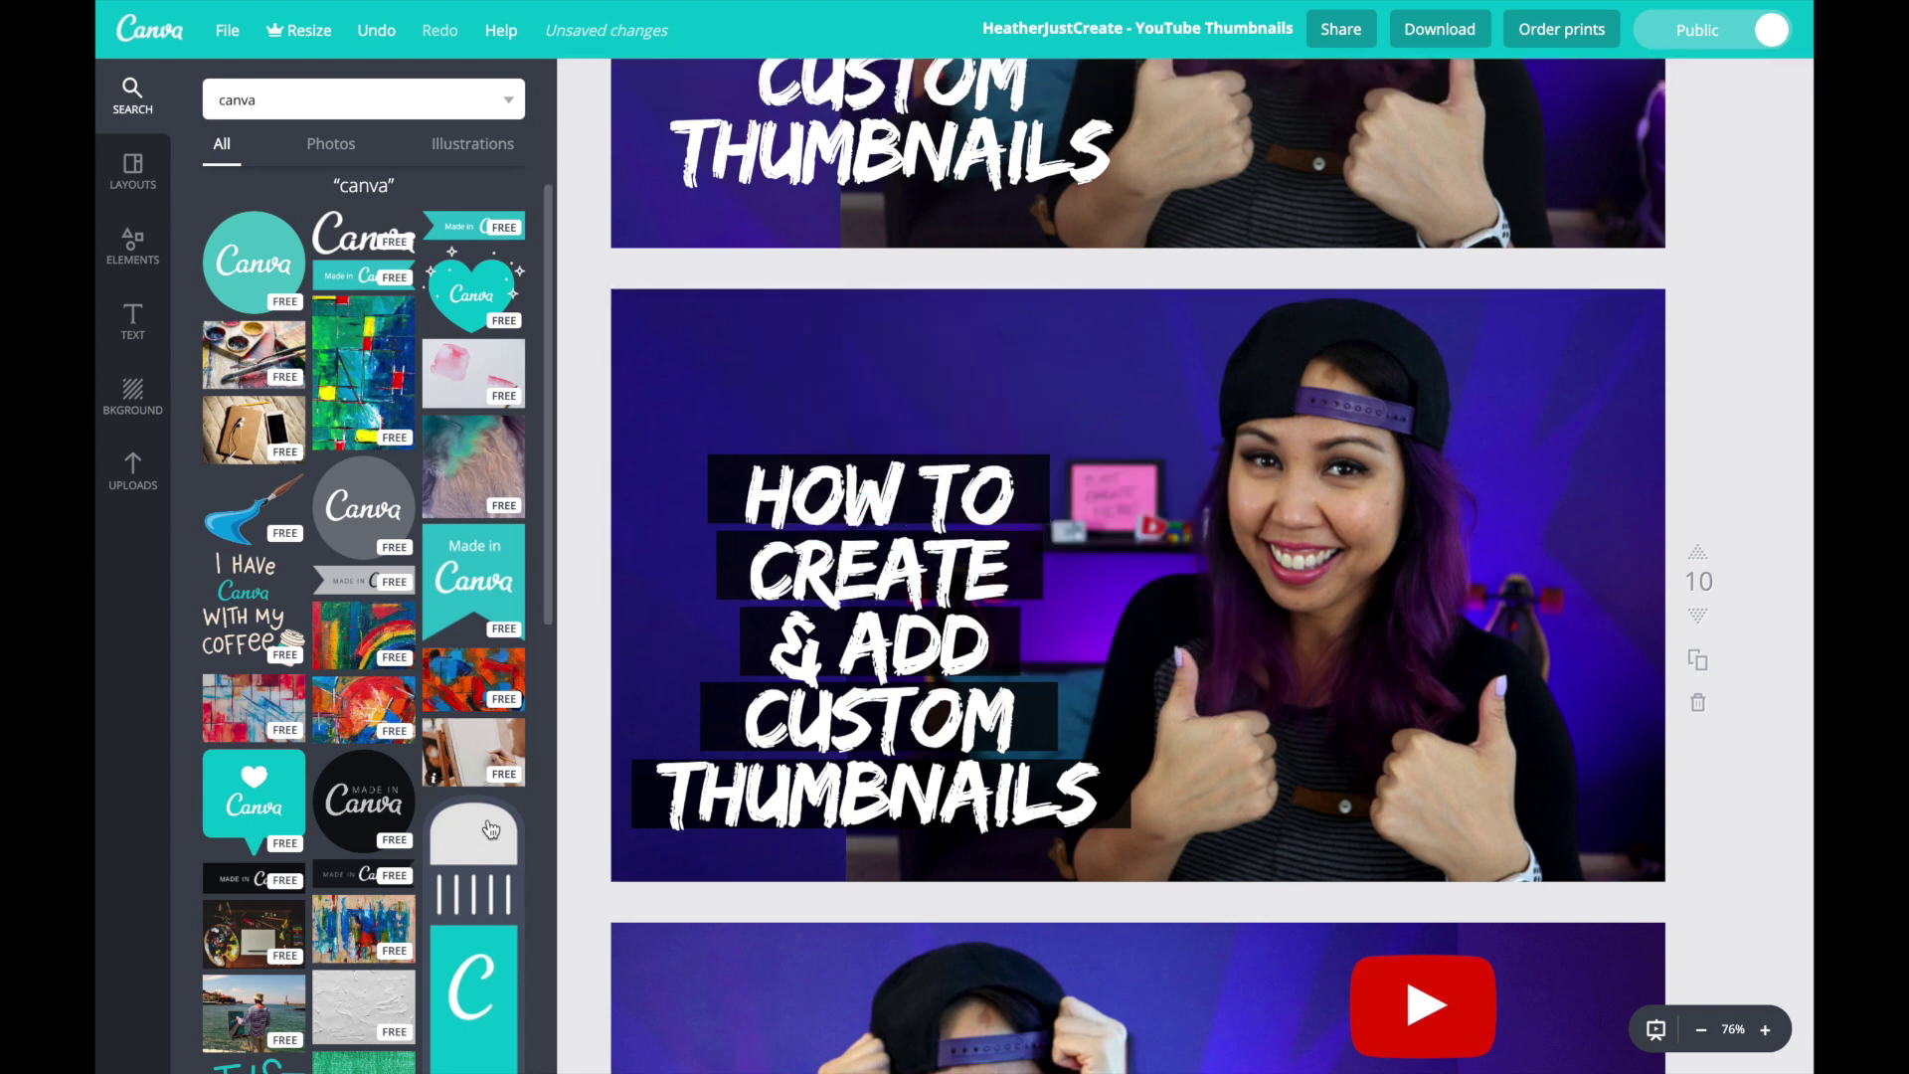
pyautogui.scroll(-2, 465, 863)
pyautogui.scroll(-7, 464, 863)
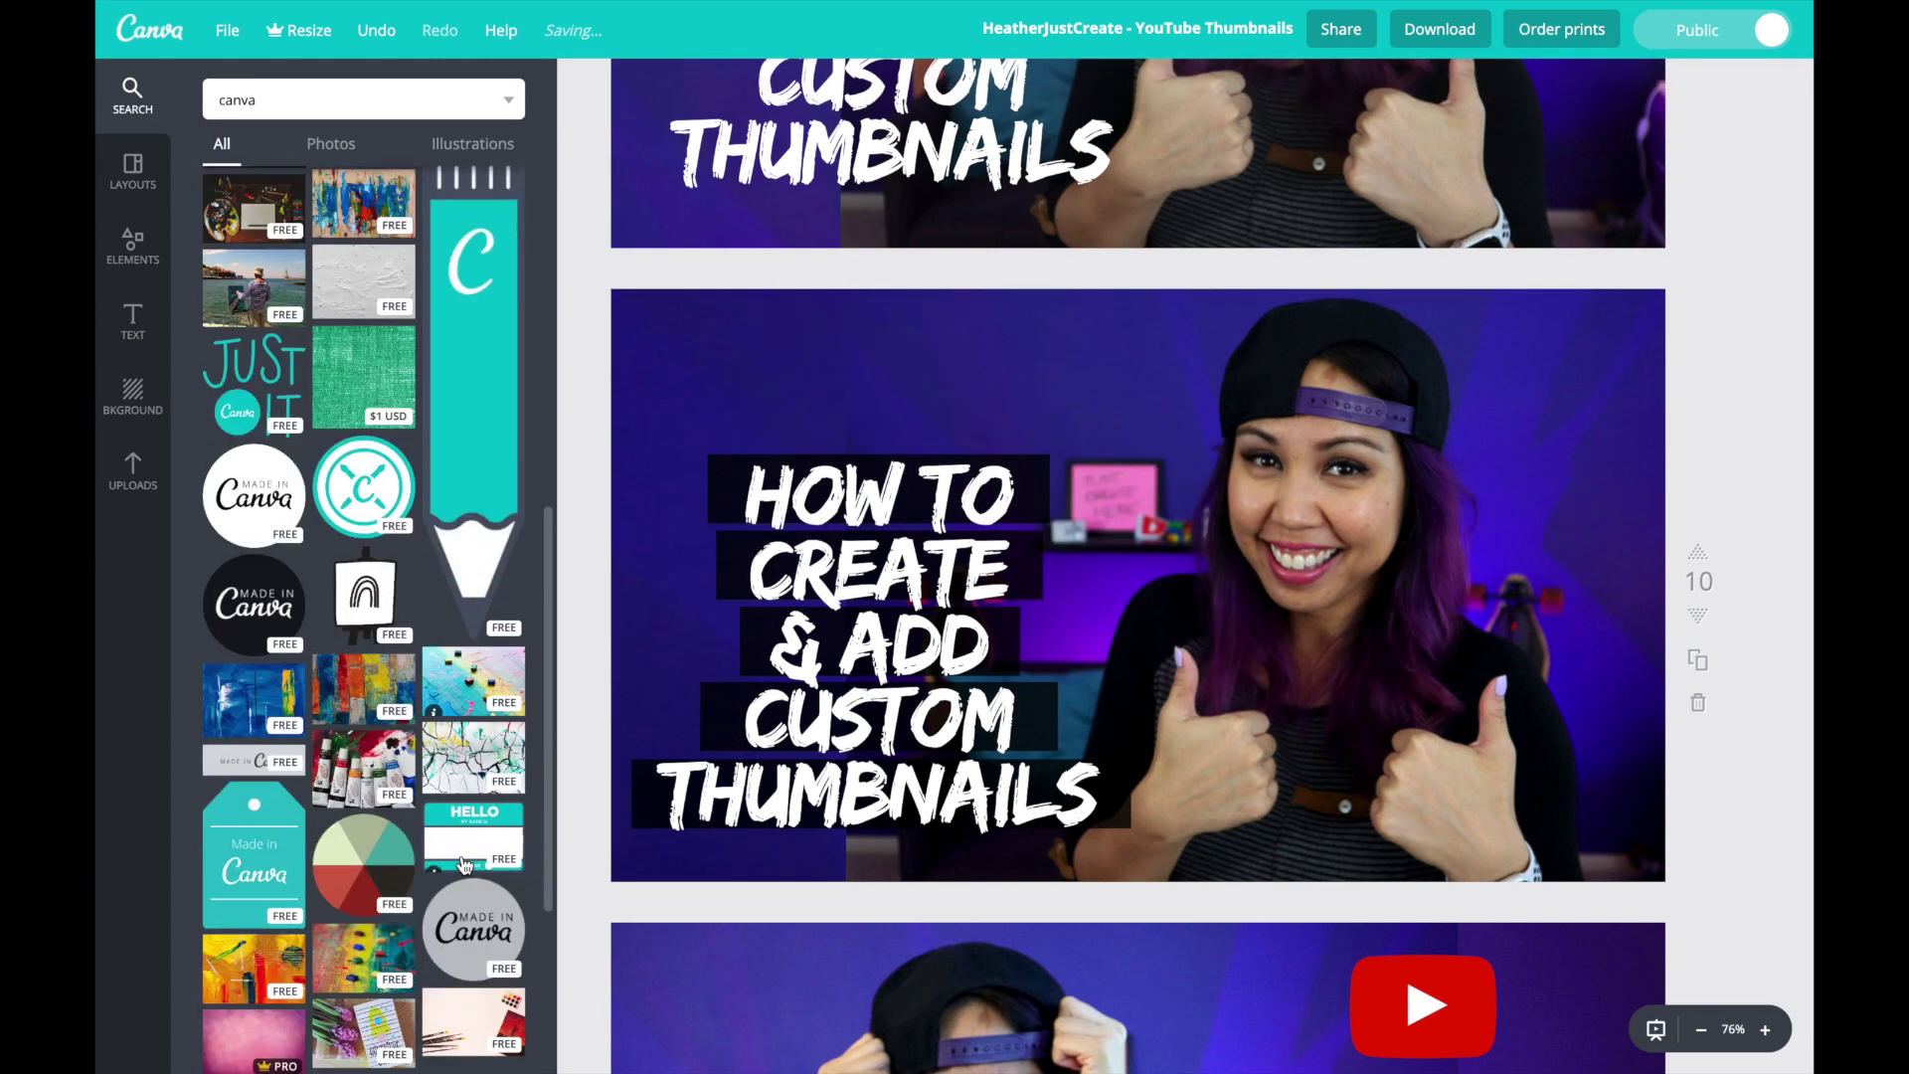
pyautogui.scroll(8, 464, 863)
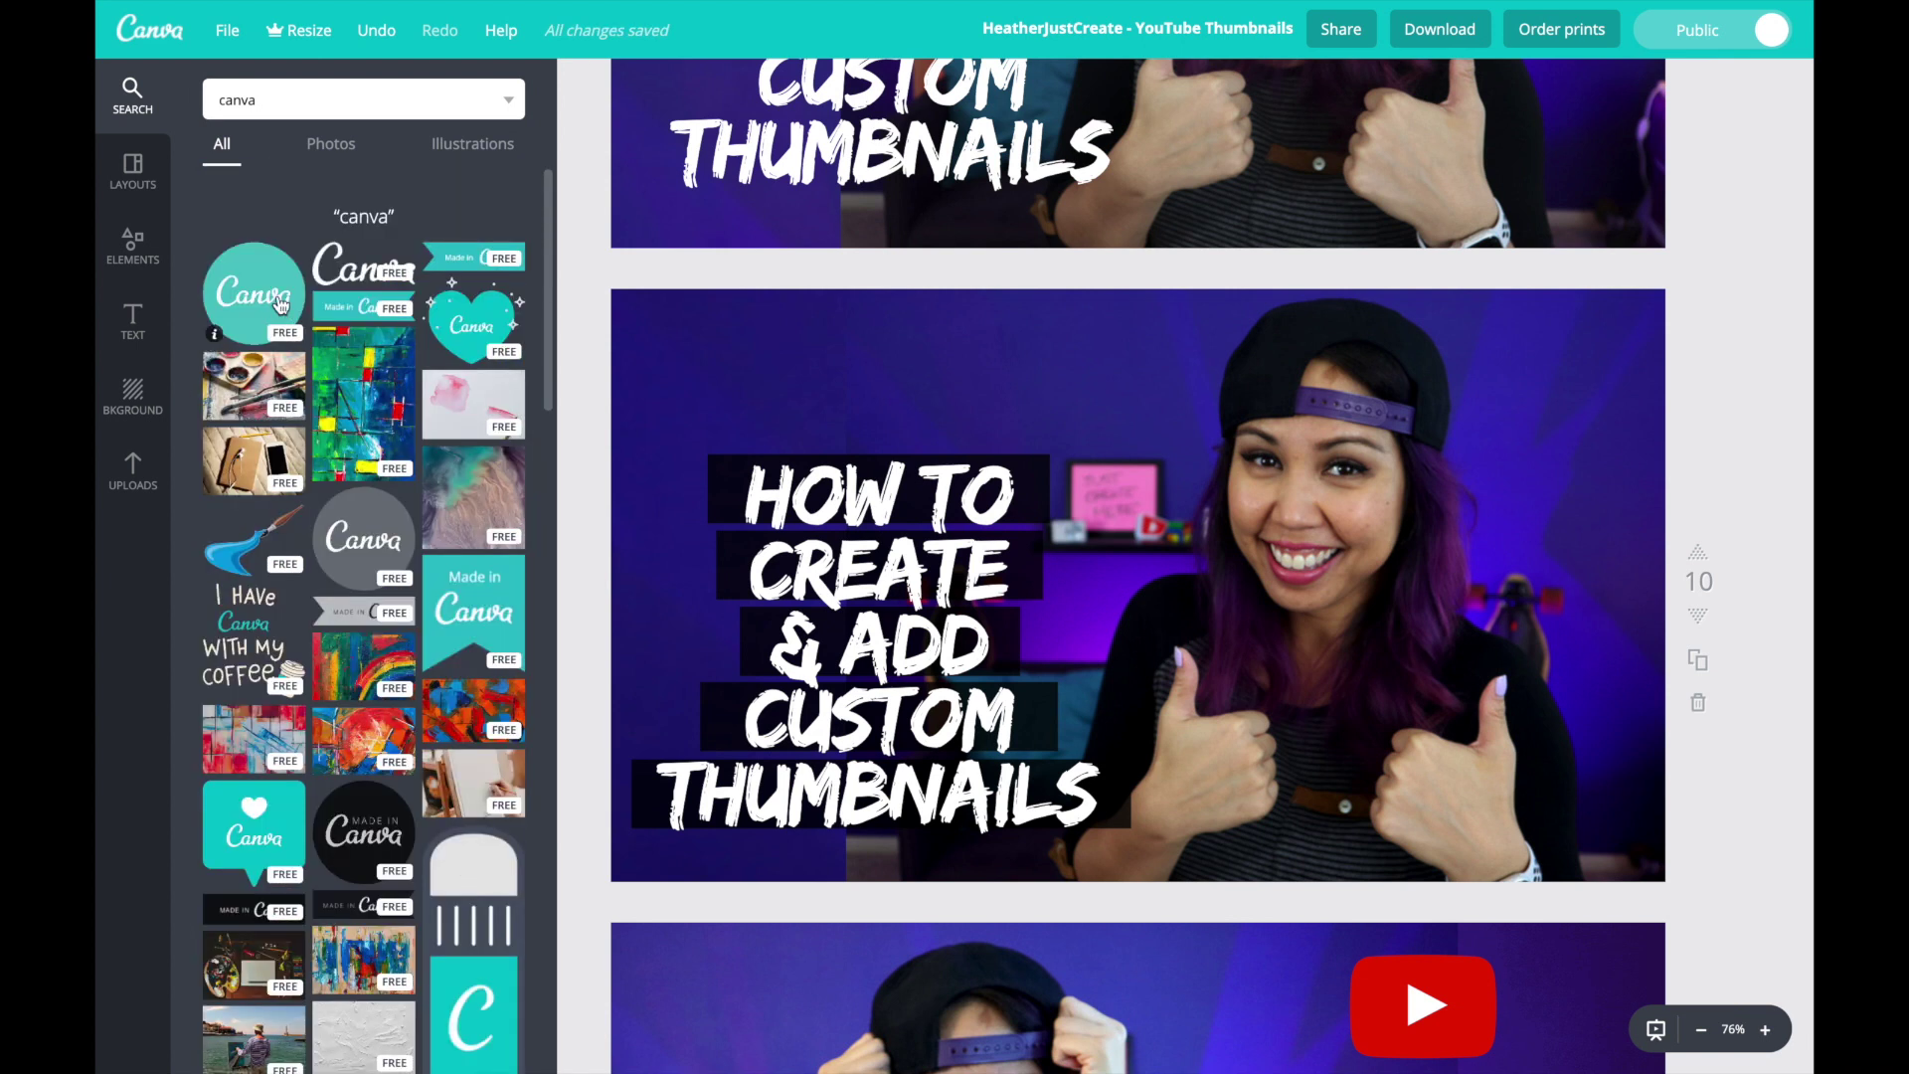
# Add the Made in Canva banner and size it into the thumbnail's top-left corner
pyautogui.click(338, 316)
pyautogui.moveTo(1047, 612); pyautogui.dragTo(710, 396)
pyautogui.moveTo(976, 419); pyautogui.dragTo(1038, 430)
pyautogui.moveTo(919, 400); pyautogui.dragTo(908, 391)
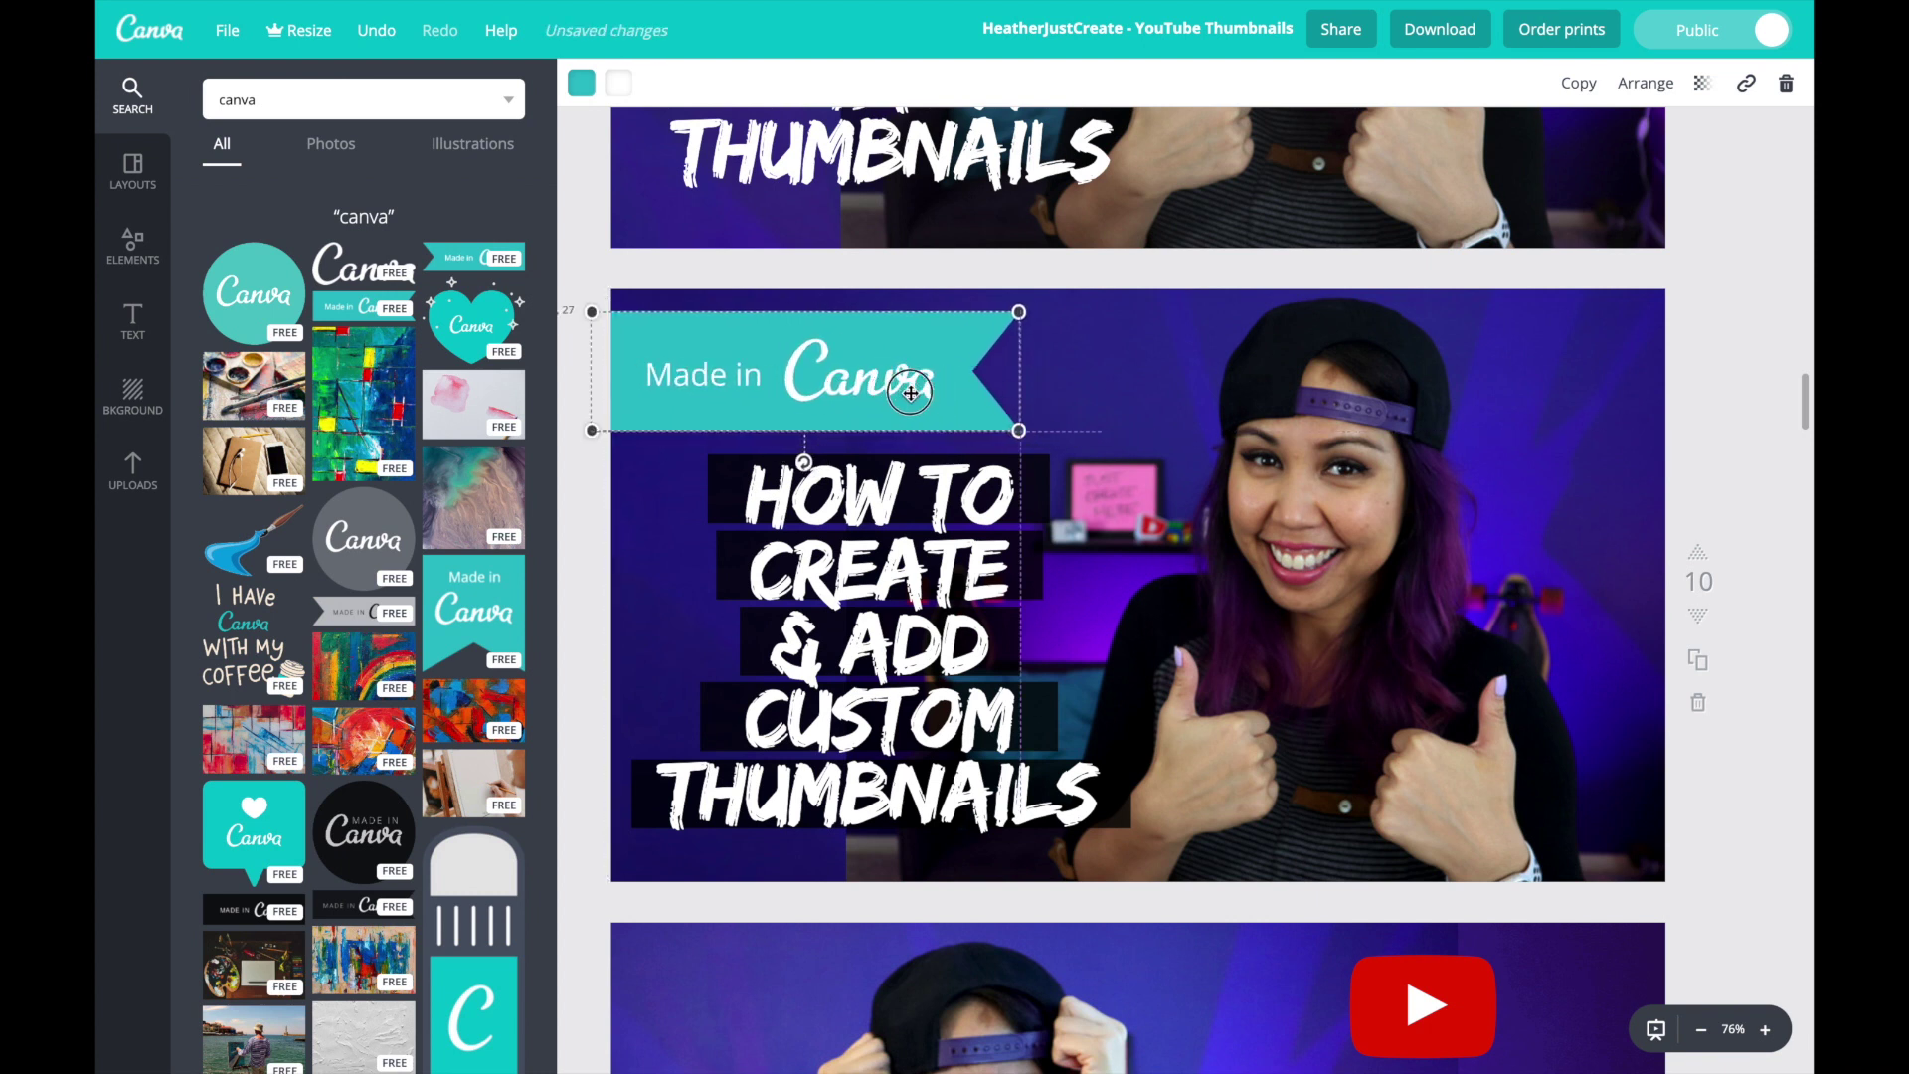
pyautogui.moveTo(1017, 426); pyautogui.dragTo(984, 418)
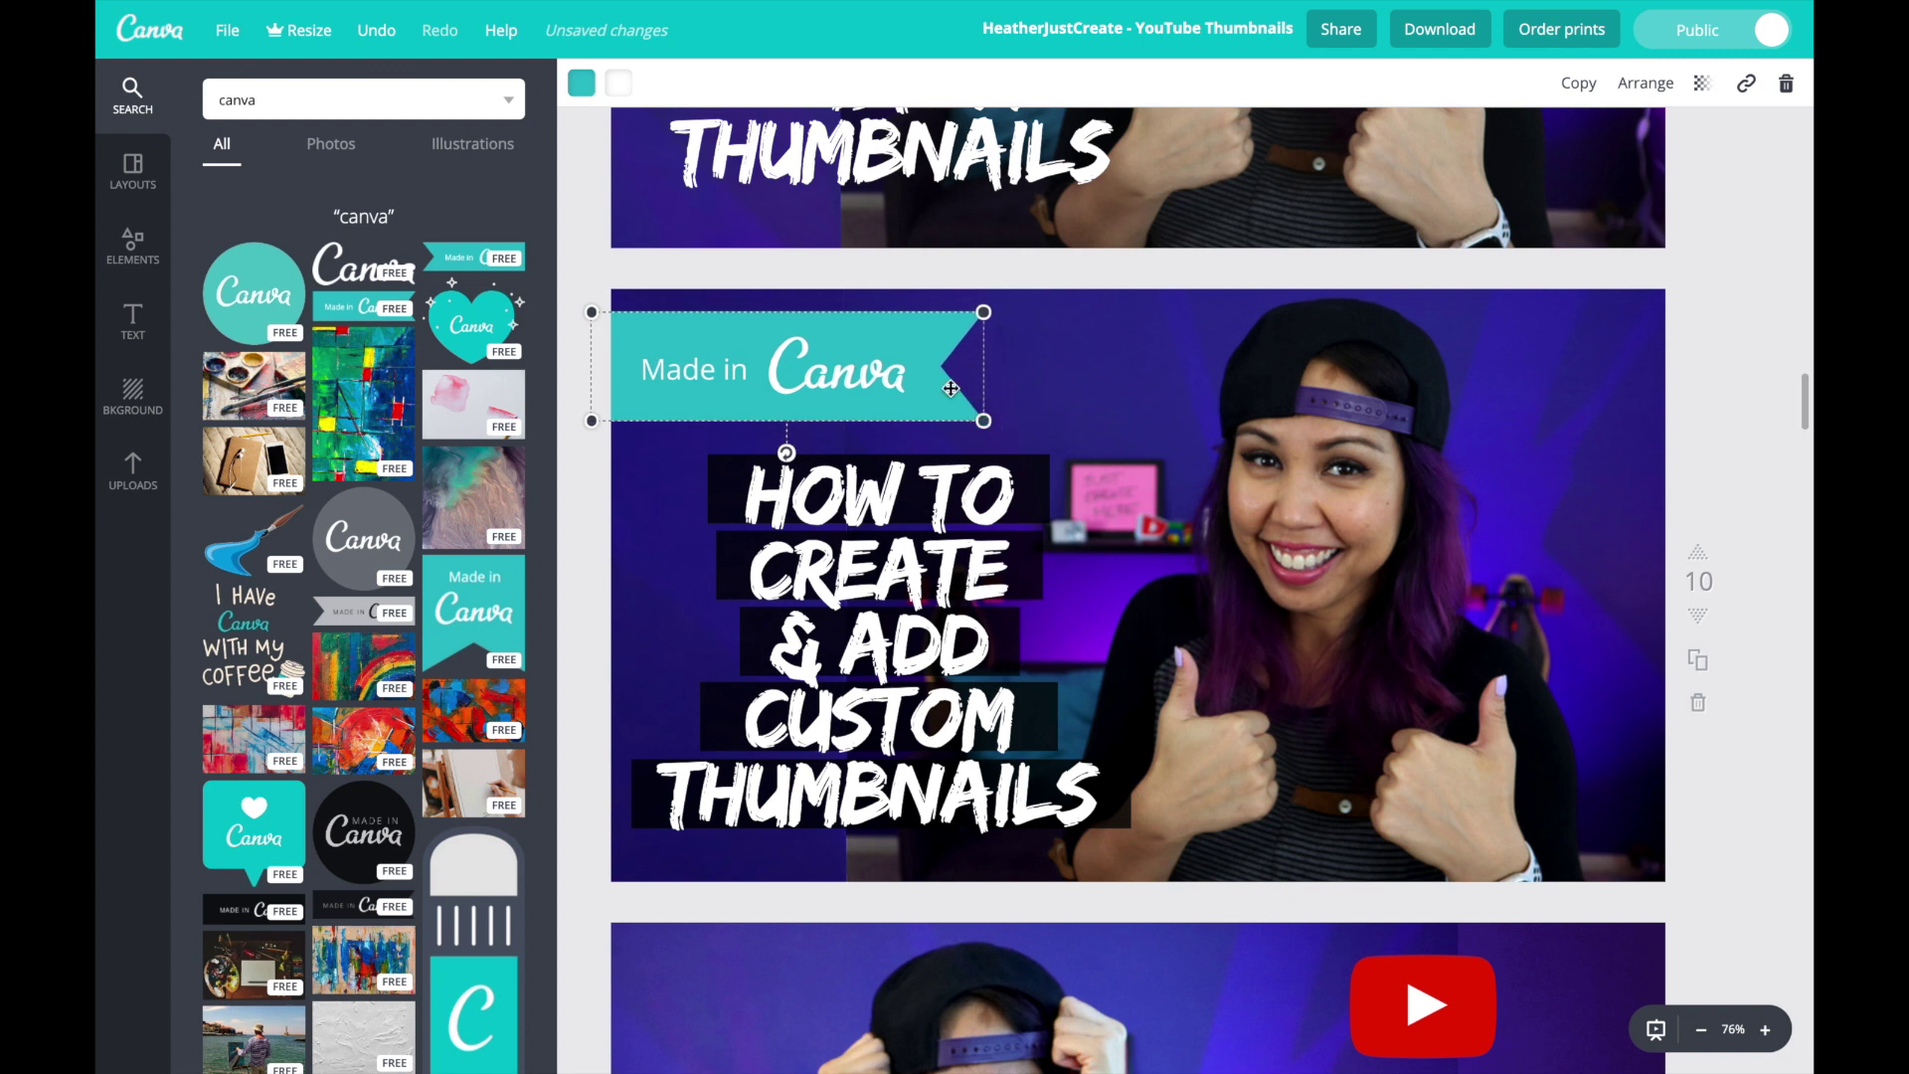
pyautogui.click(1530, 468)
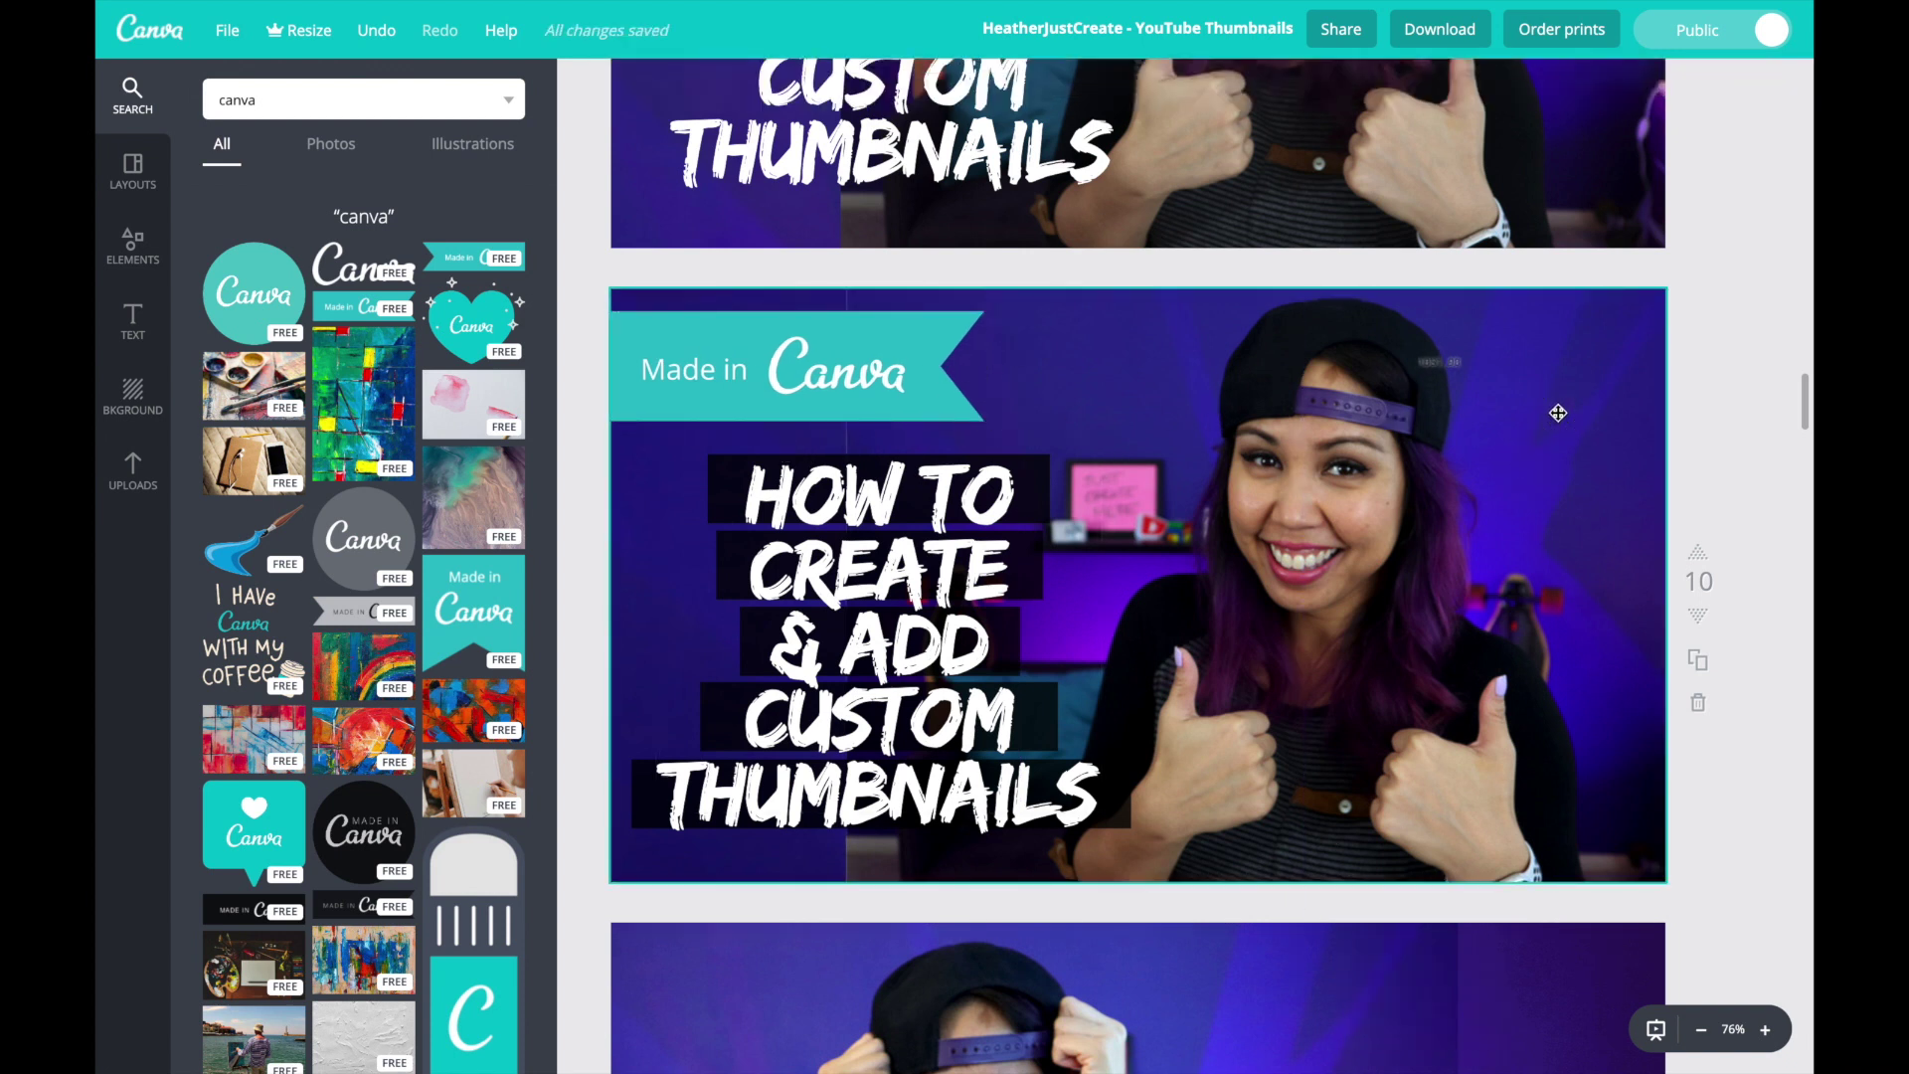
# Place a red YouTube logo at the top-right, tilted slightly clockwise
pyautogui.moveTo(1557, 411); pyautogui.dragTo(1569, 406)
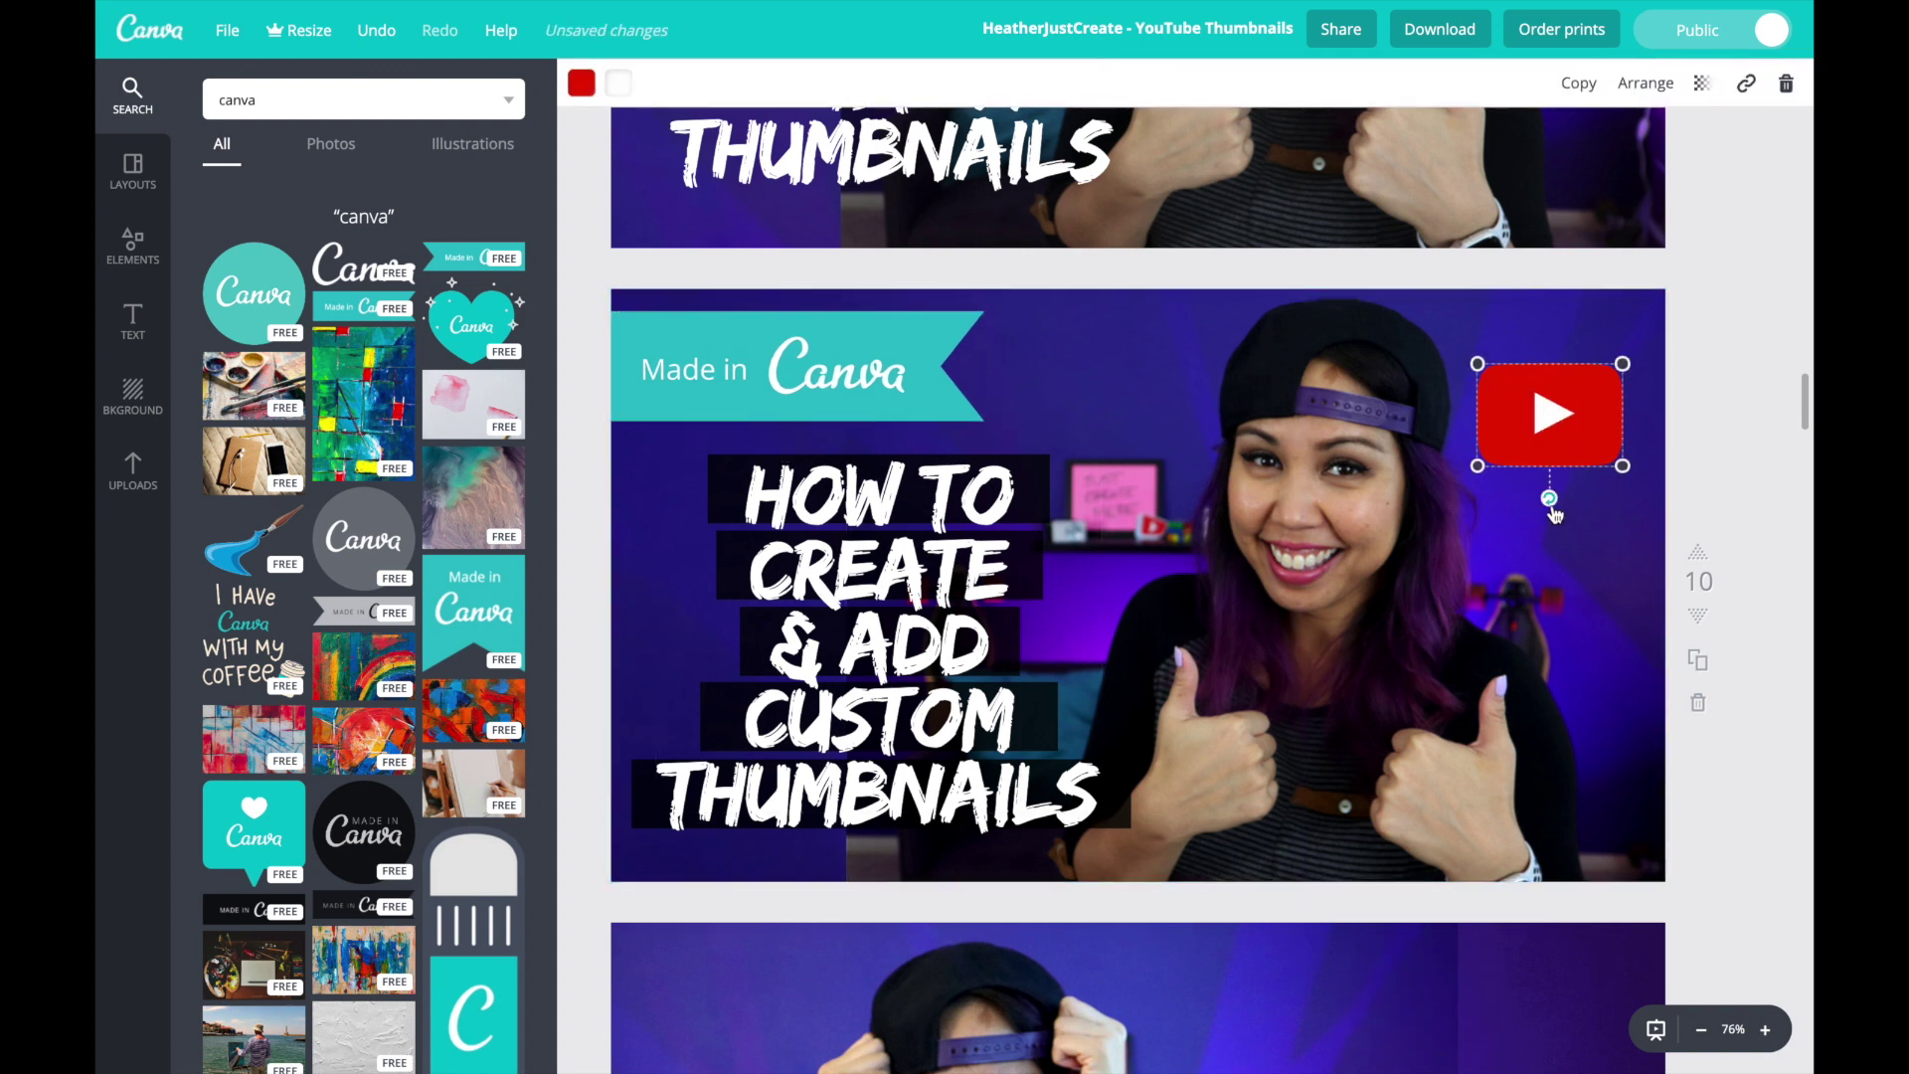
pyautogui.moveTo(1554, 517); pyautogui.dragTo(1527, 503)
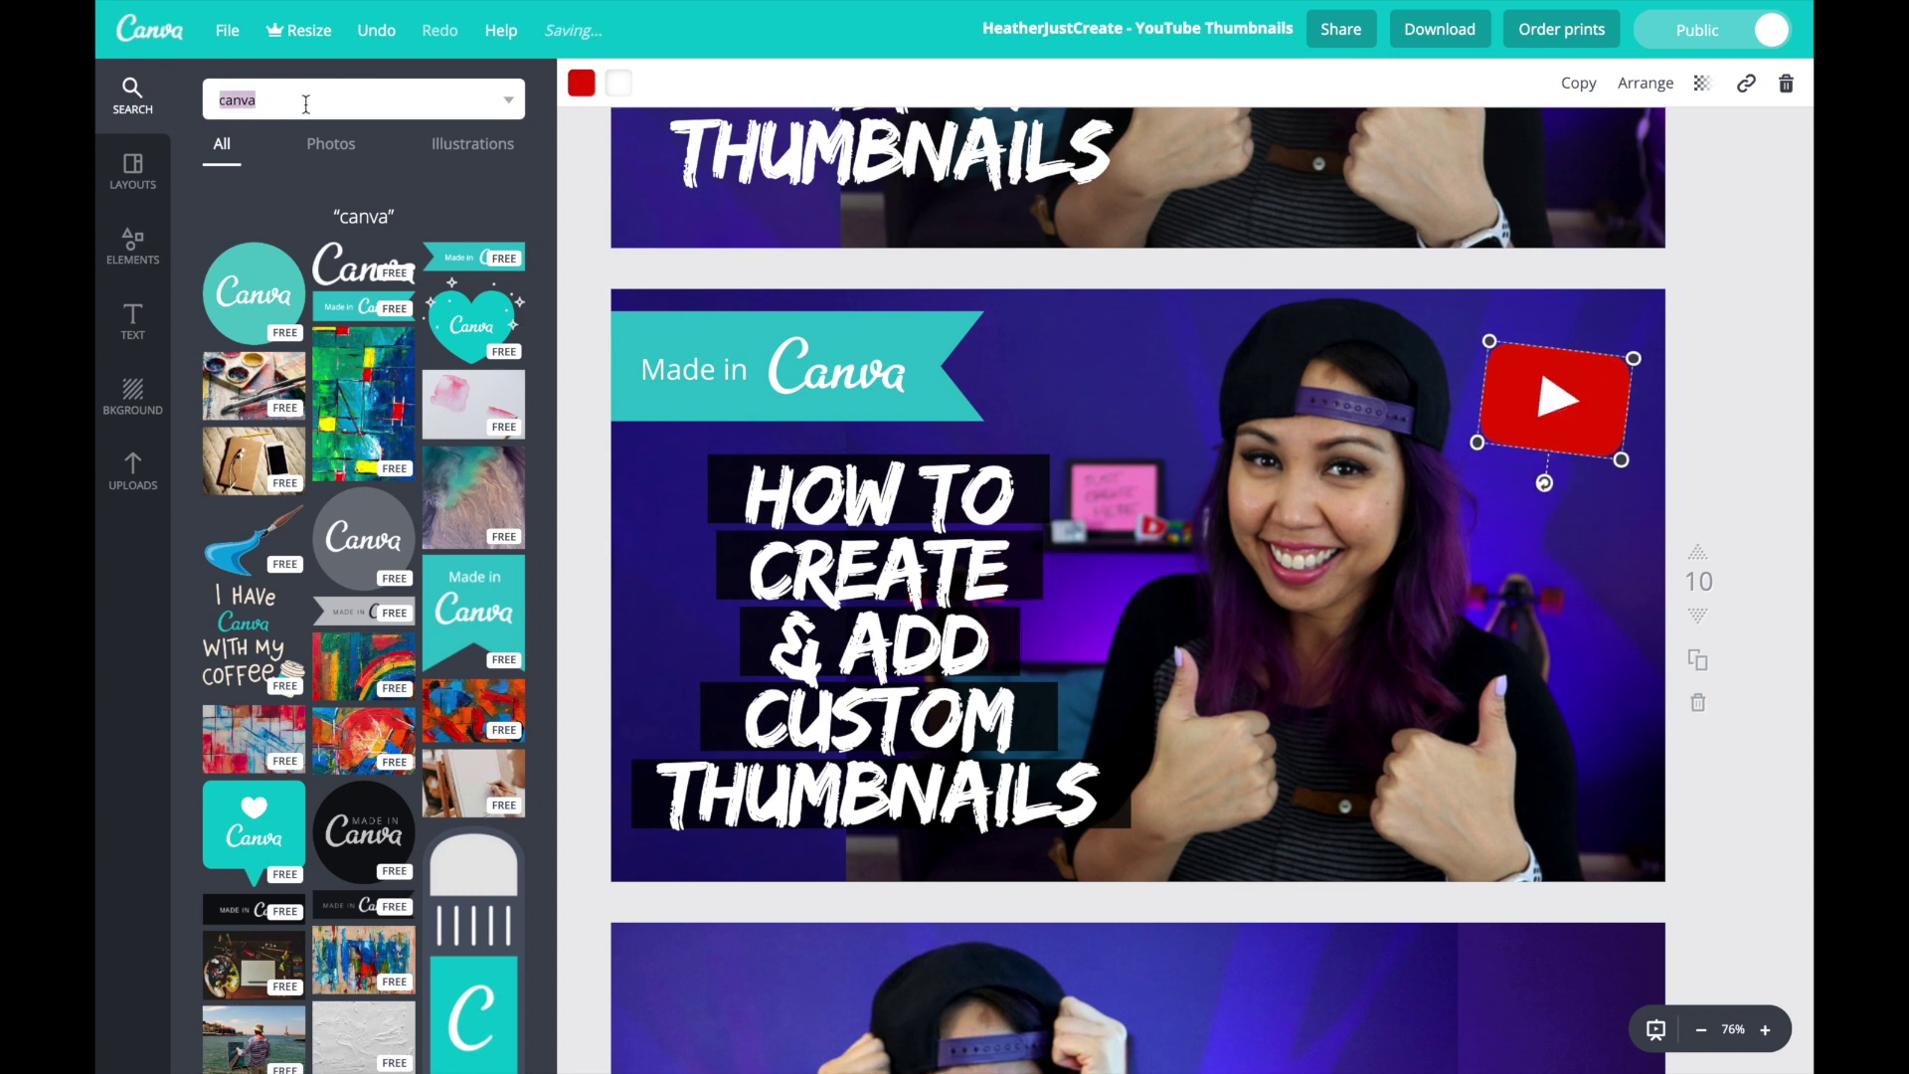
pyautogui.write('be')
pyautogui.press('Return')
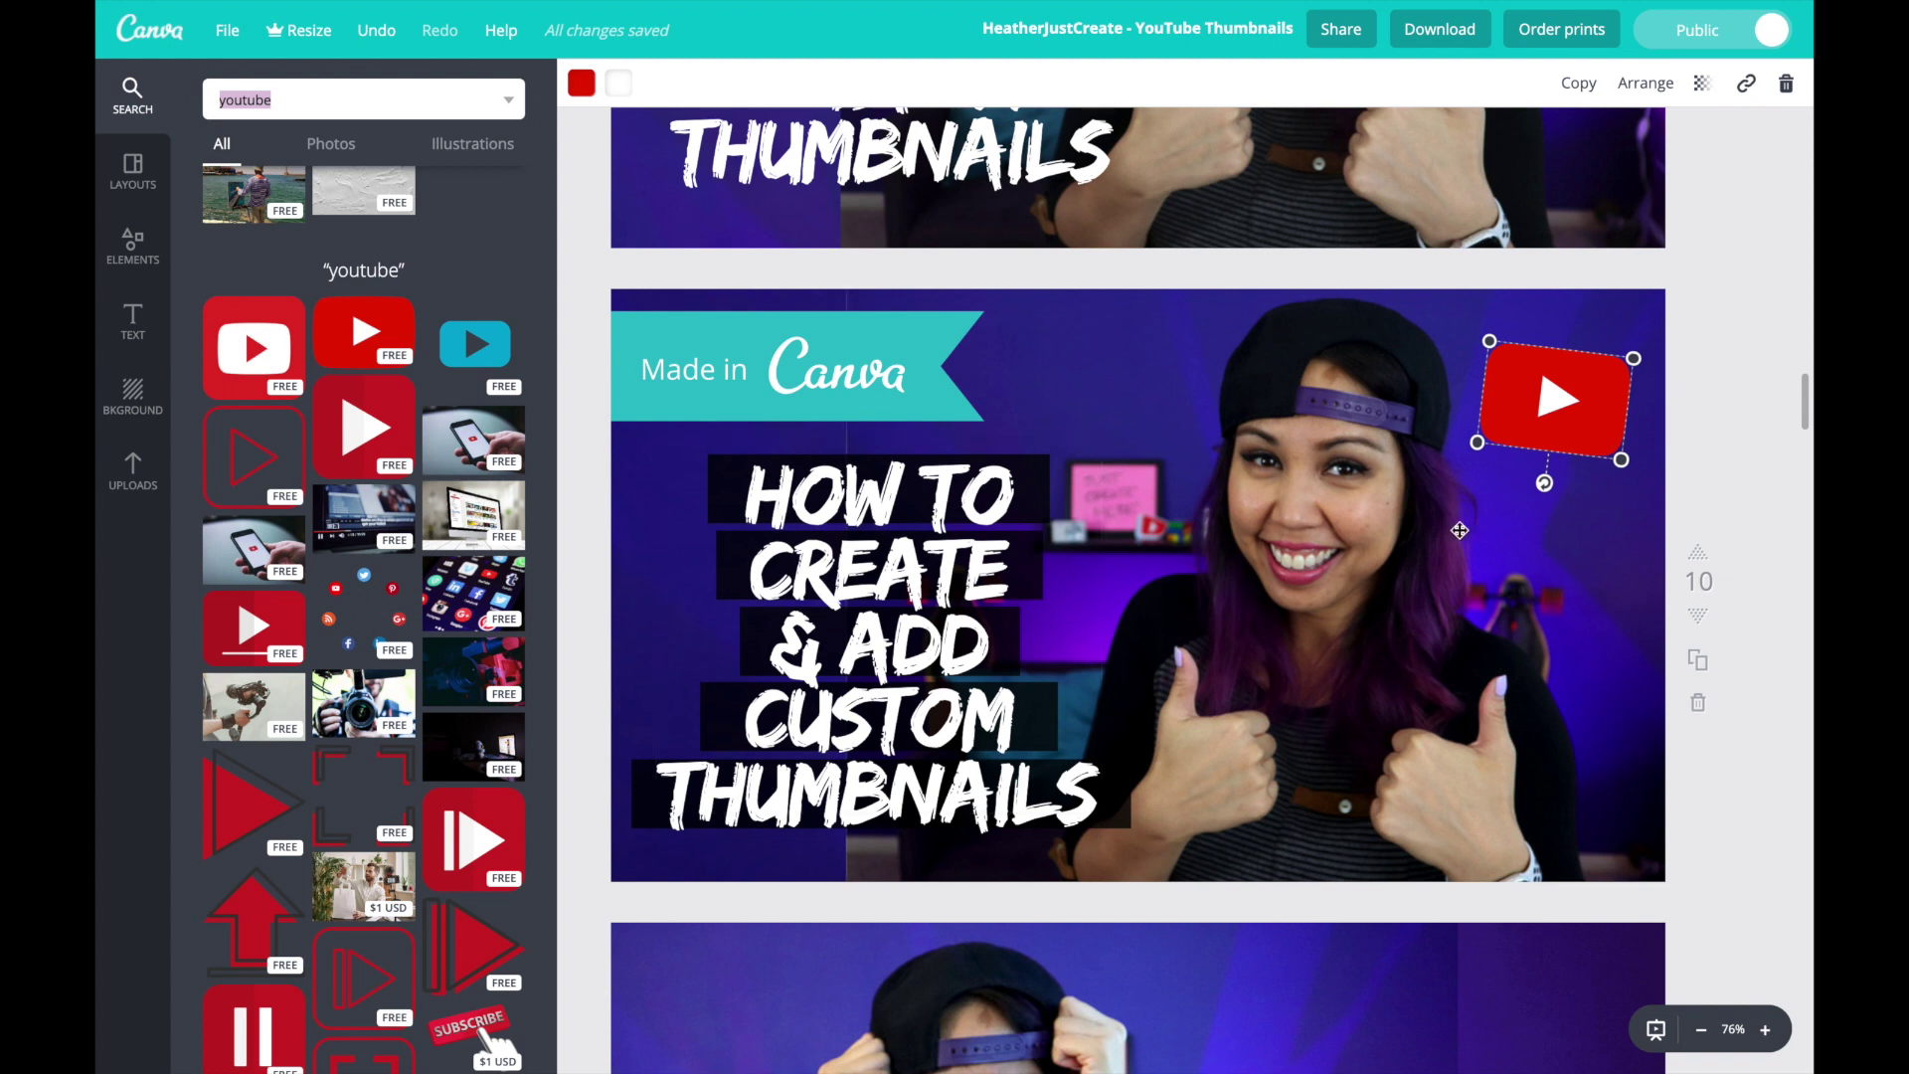
pyautogui.click(1736, 455)
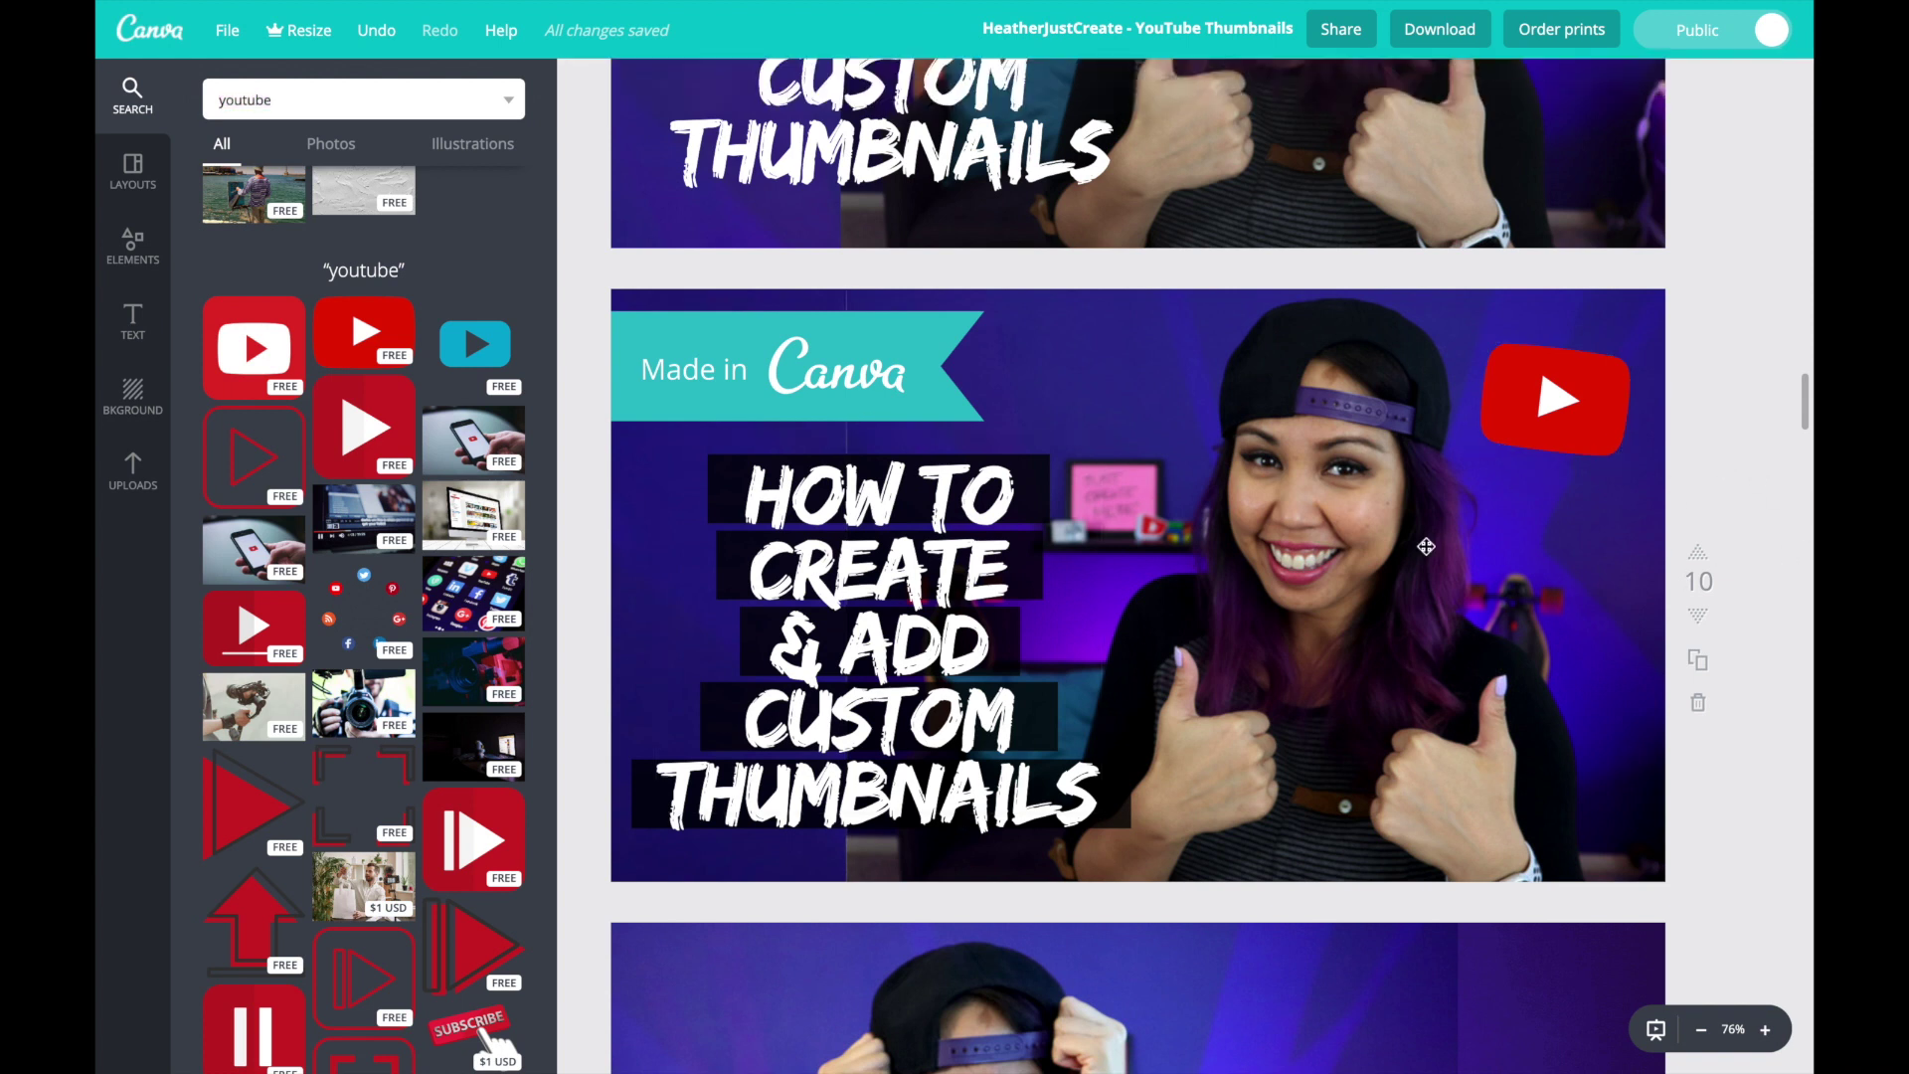
# Download only the thumbnail page as a PNG using the page-range option
pyautogui.click(1439, 30)
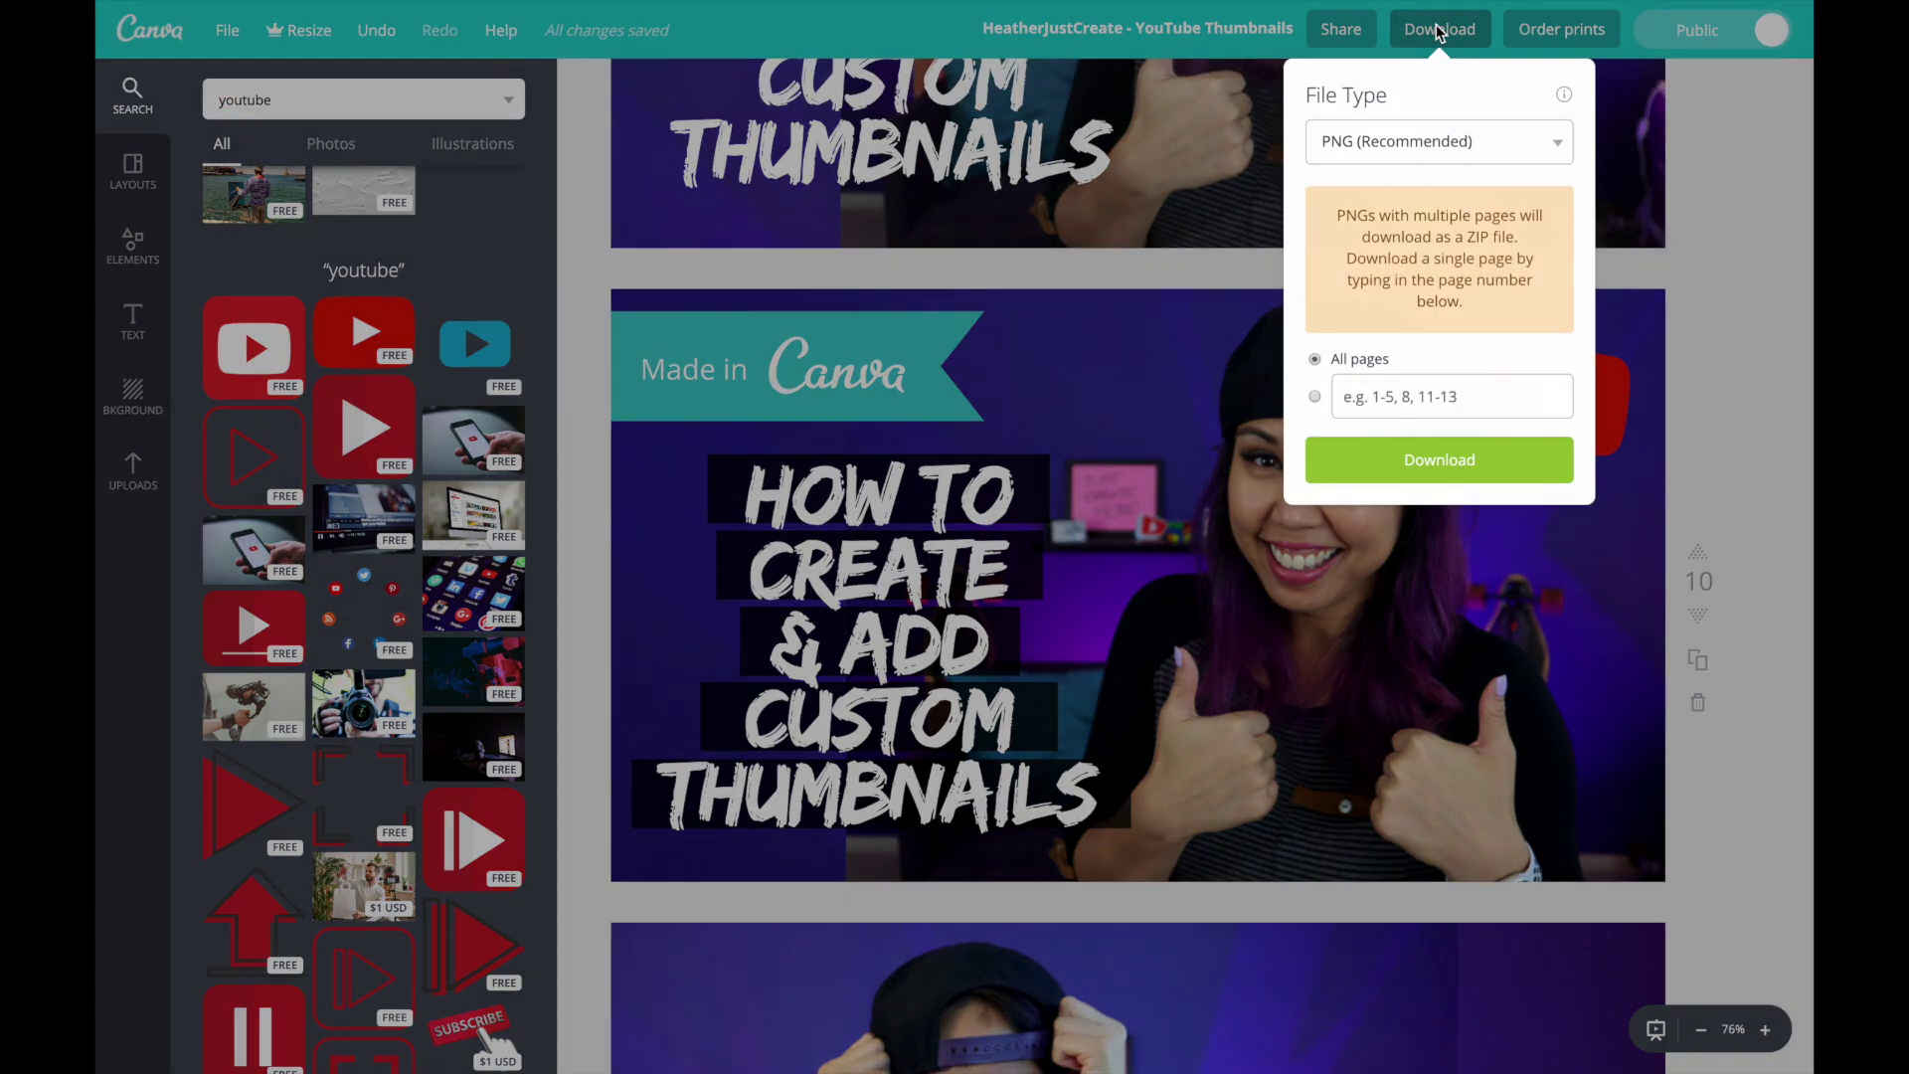
pyautogui.click(1315, 398)
pyautogui.write('10')
pyautogui.click(1452, 475)
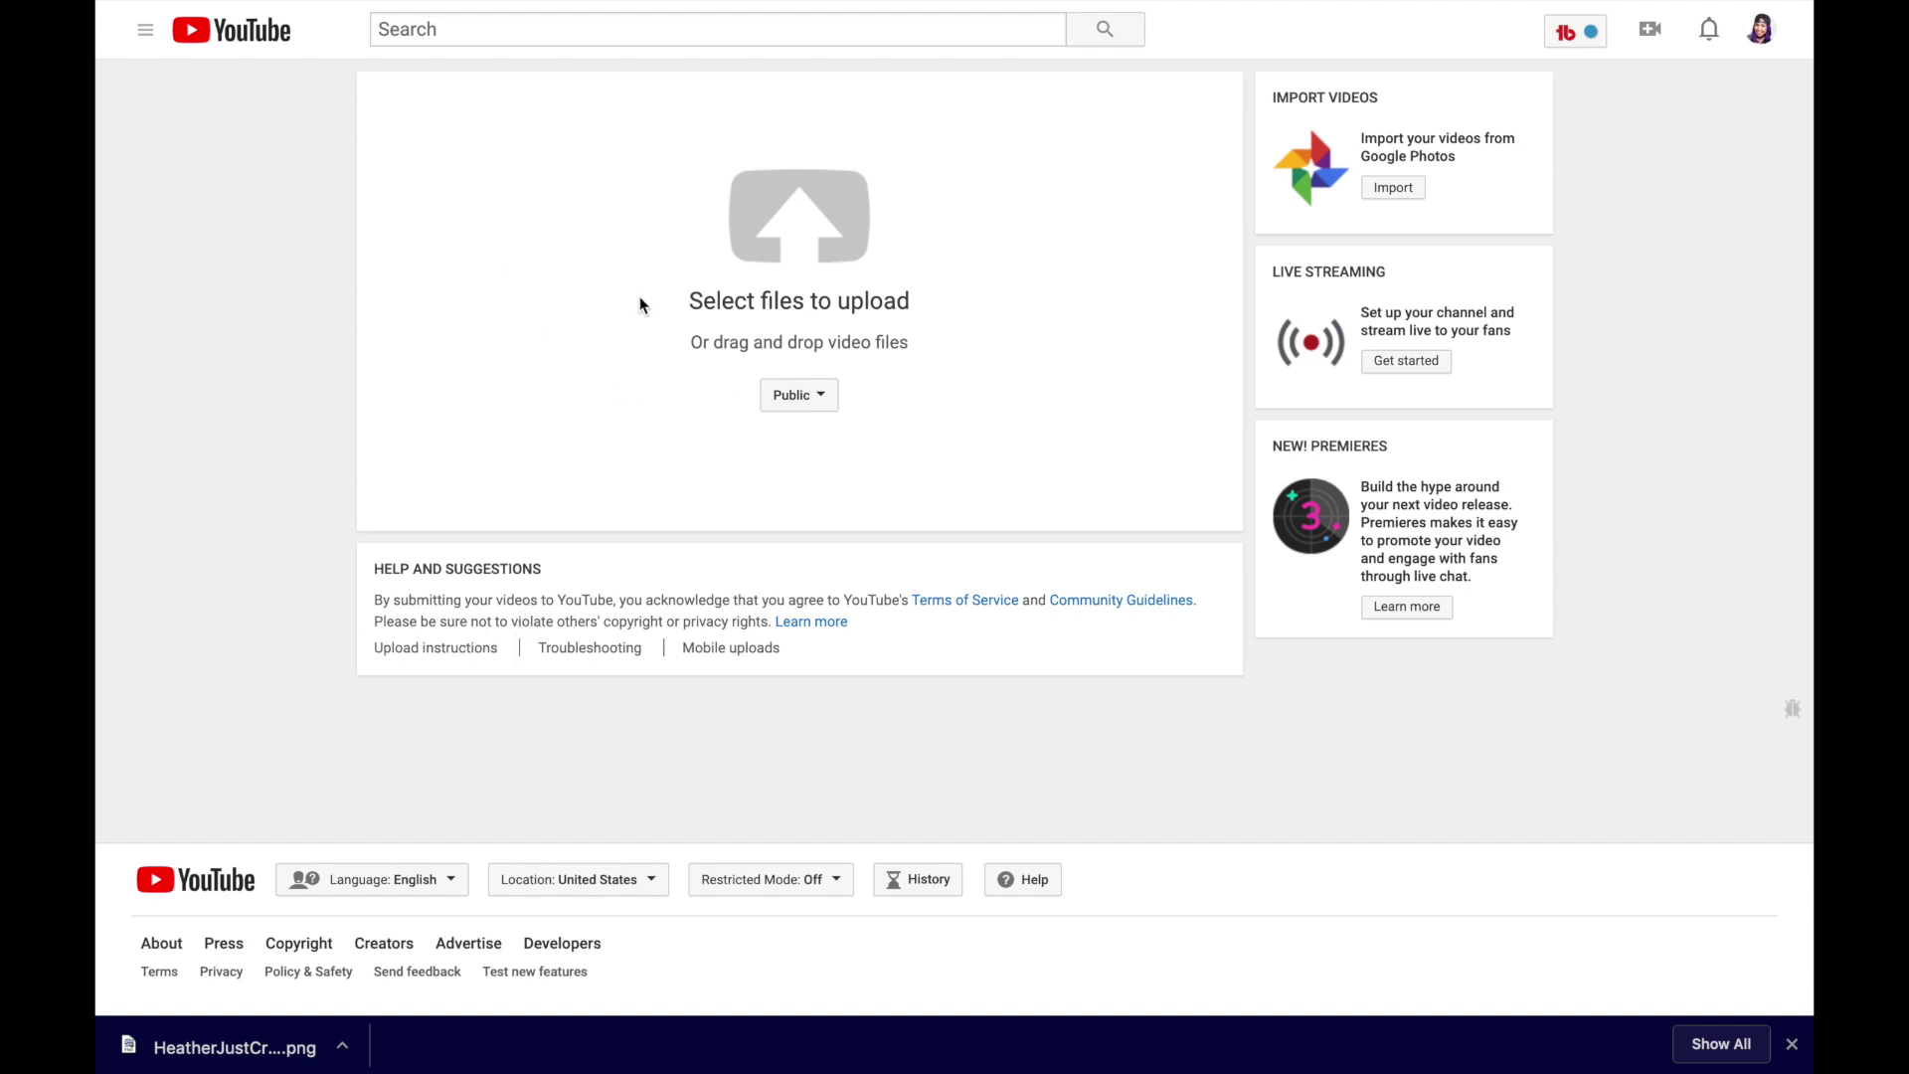
# Upload the Video Length .mov file from the Desktop and scroll to the thumbnail options
pyautogui.click(806, 224)
pyautogui.click(597, 96)
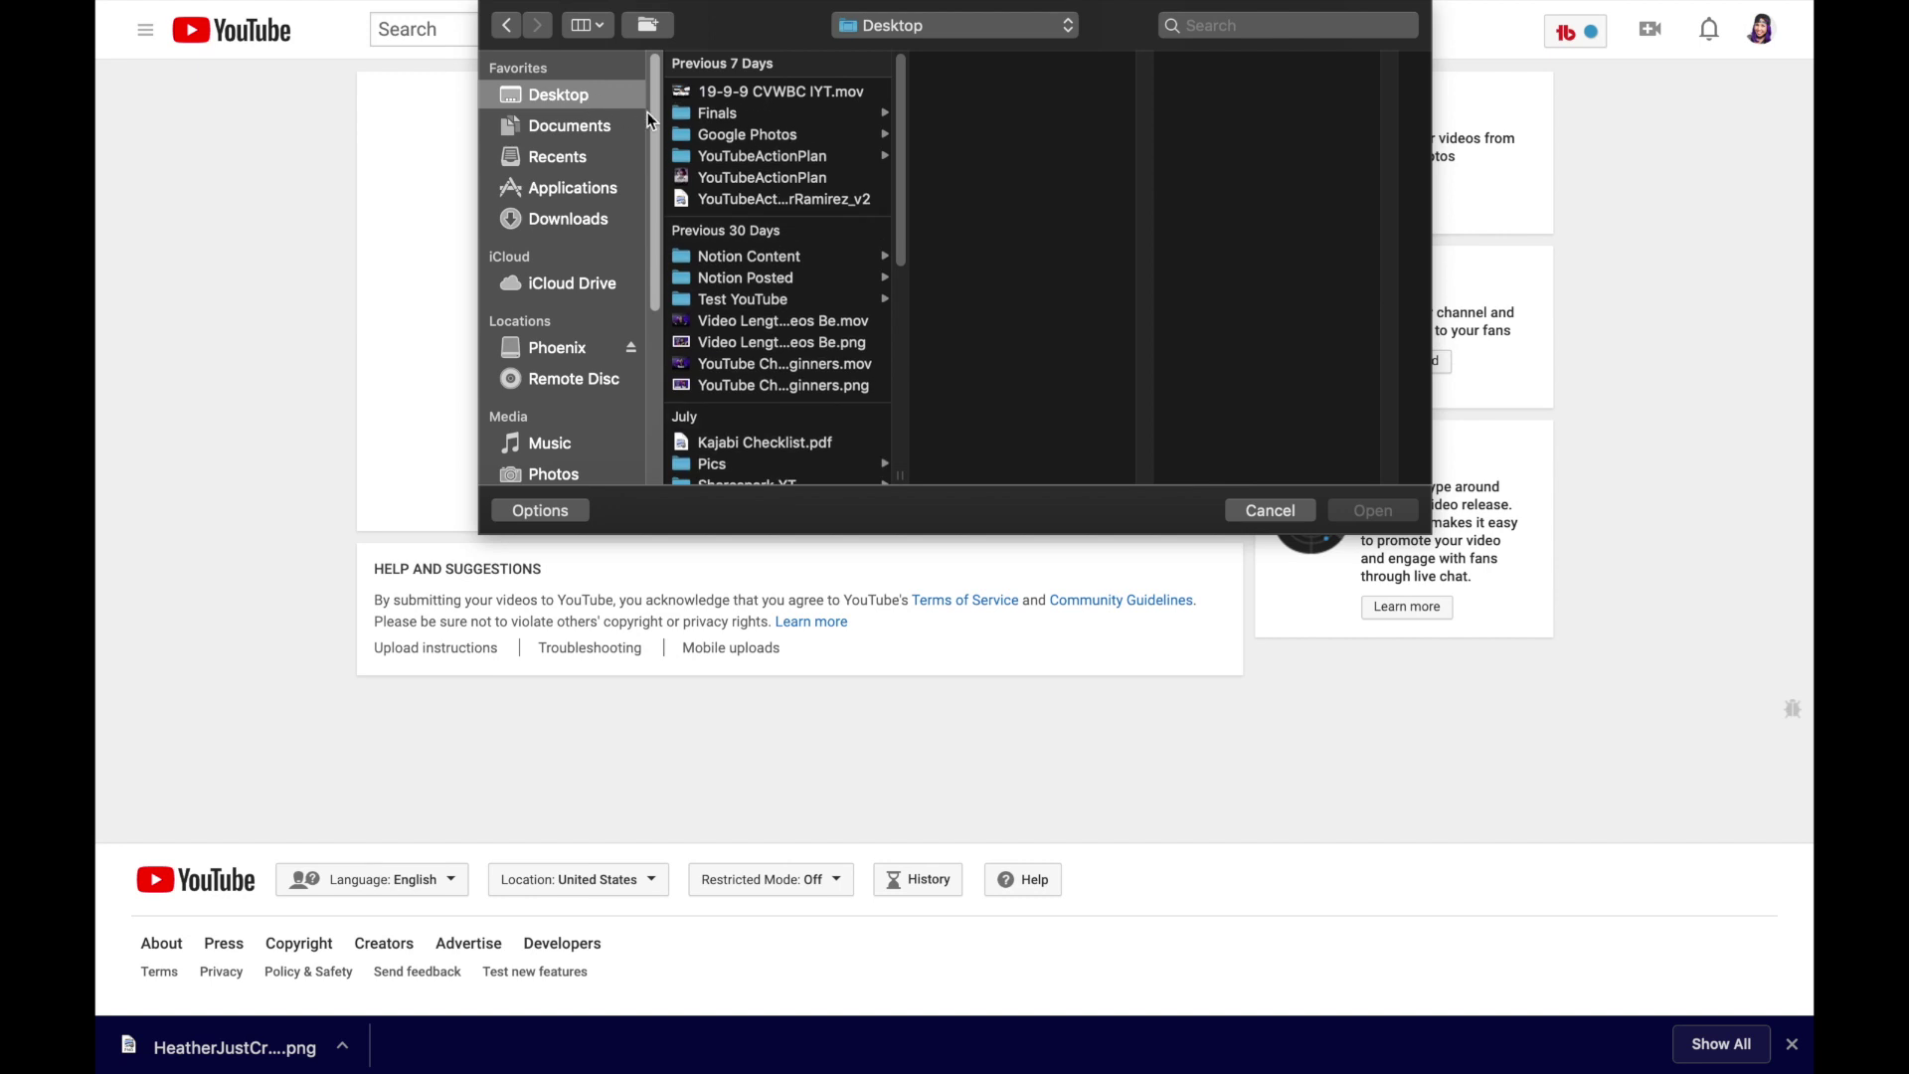
pyautogui.click(849, 321)
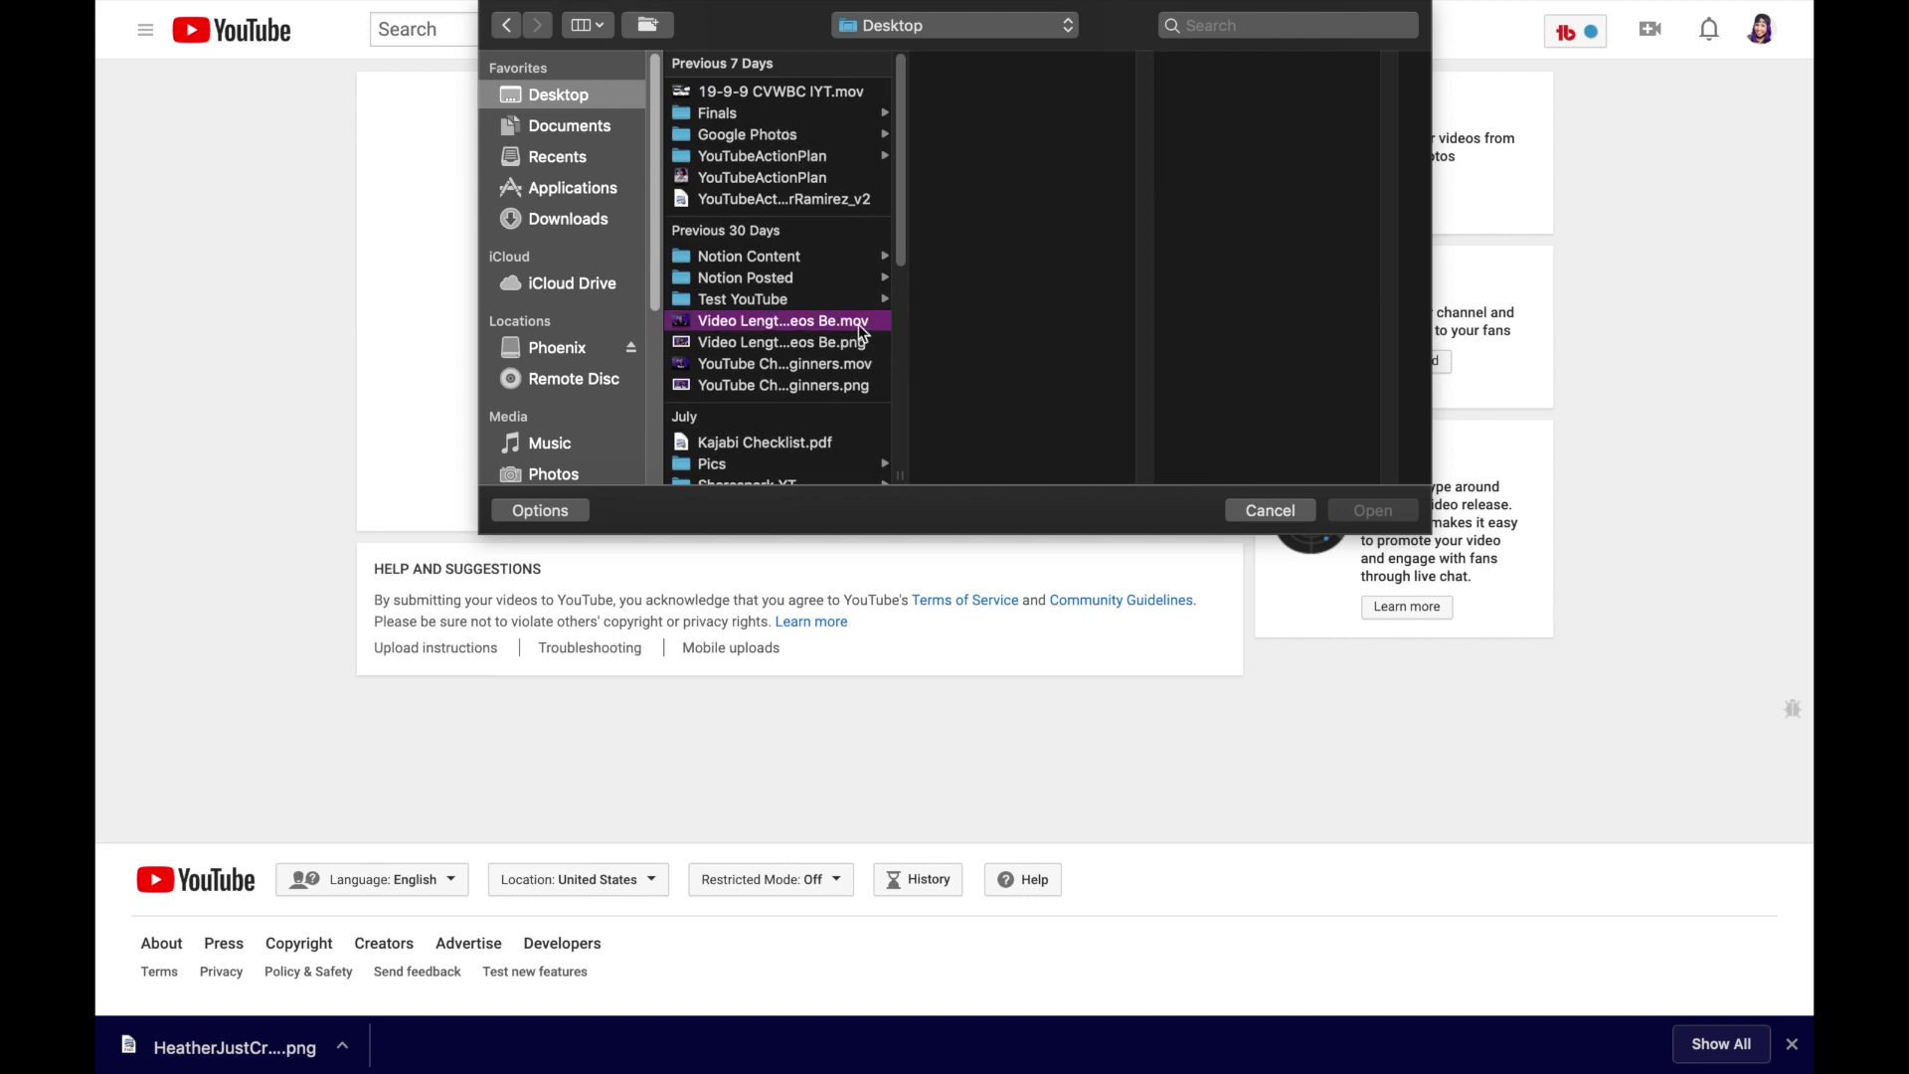
pyautogui.click(1367, 512)
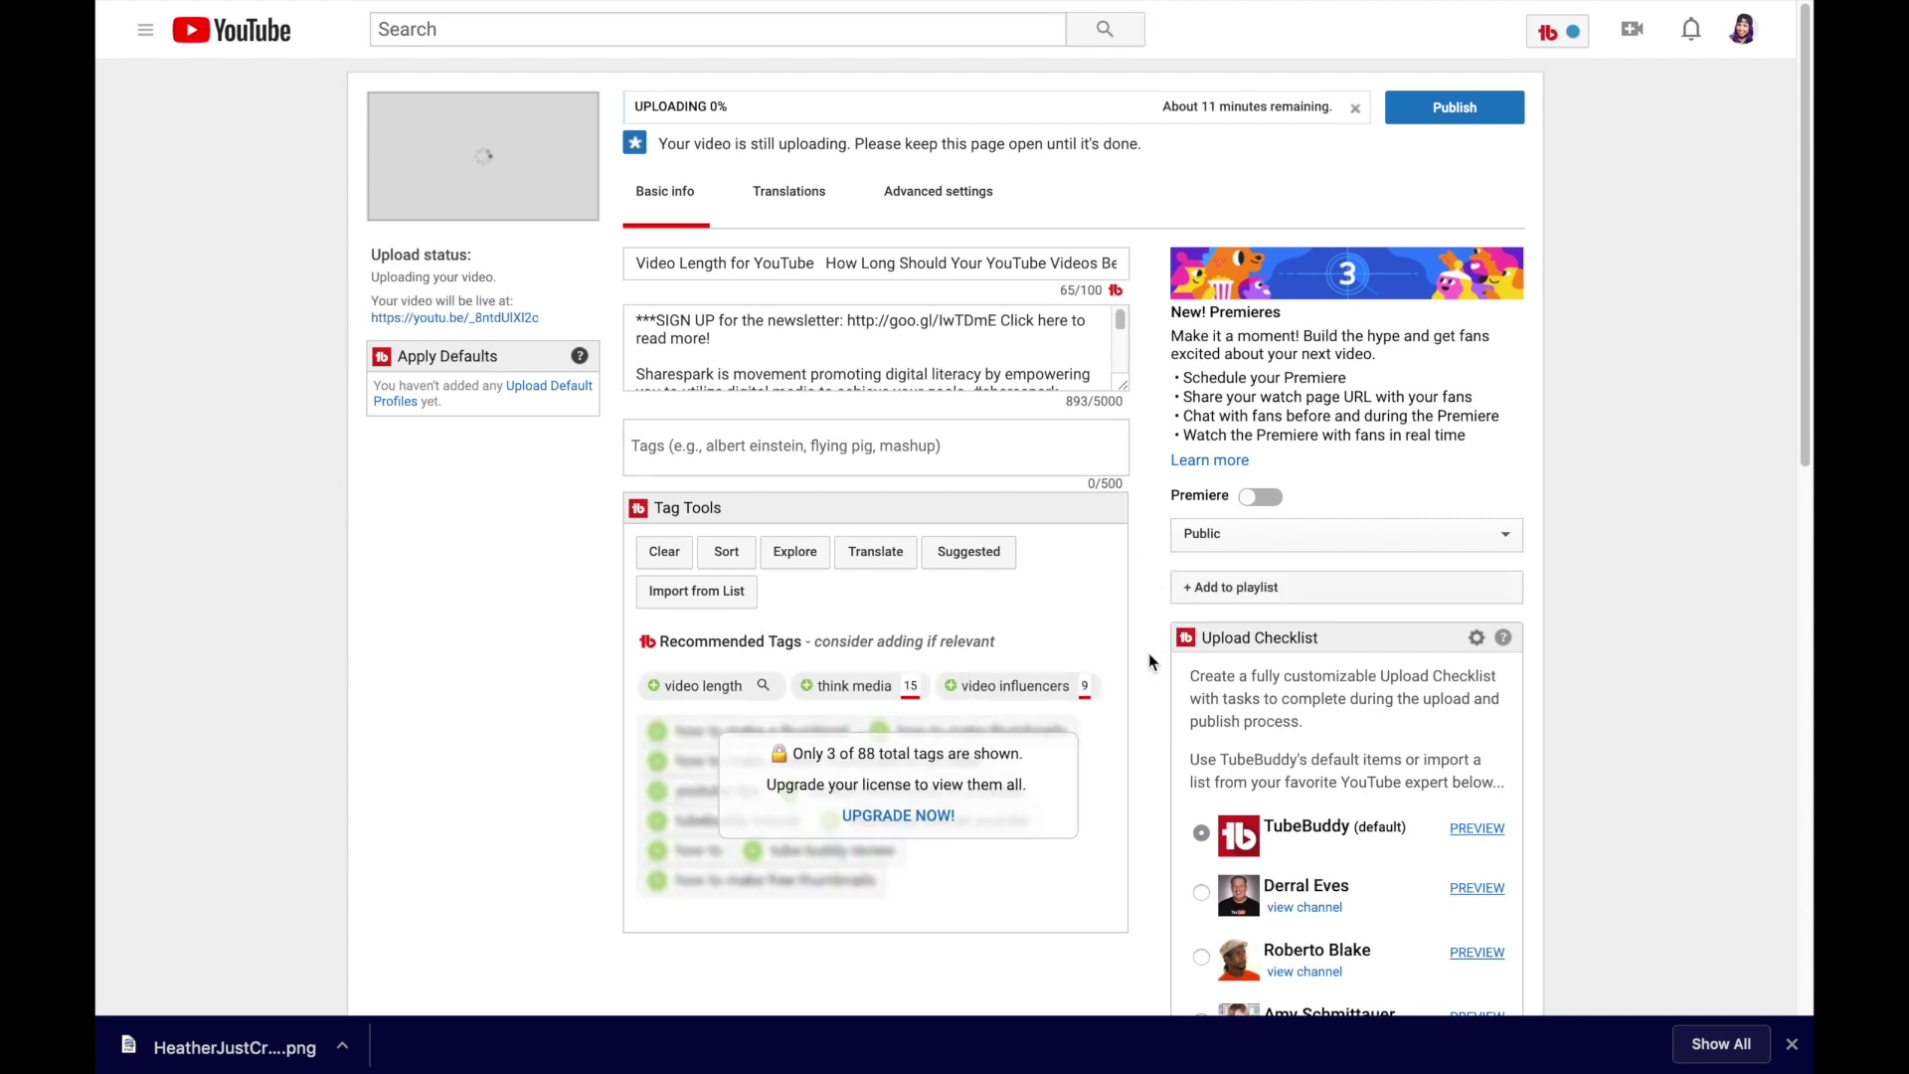
pyautogui.scroll(-4, 1149, 646)
pyautogui.scroll(-8, 1142, 706)
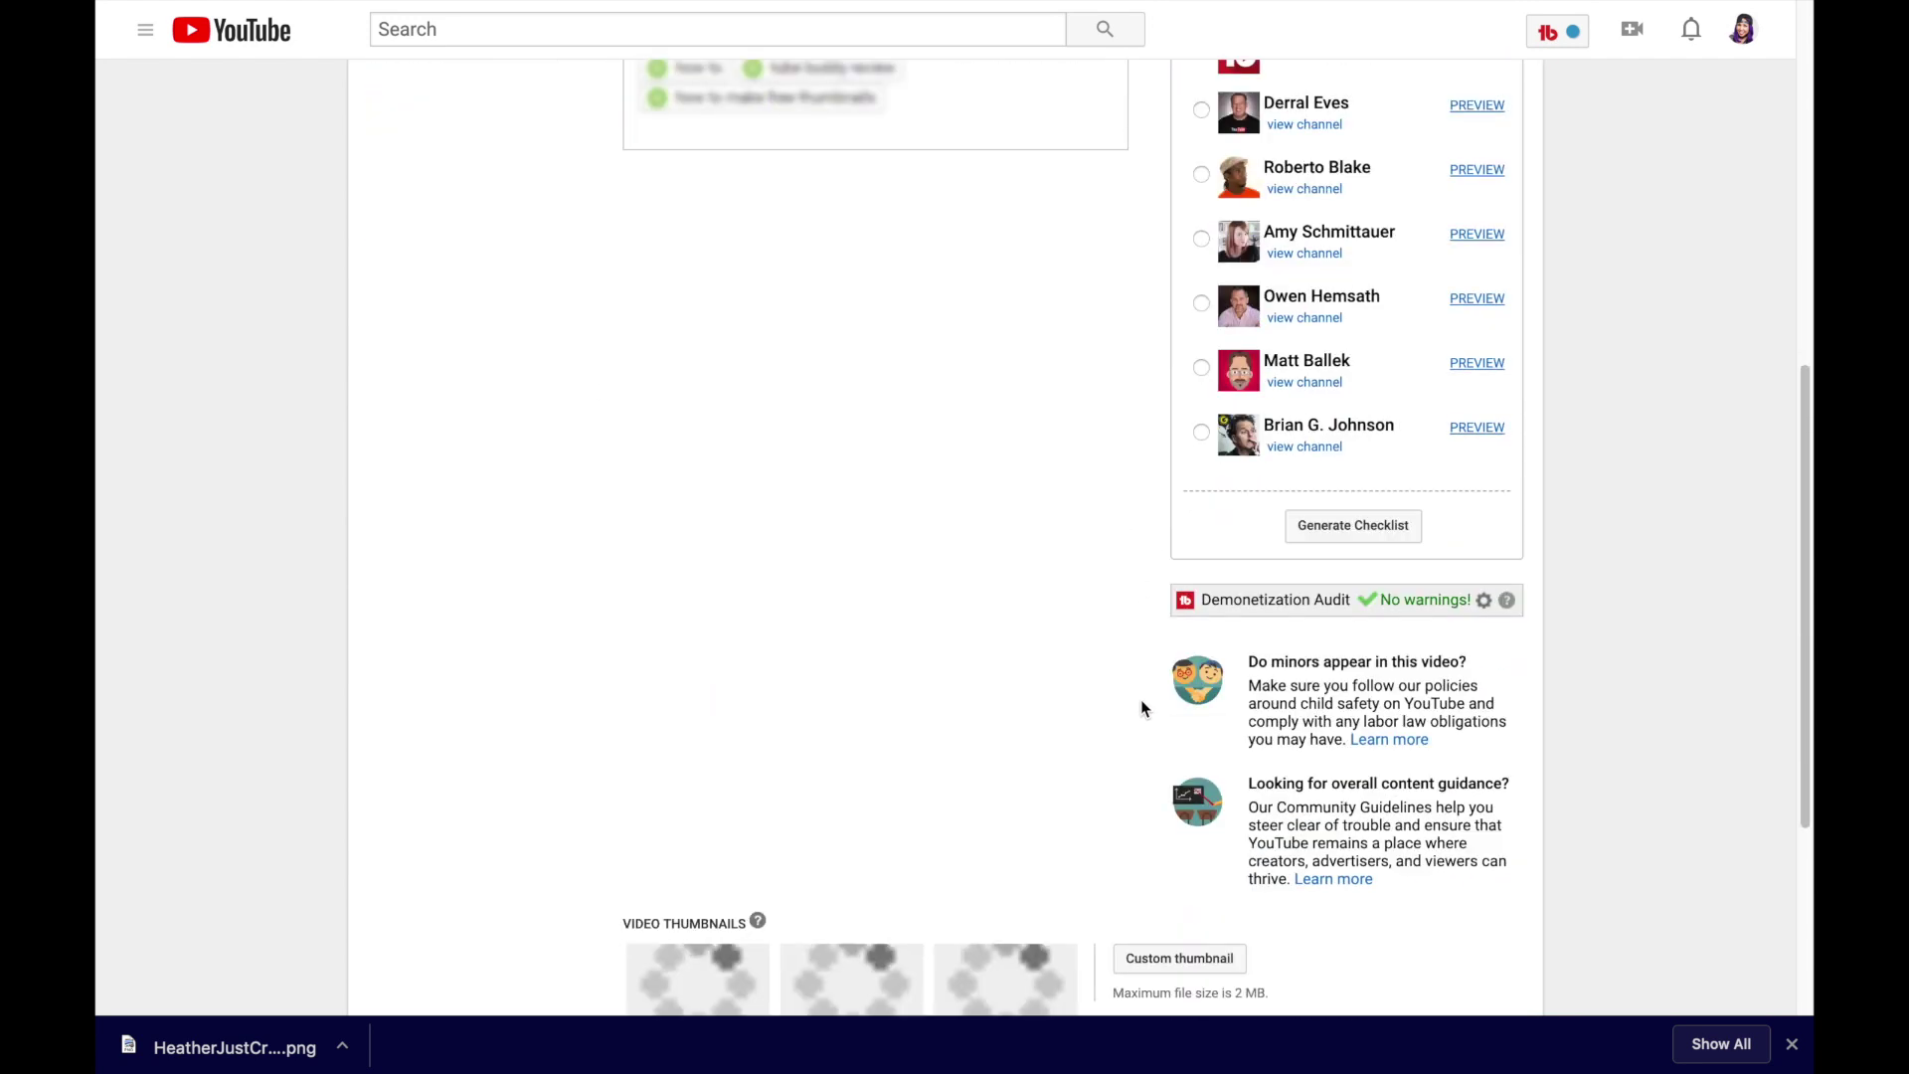
pyautogui.moveTo(732, 651)
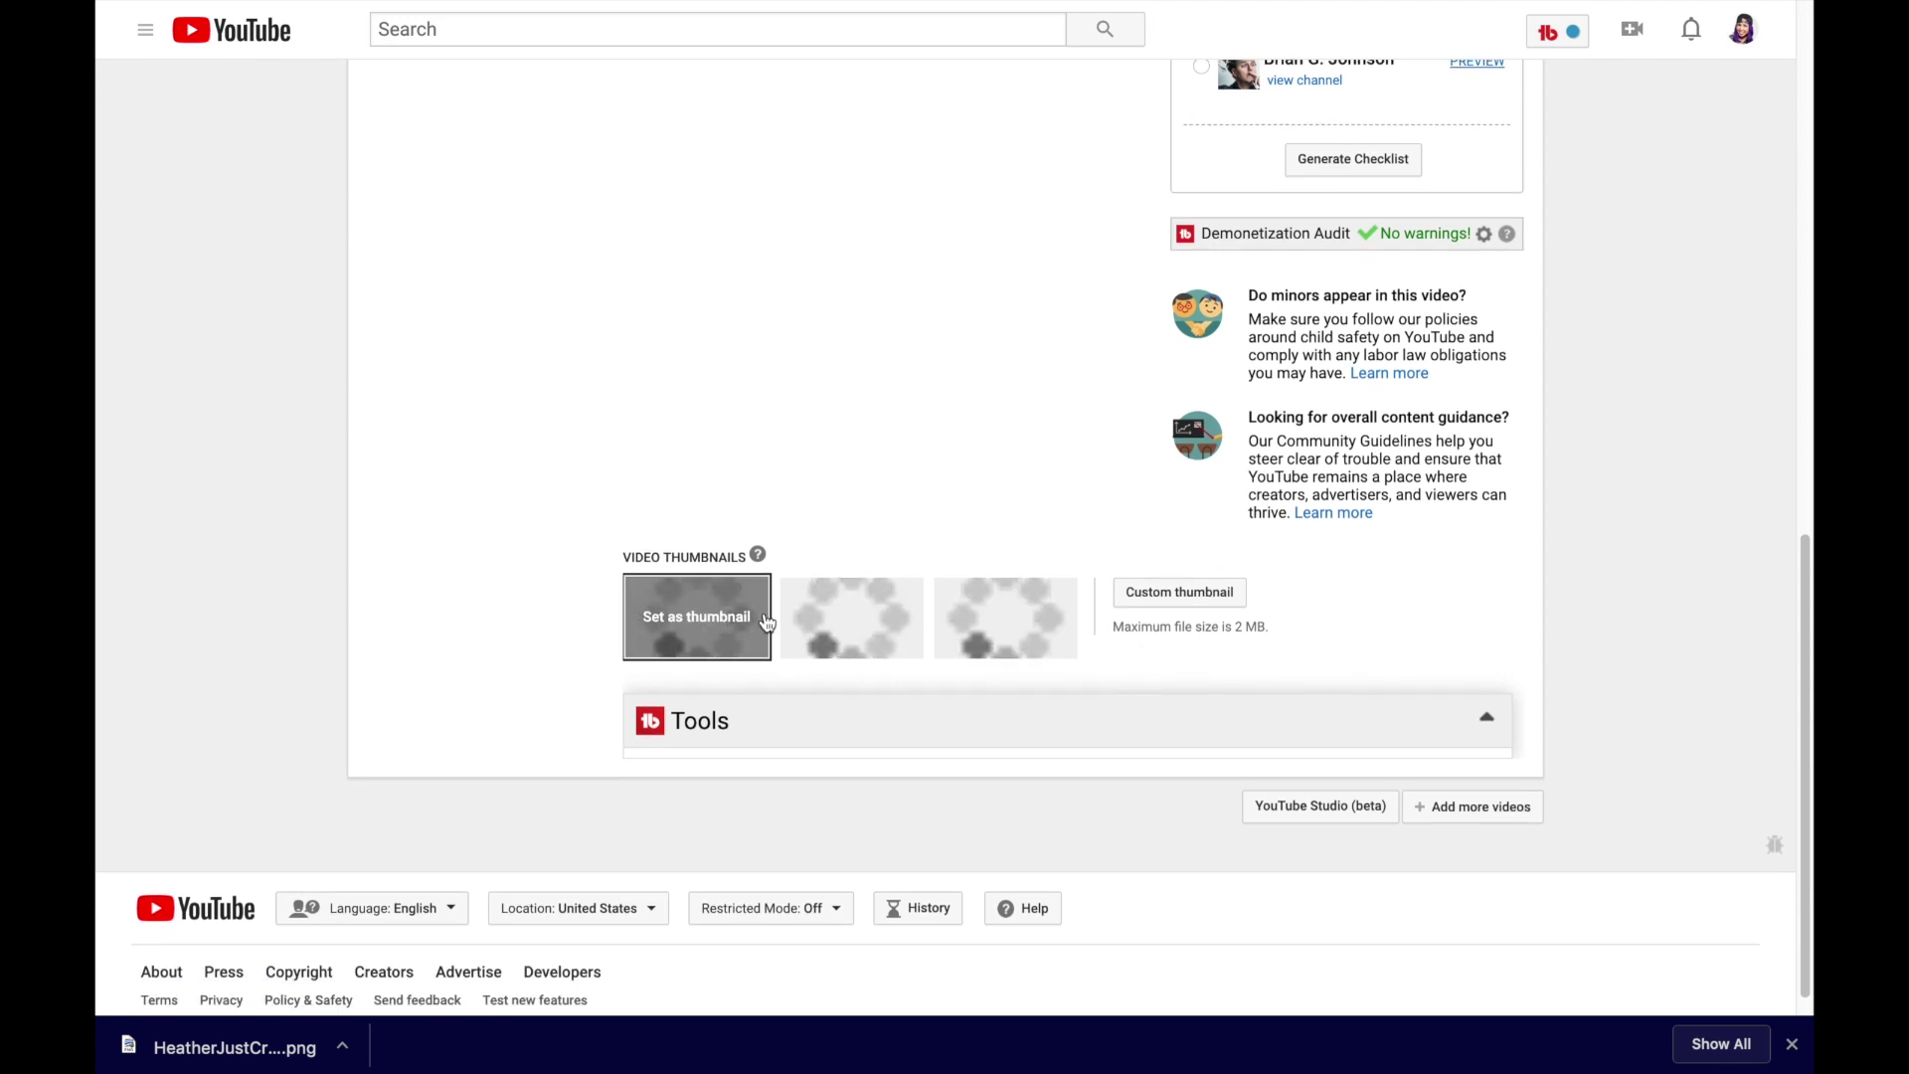
pyautogui.moveTo(807, 629)
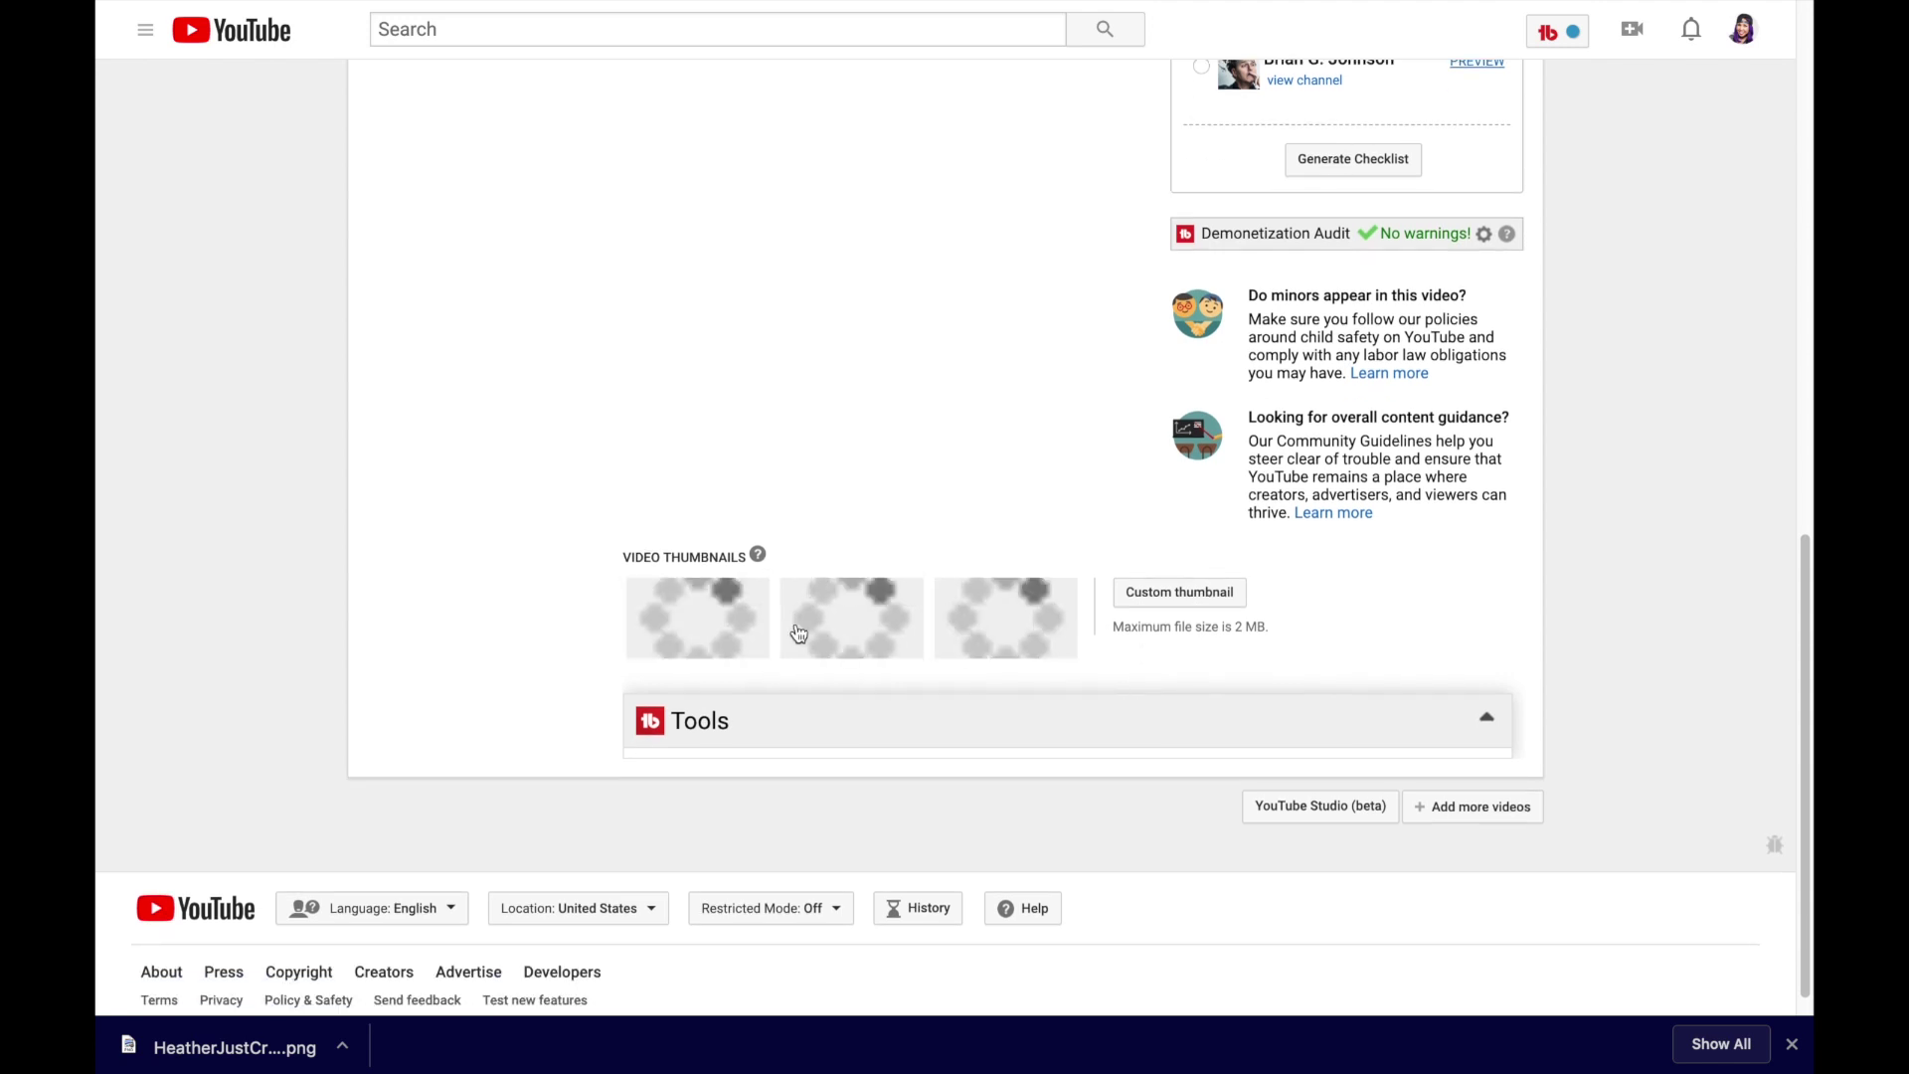
# Upload the downloaded Canva PNG from the Downloads folder as the custom thumbnail
pyautogui.click(1230, 595)
pyautogui.click(580, 230)
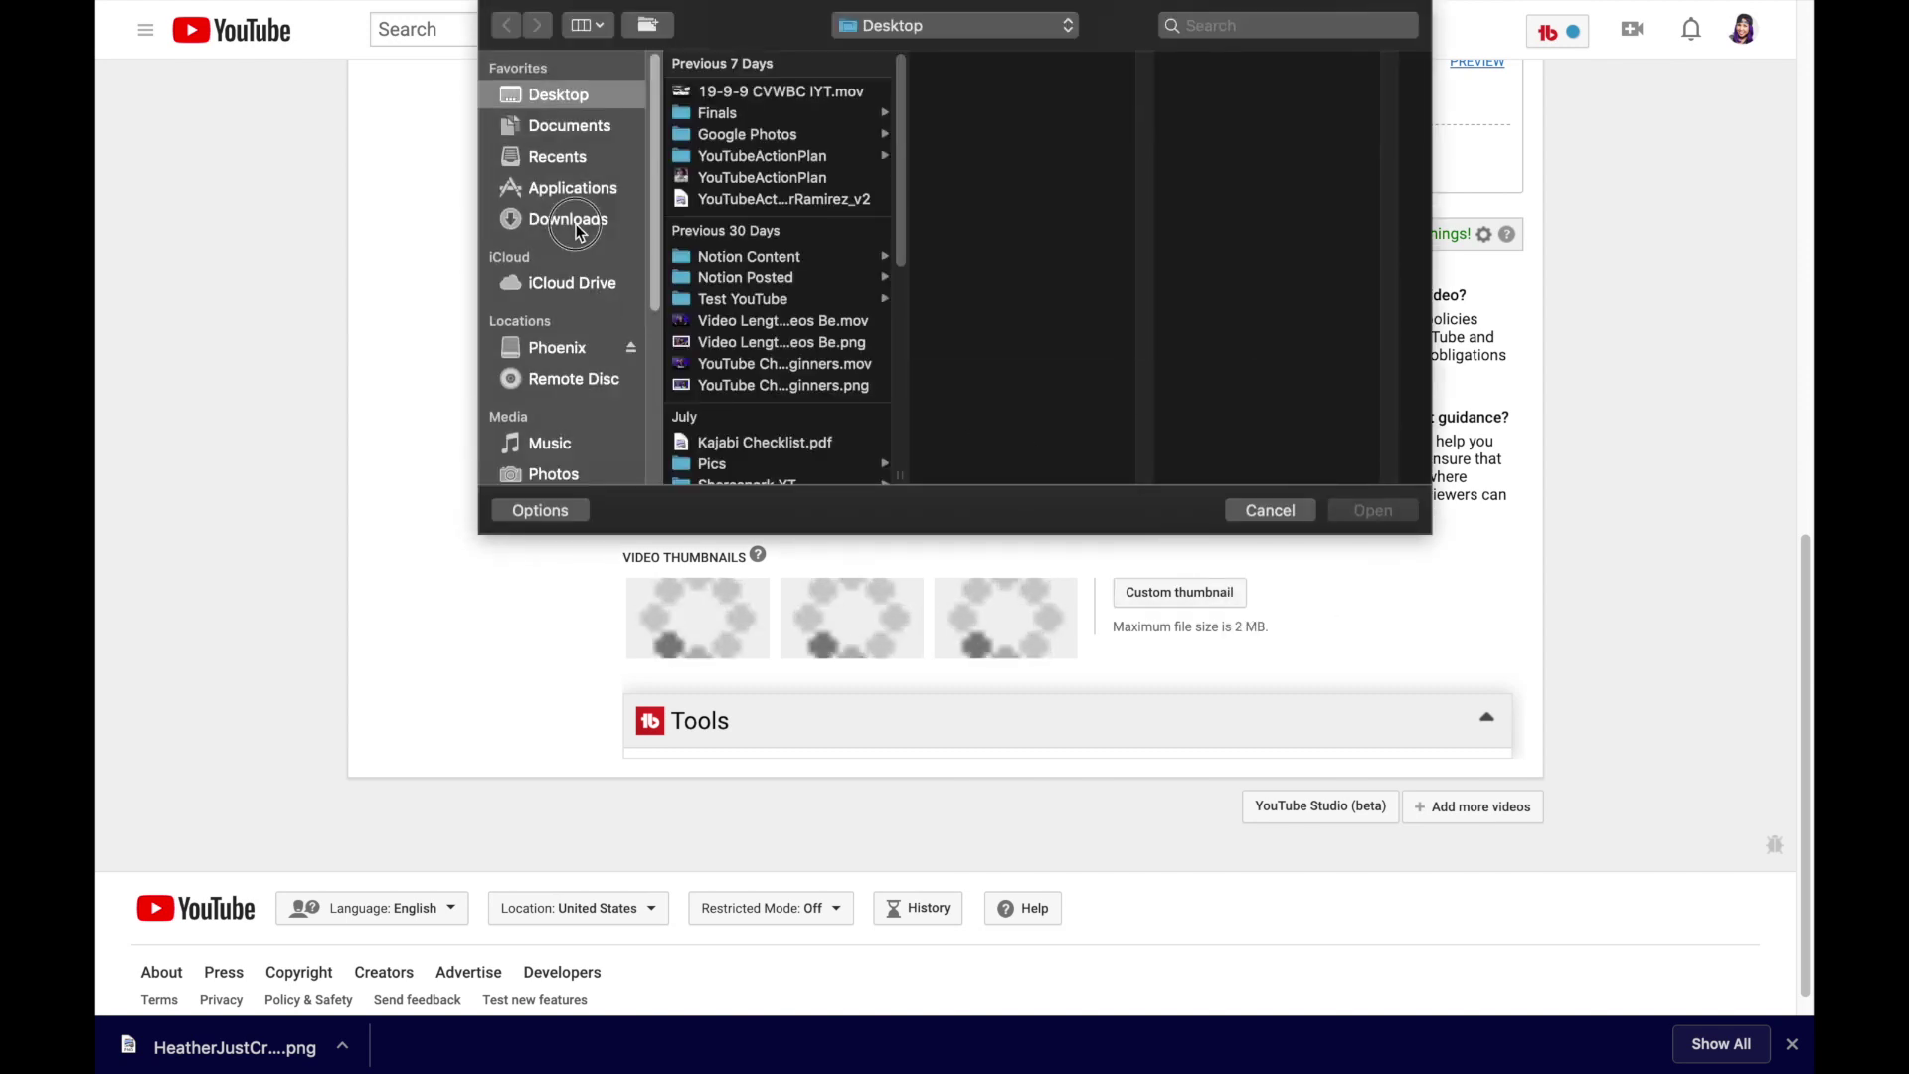
pyautogui.click(755, 90)
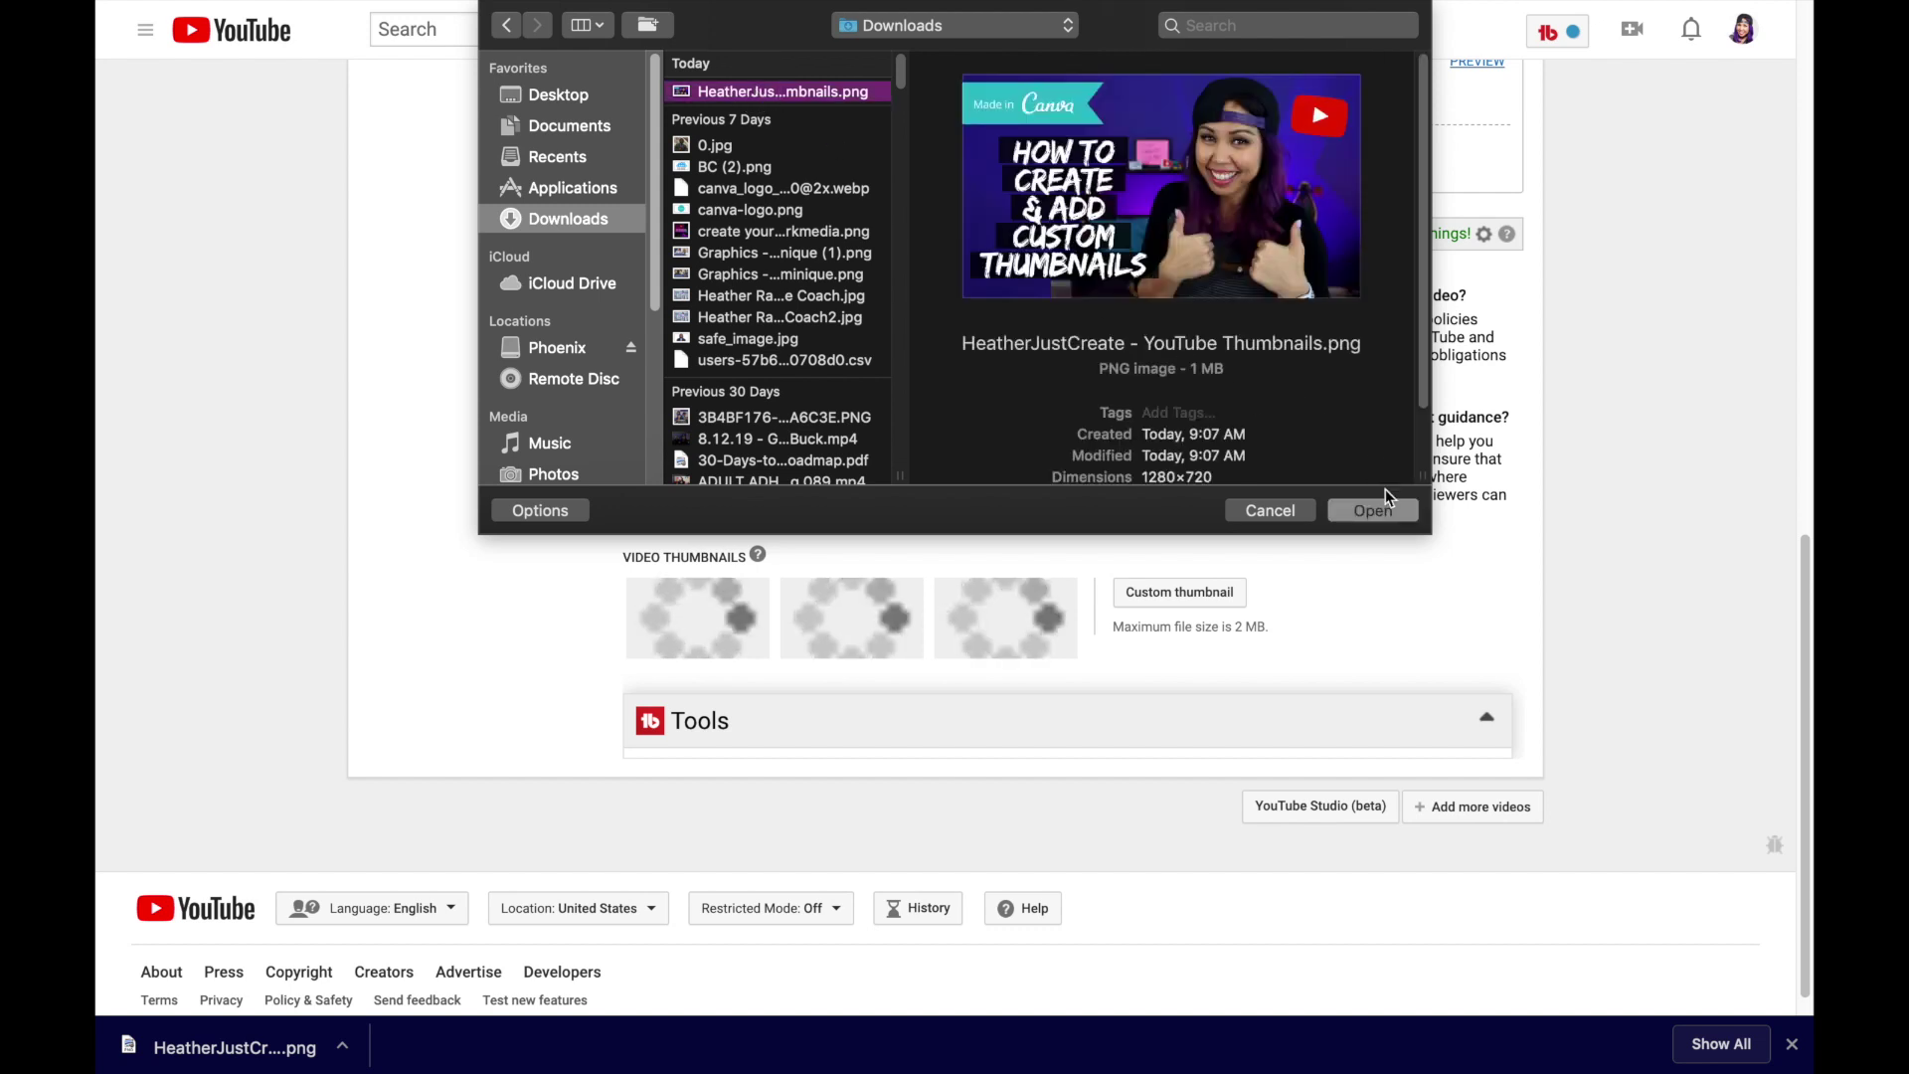
pyautogui.click(1381, 507)
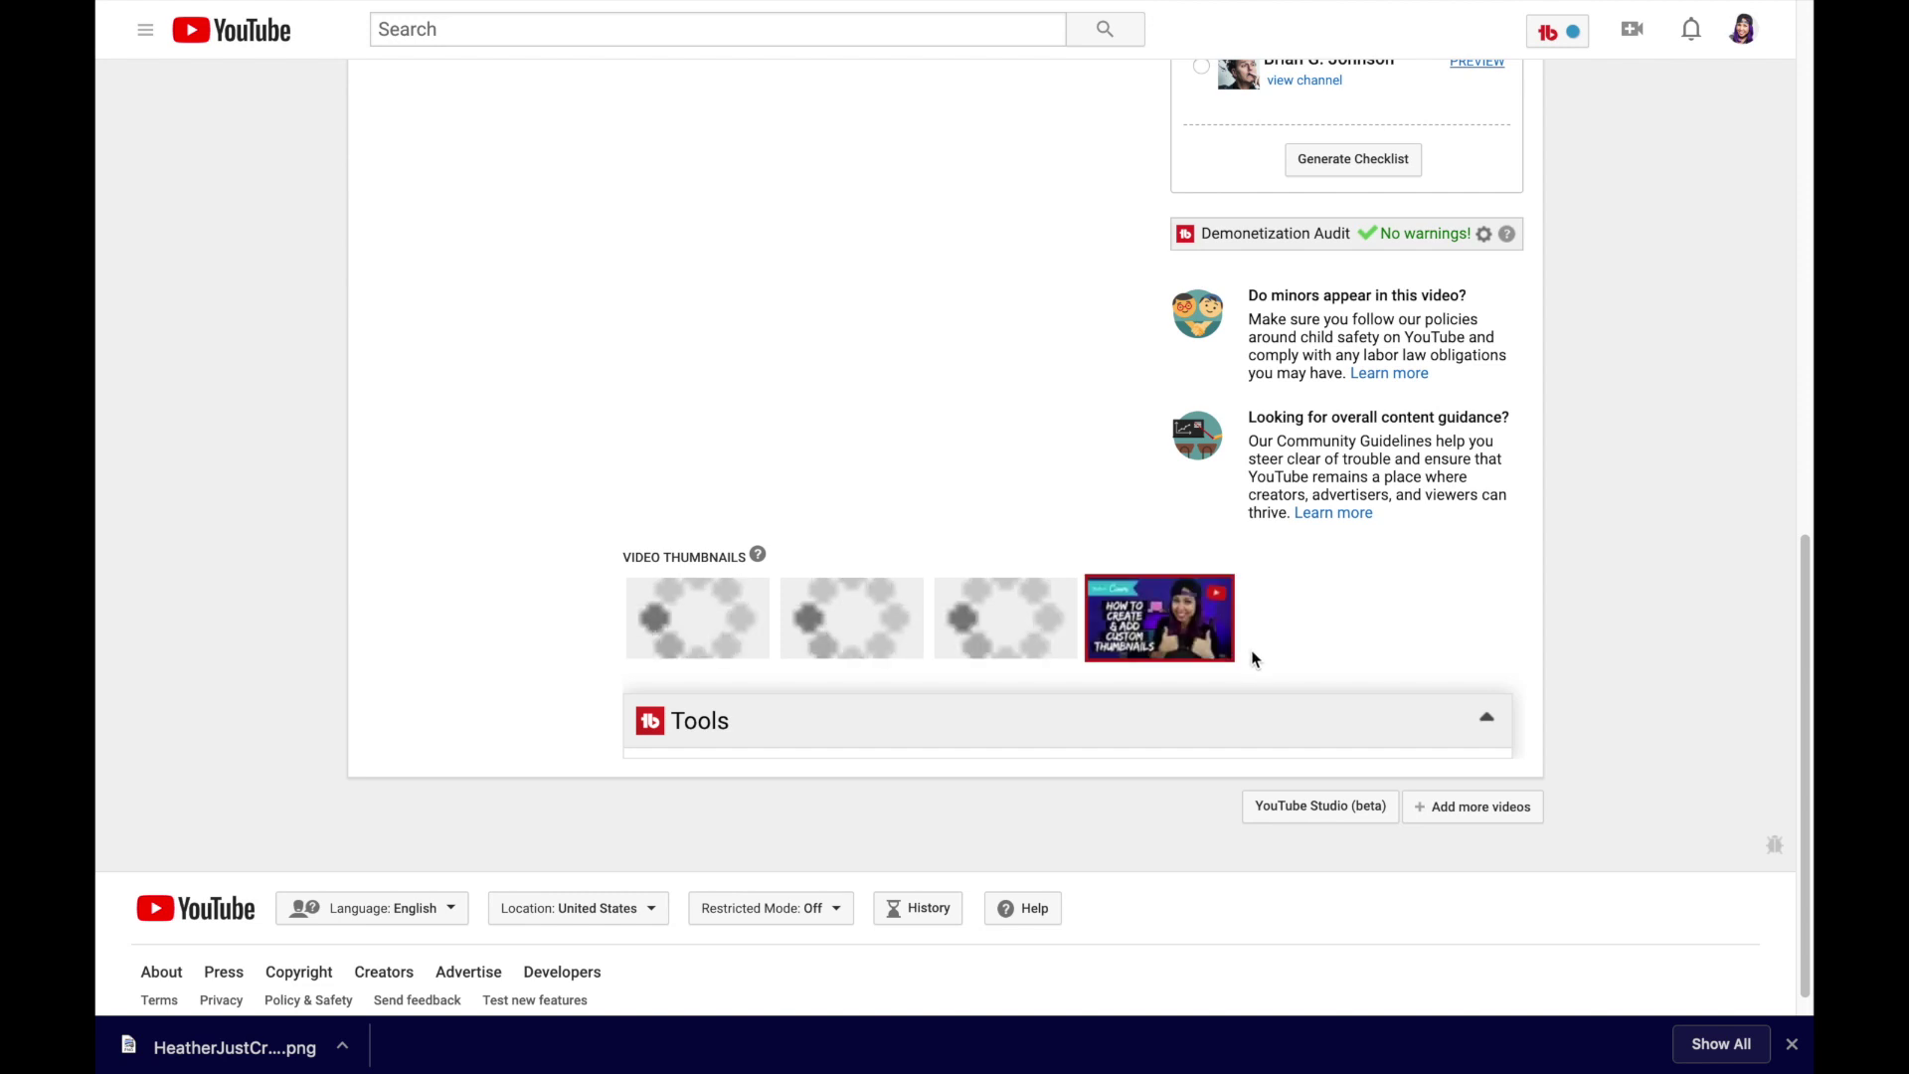
pyautogui.scroll(15, 1250, 658)
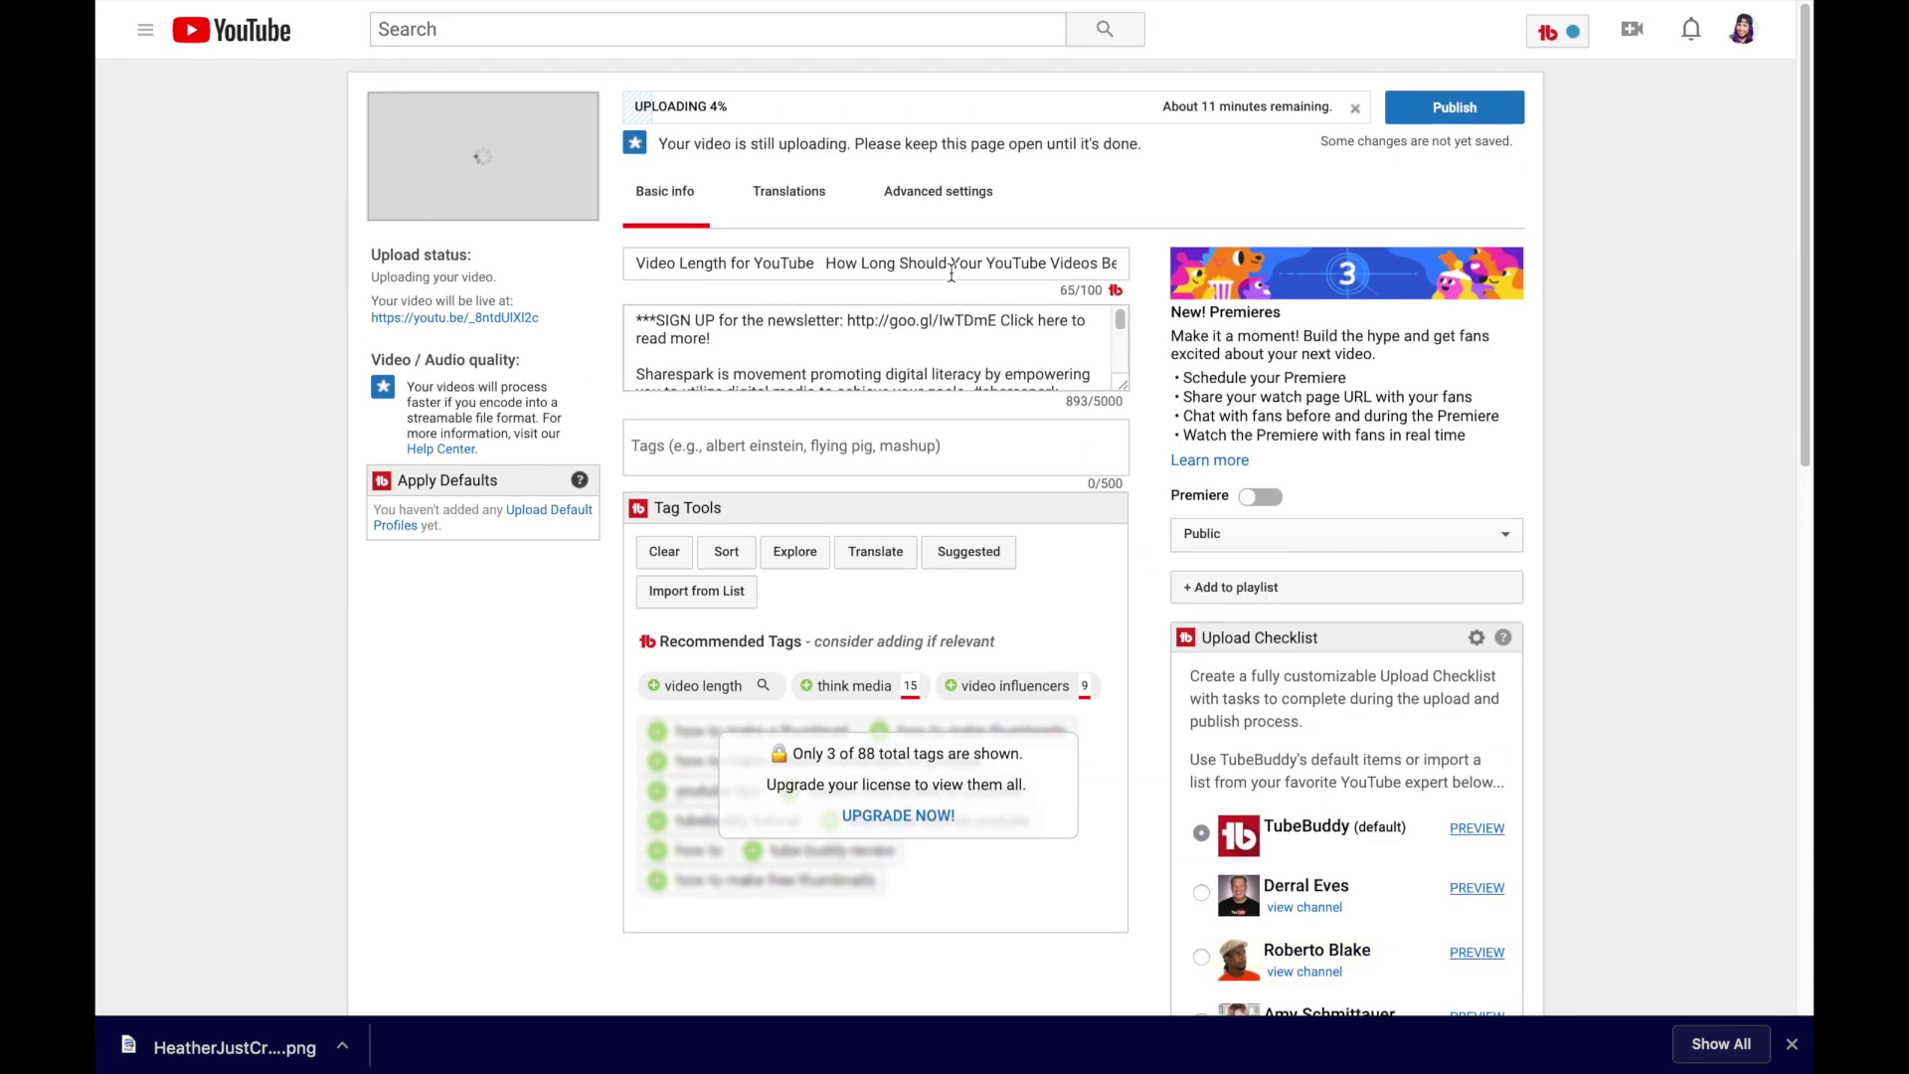